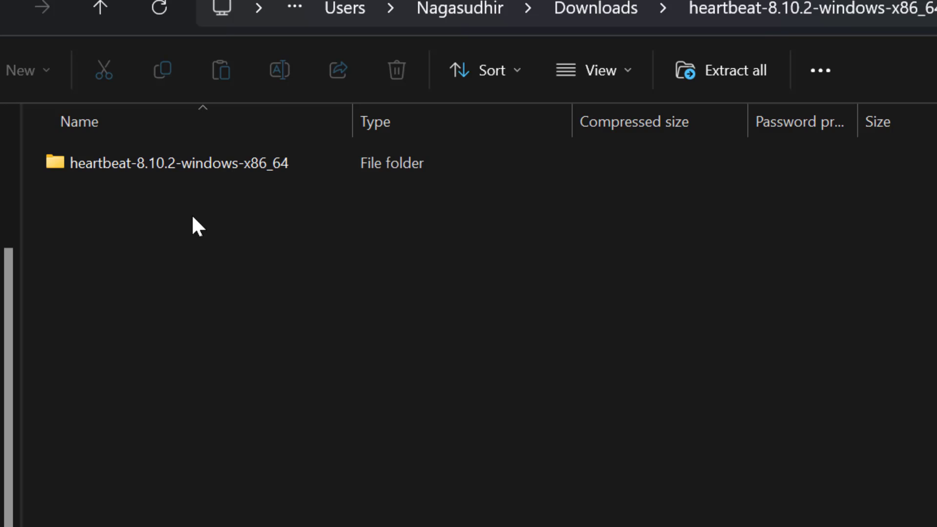
# - Look inside the heartbeat-8.10.2-windows-x86_64 folder of the downloaded zip archive and return to the archive's top level
pyautogui.doubleClick(198, 168)
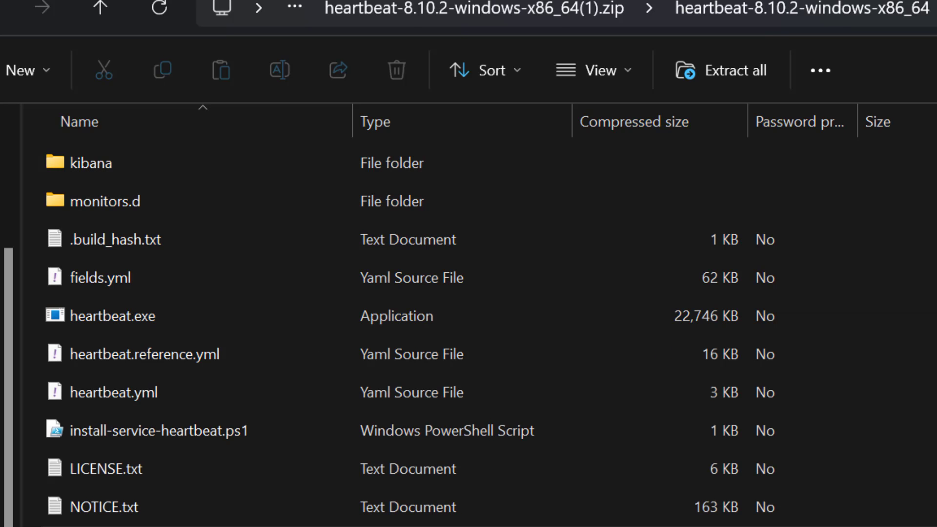
pyautogui.click(590, 9)
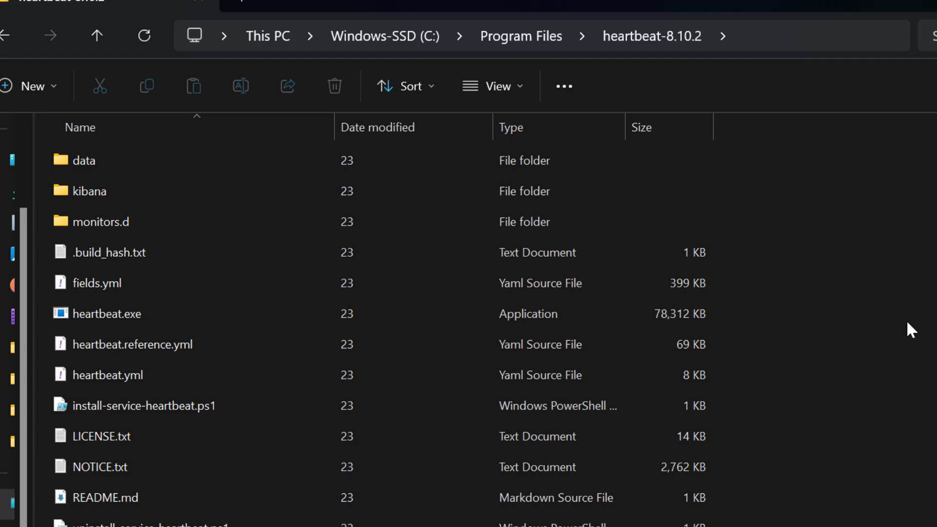
# - Open heartbeat.yml from the heartbeat-8.10.2 folder in Program Files in Visual Studio Code
pyautogui.click(148, 374)
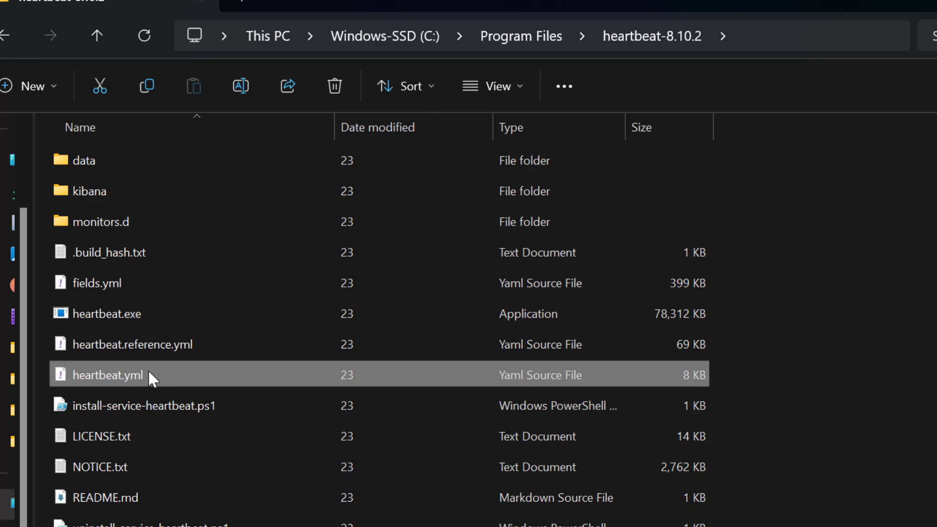
pyautogui.rightClick(149, 375)
pyautogui.click(278, 129)
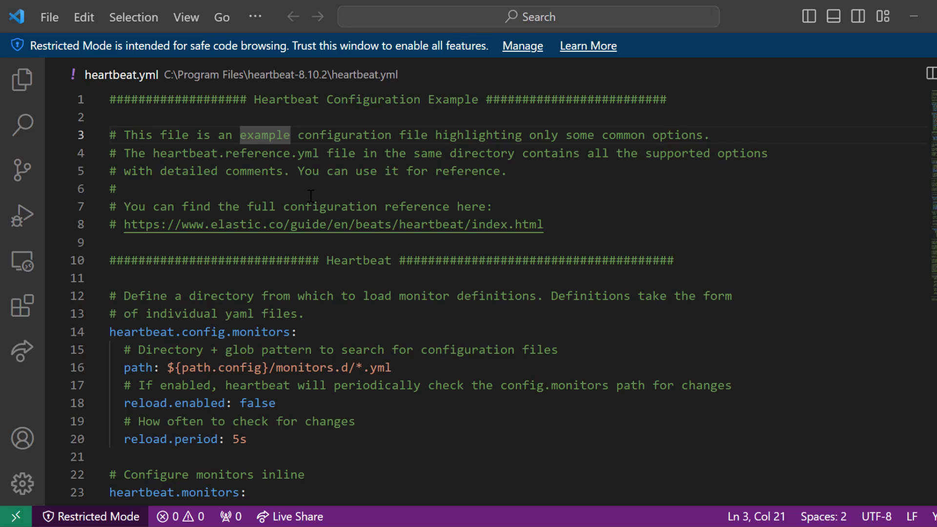
# - Examine the hosts and protocol settings of the Elasticsearch output section in heartbeat.yml
pyautogui.scroll(-20, 311, 195)
pyautogui.click(218, 229)
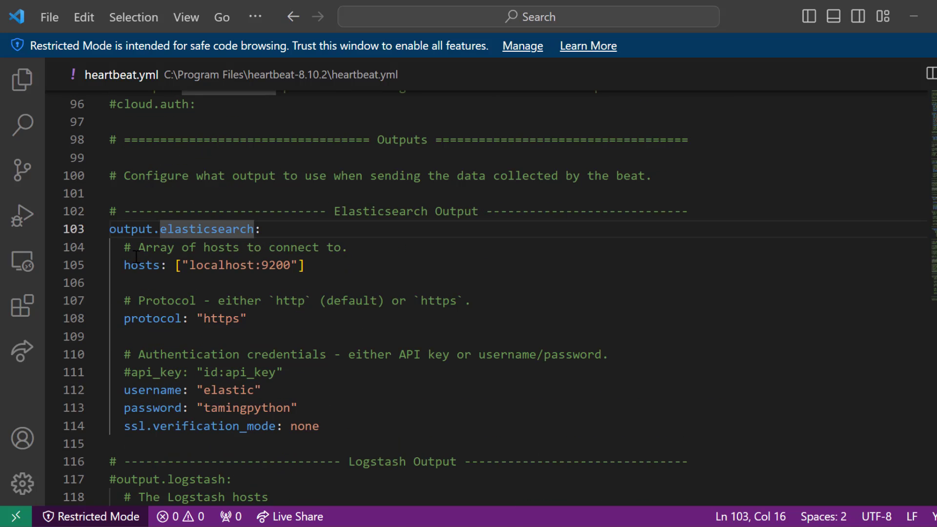
pyautogui.moveTo(131, 212); pyautogui.dragTo(232, 211)
pyautogui.click(240, 229)
pyautogui.moveTo(190, 264); pyautogui.dragTo(291, 265)
pyautogui.click(175, 320)
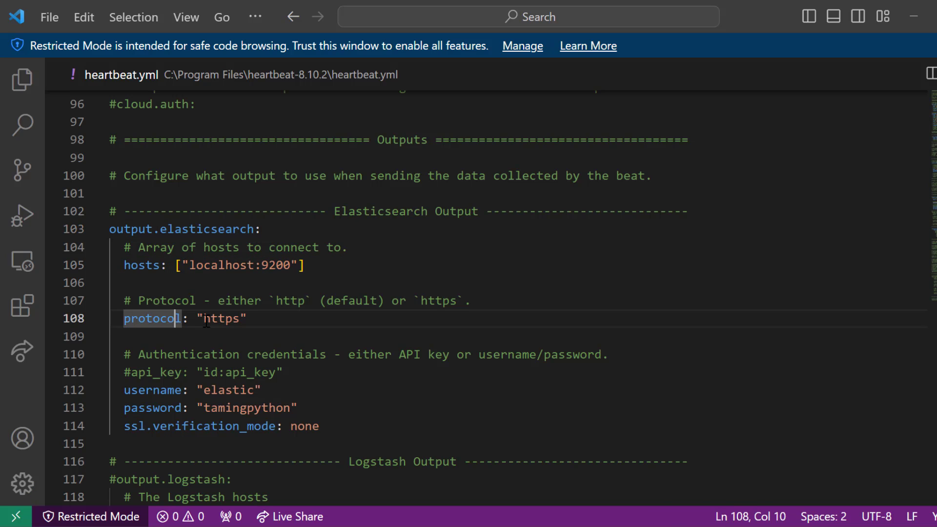
pyautogui.moveTo(204, 320); pyautogui.dragTo(234, 320)
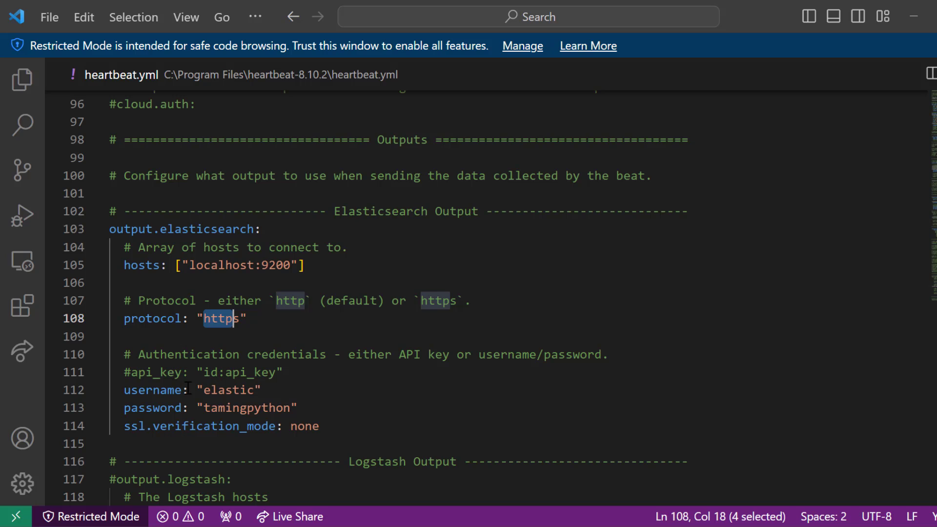
# - Review the Elasticsearch output's username, password and SSL verification mode settings, and close heartbeat.yml
pyautogui.click(159, 390)
pyautogui.click(155, 407)
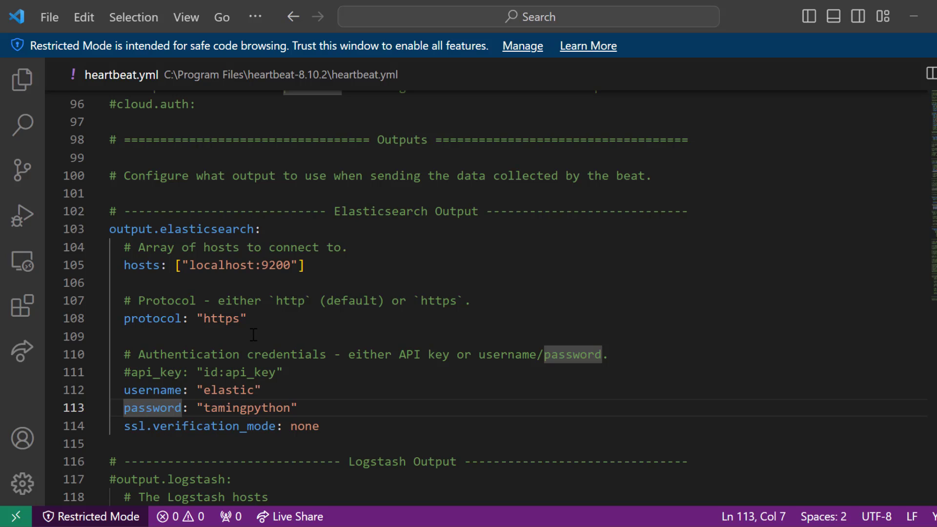
pyautogui.moveTo(184, 427); pyautogui.dragTo(324, 421)
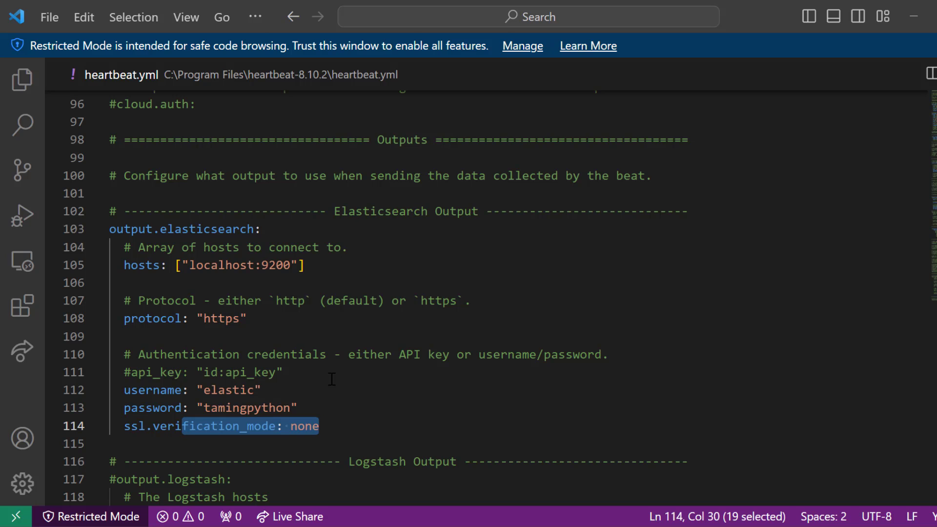
pyautogui.click(342, 425)
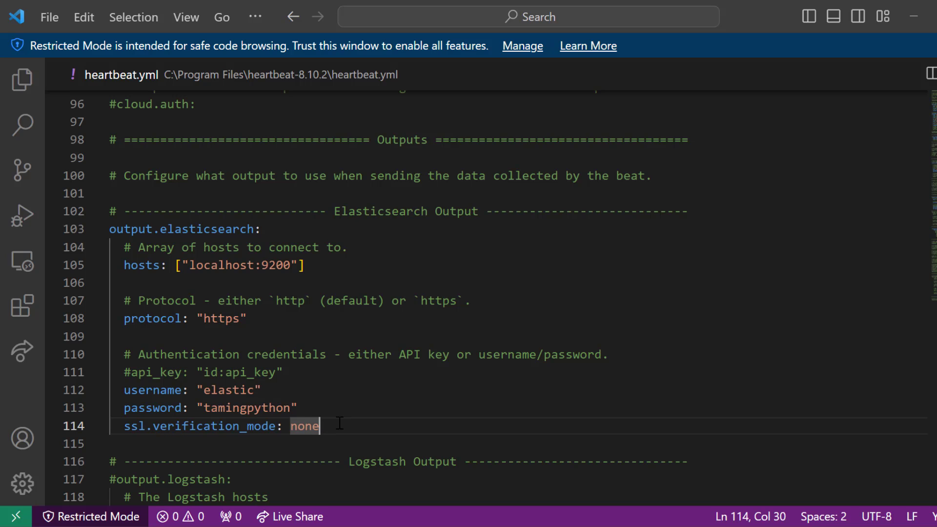
pyautogui.moveTo(339, 423); pyautogui.dragTo(108, 235)
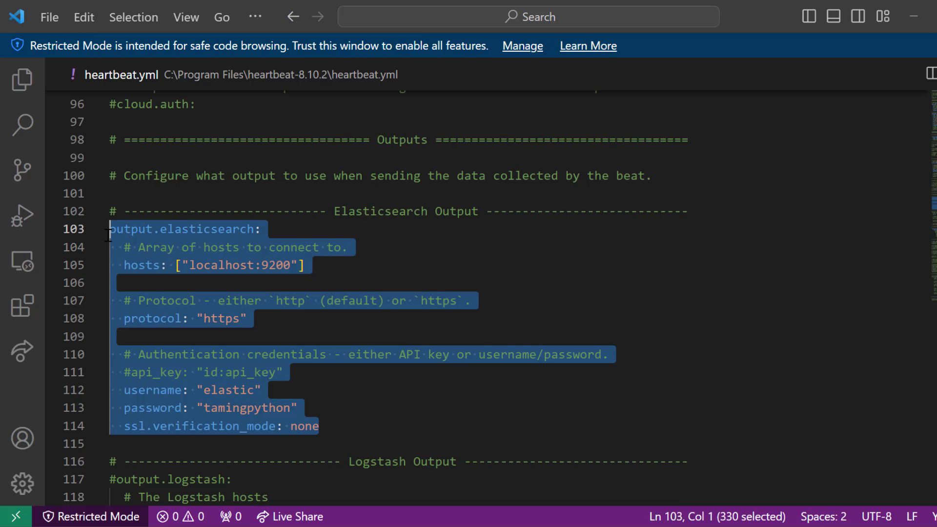
pyautogui.click(423, 389)
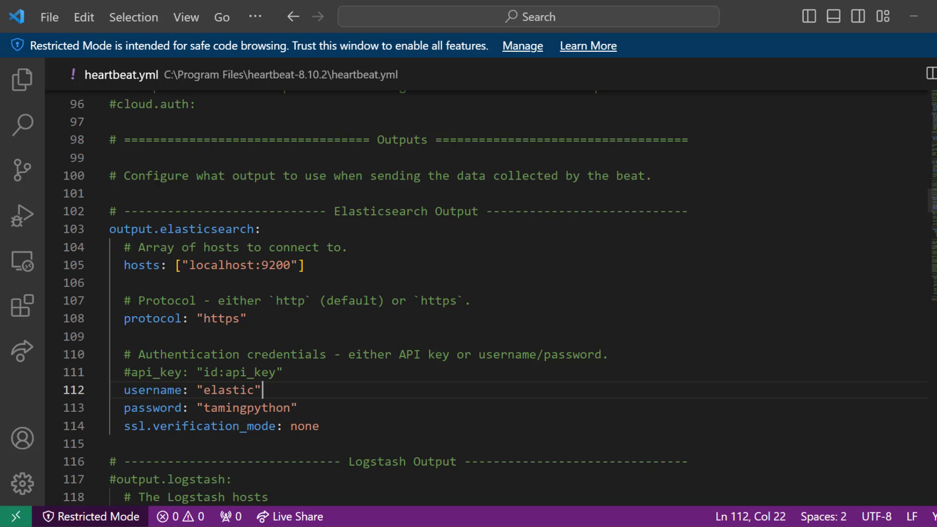
pyautogui.hotkey('alt', 'F4')
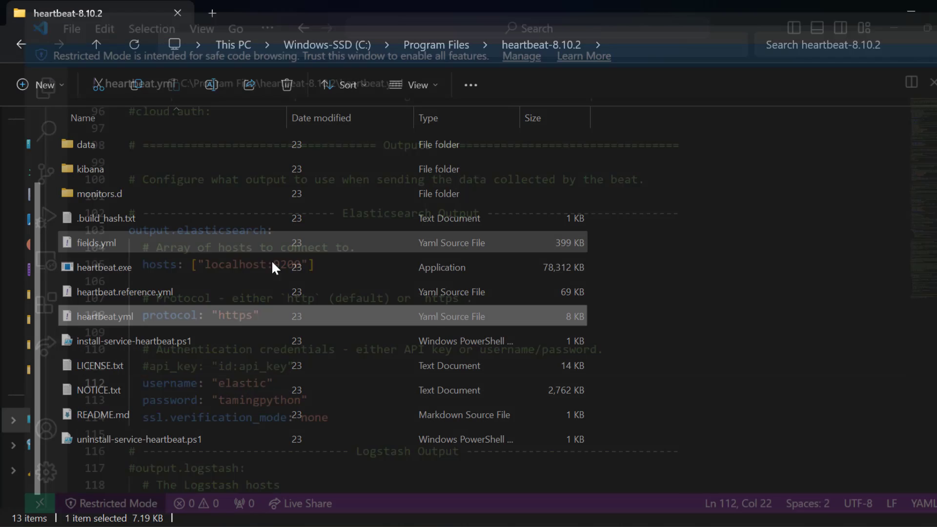
# - Open a command prompt in the C:\Program Files\heartbeat-8.10.2 folder
pyautogui.click(766, 314)
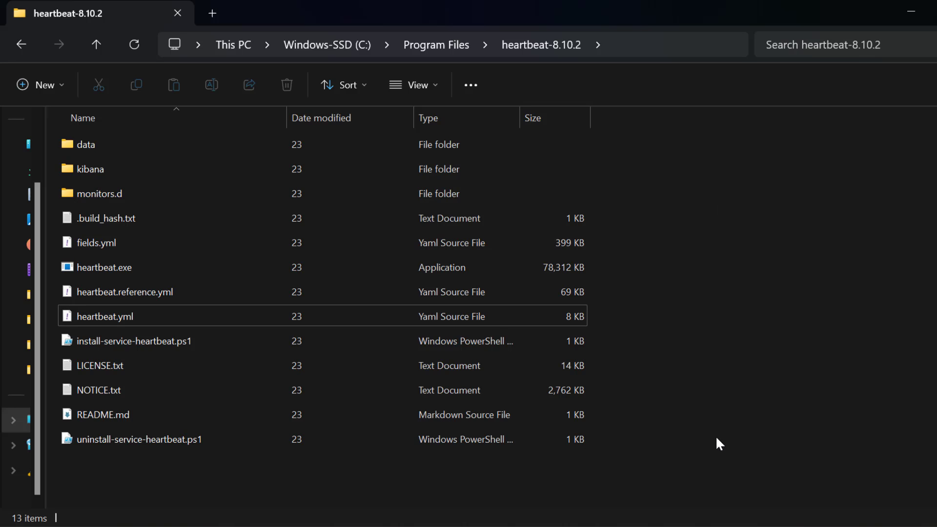
pyautogui.click(643, 48)
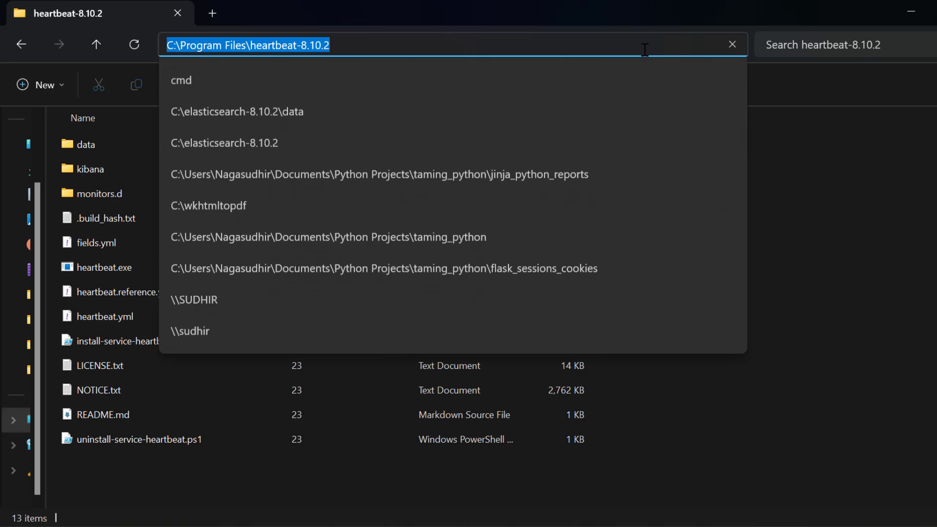
pyautogui.write('cmd')
pyautogui.press('Return')
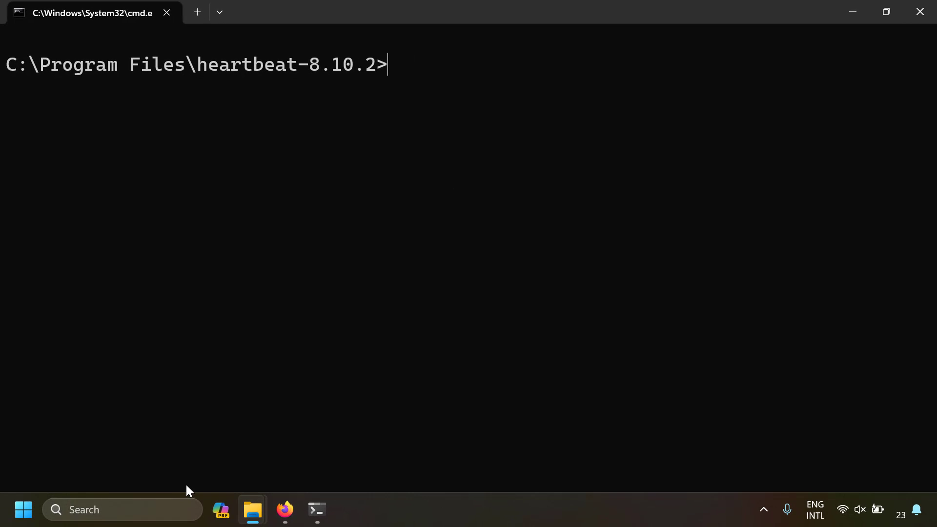
# - Open the Windows Services console (services.msc), start the Elasticsearch 8.10.2 service and close the console
pyautogui.press('super+r')
pyautogui.write('ser')
pyautogui.press('Down')
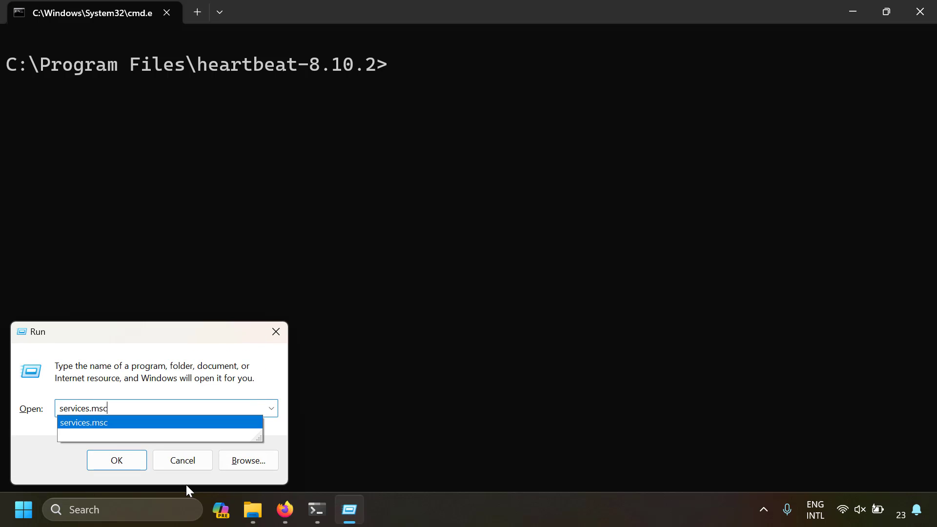
pyautogui.press('Return')
pyautogui.click(414, 207)
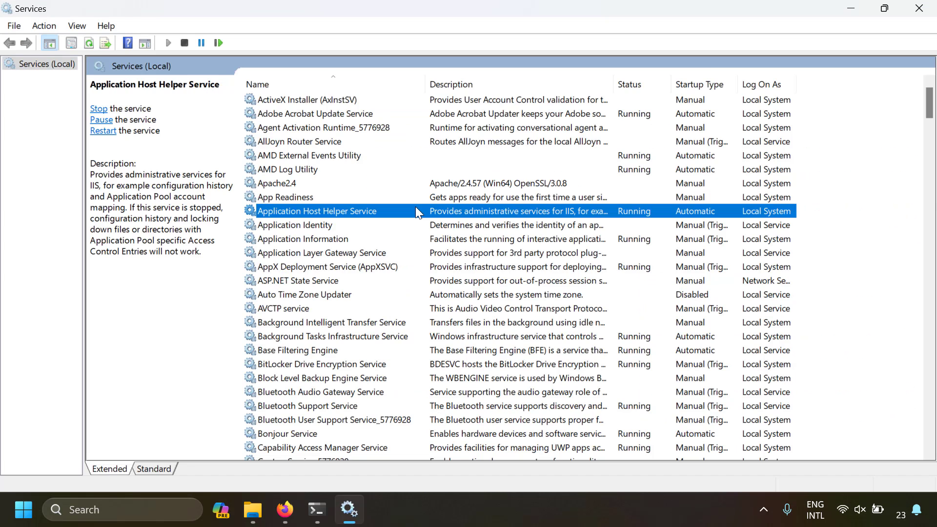
pyautogui.write('elas')
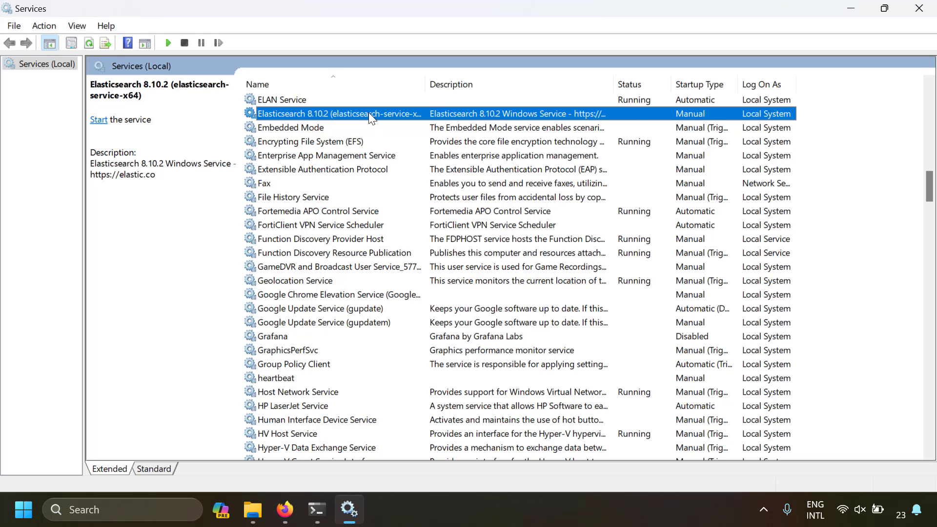
pyautogui.rightClick(368, 112)
pyautogui.click(394, 126)
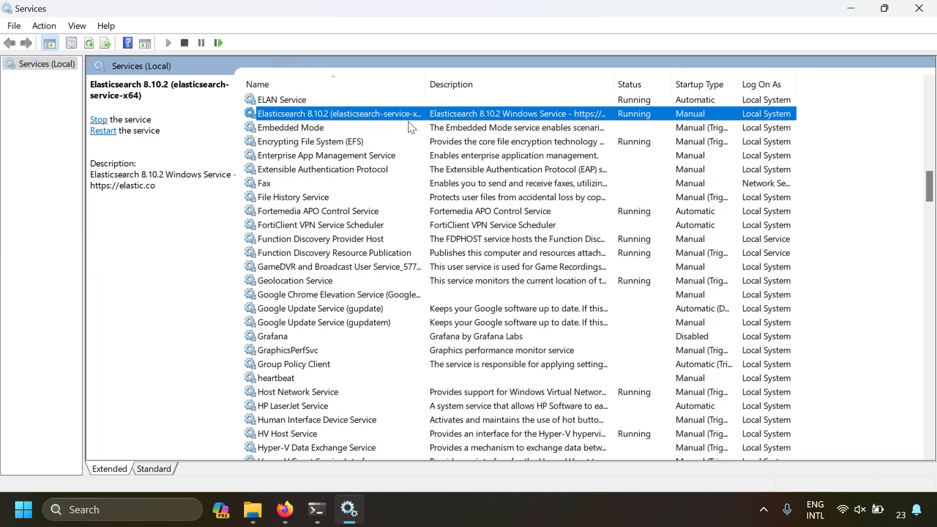
pyautogui.hotkey('alt', 'F4')
# - Run "heartbeat.exe setup -e" in the command prompt, check the last line of its output and close the terminal
pyautogui.write('hera')
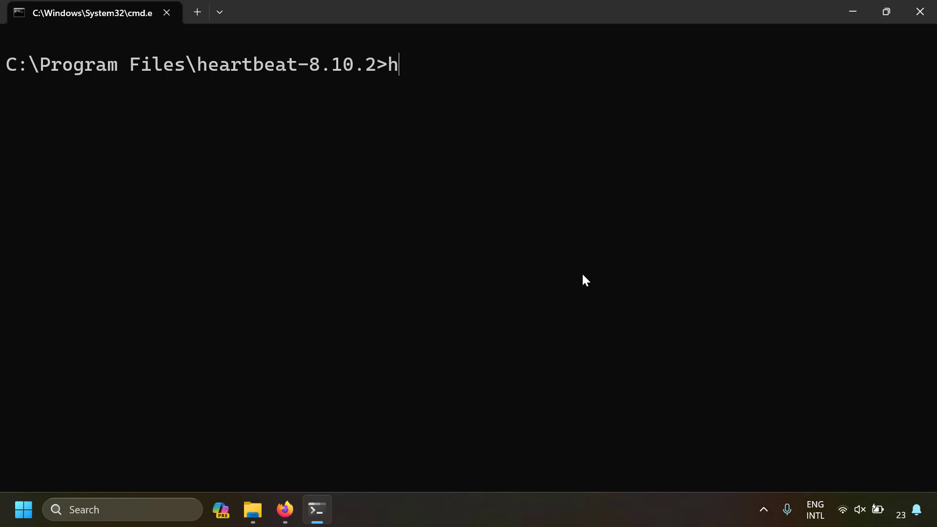
pyautogui.press('BackSpace')
pyautogui.press('BackSpace')
pyautogui.write('a')
pyautogui.press('Tab')
pyautogui.write('setup ')
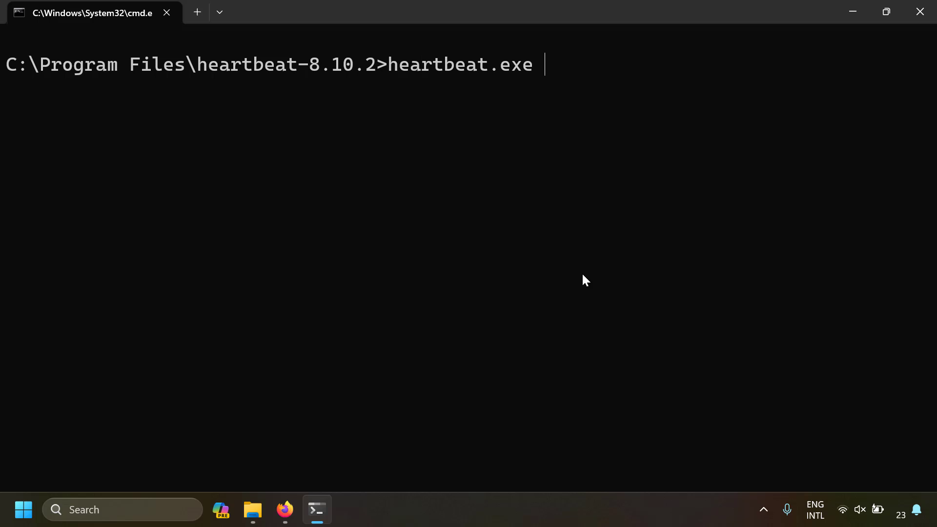
pyautogui.write('-e')
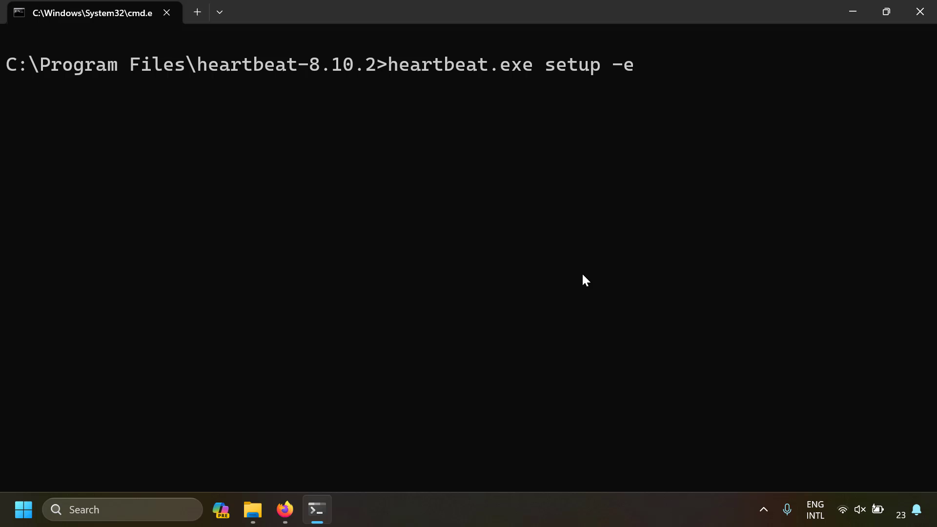
pyautogui.press('Return')
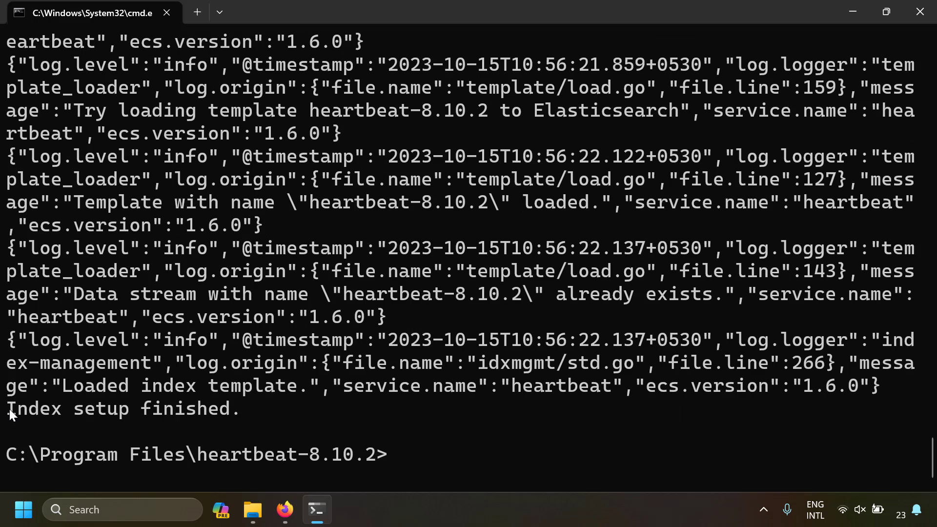
pyautogui.moveTo(10, 409); pyautogui.dragTo(235, 402)
pyautogui.click(920, 11)
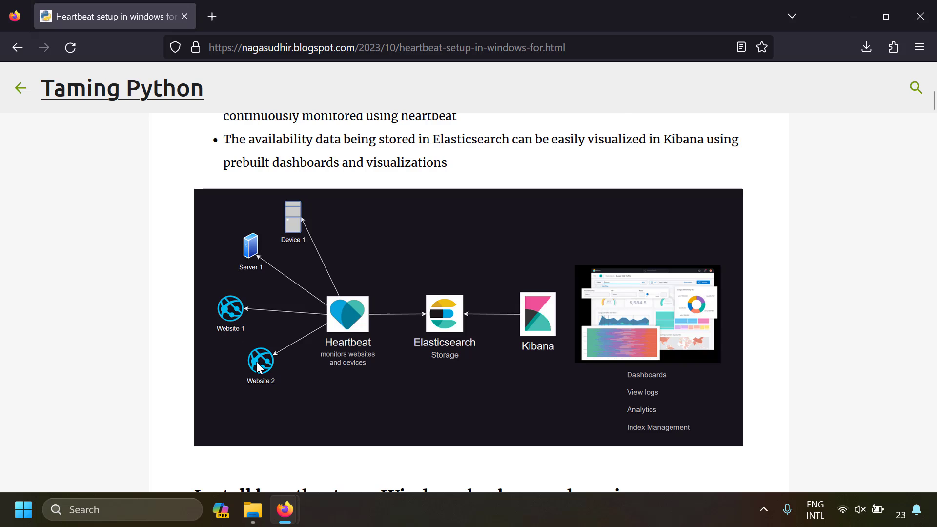
# - Open the monitors.d folder of heartbeat-8.10.2 in File Explorer and look over its sample monitor files
pyautogui.click(253, 510)
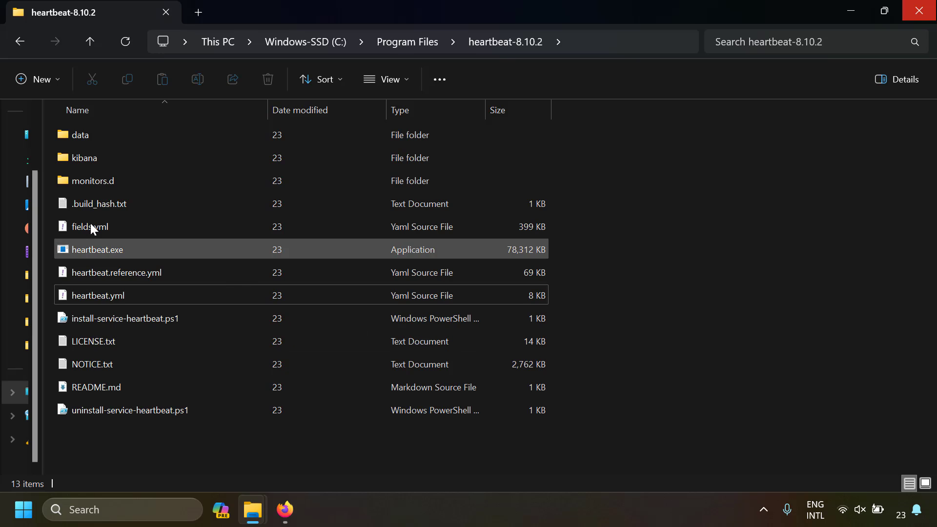
pyautogui.doubleClick(109, 181)
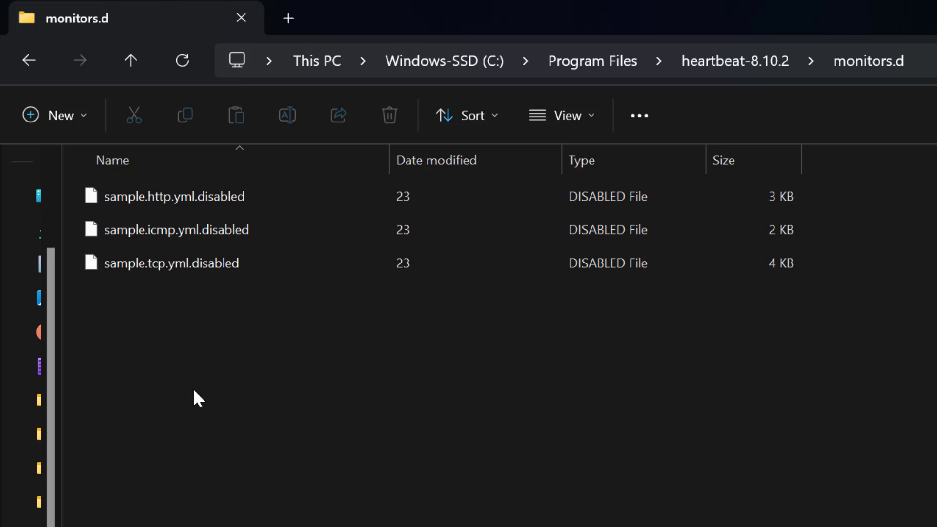
pyautogui.click(206, 268)
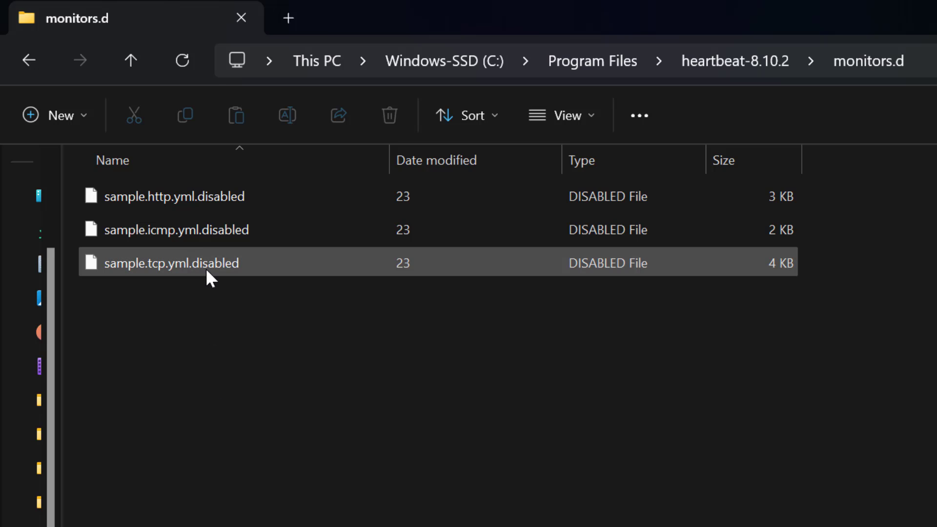
pyautogui.click(206, 268)
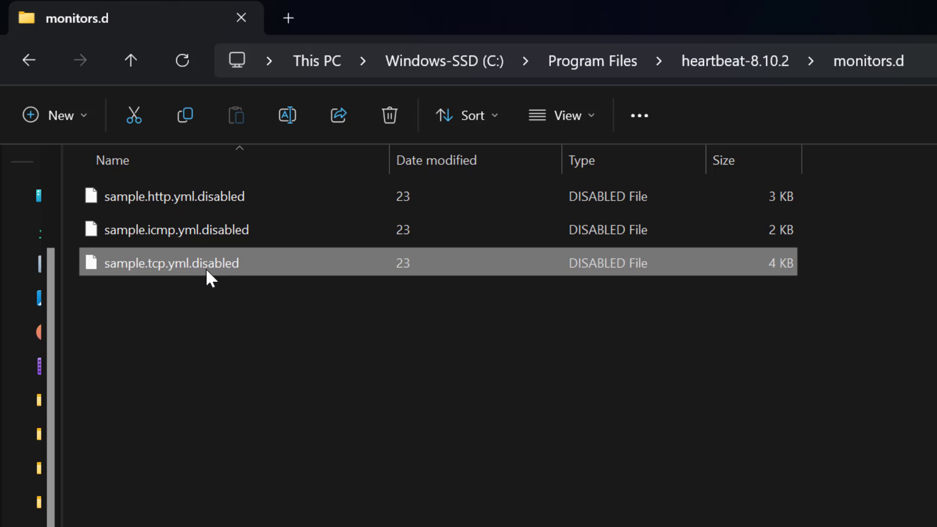
pyautogui.click(532, 473)
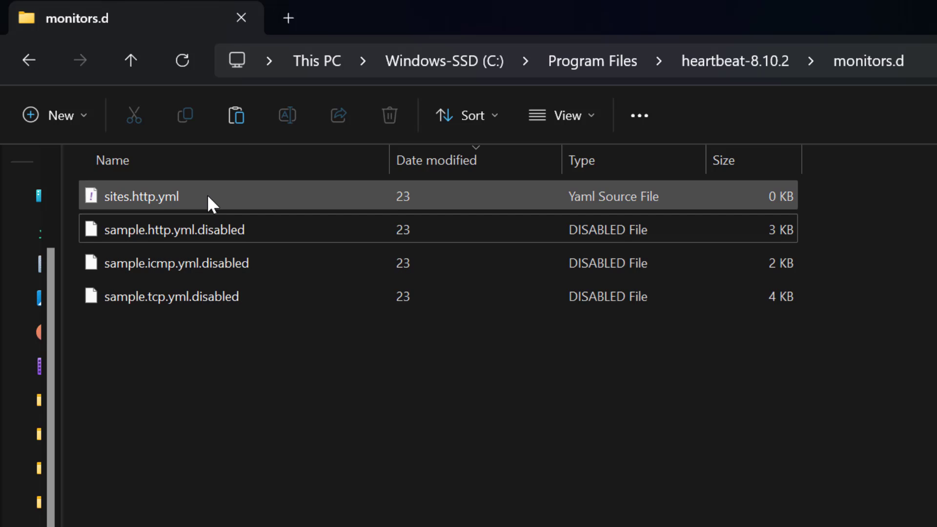
# - Open sites.http.yml from the monitors.d folder in Visual Studio Code
pyautogui.click(208, 196)
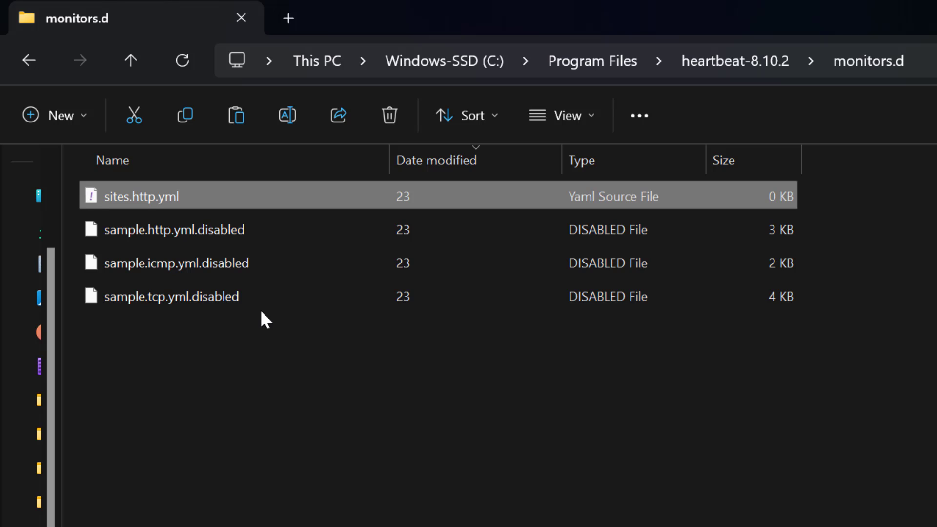
pyautogui.click(230, 445)
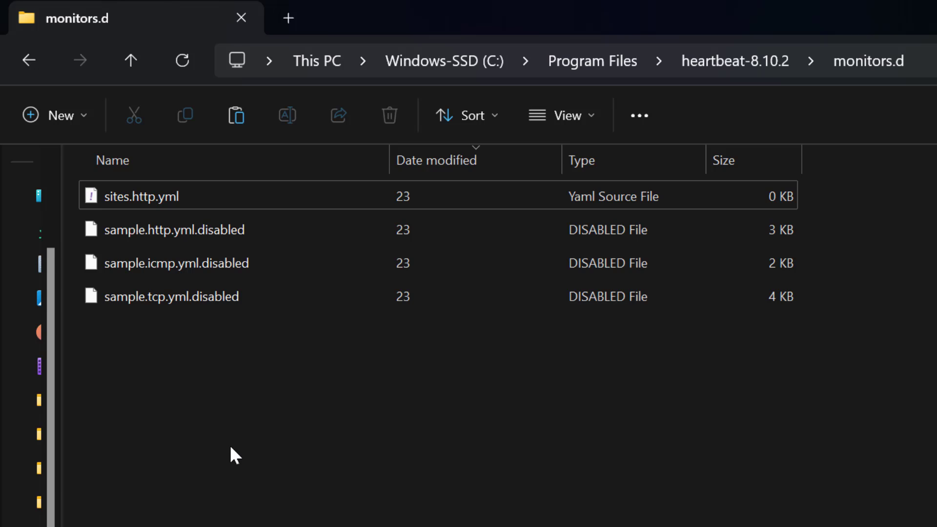
pyautogui.rightClick(247, 201)
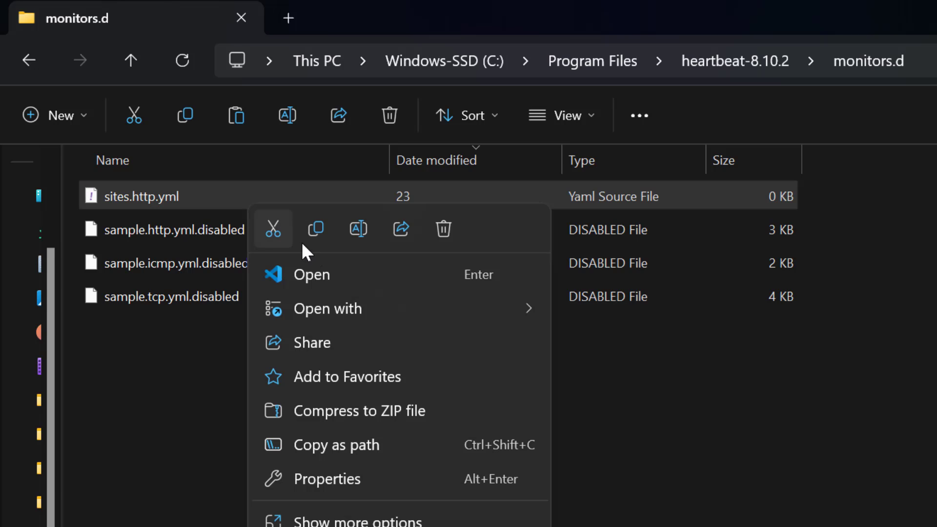
pyautogui.click(313, 273)
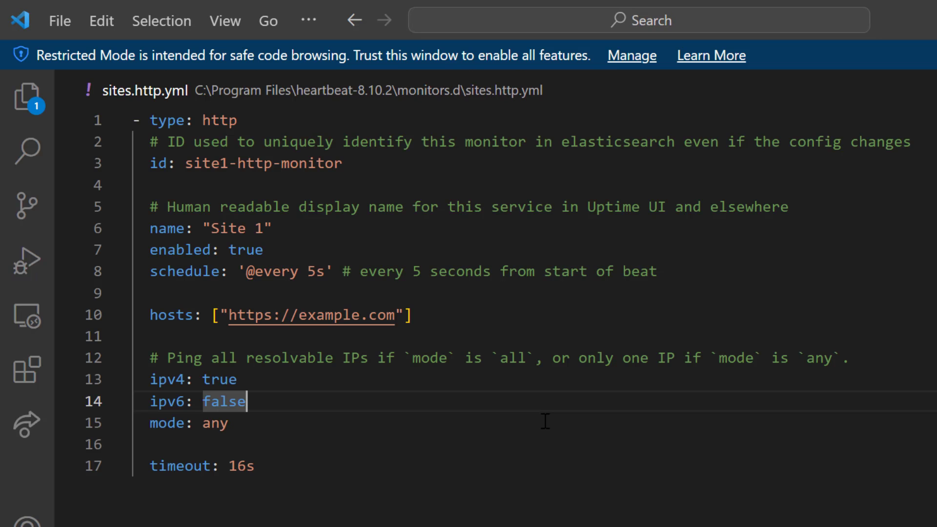
pyautogui.doubleClick(236, 121)
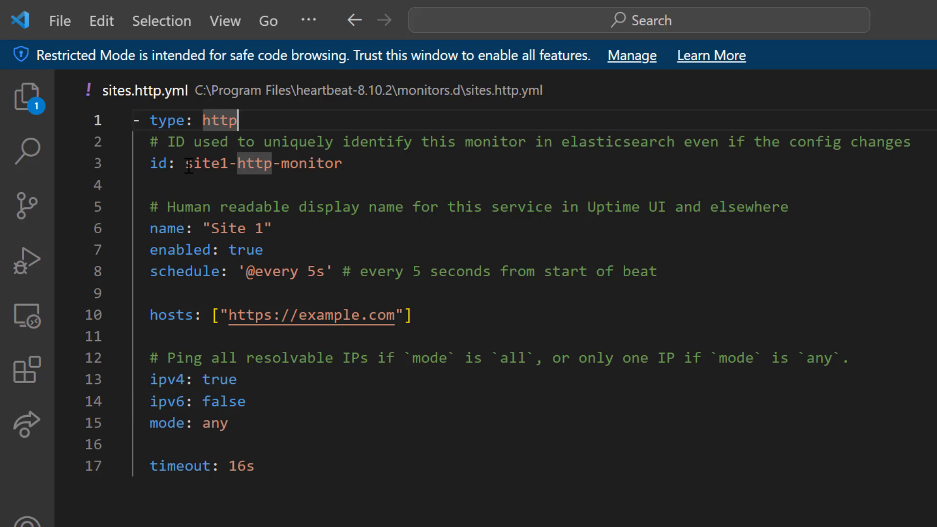
pyautogui.moveTo(185, 164); pyautogui.dragTo(352, 164)
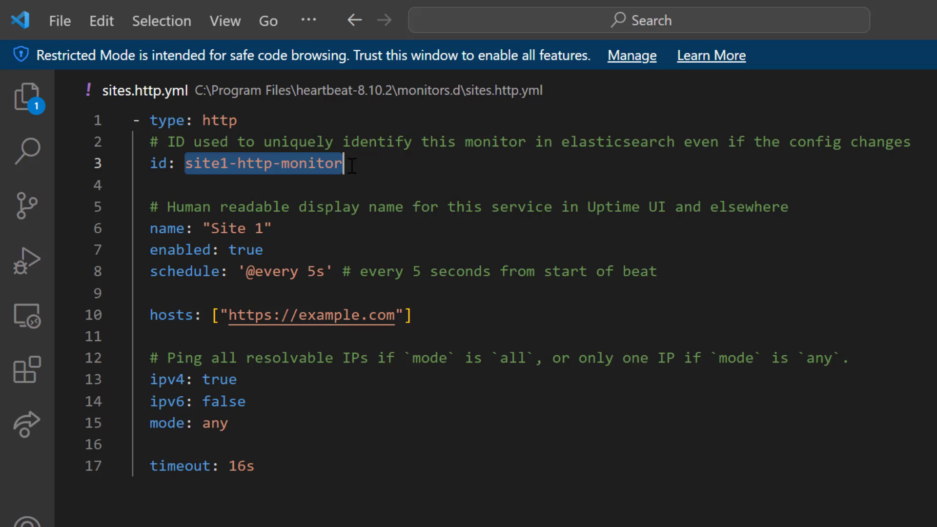
pyautogui.click(211, 227)
pyautogui.keyDown('shift'); pyautogui.click(263, 228); pyautogui.keyUp('shift')
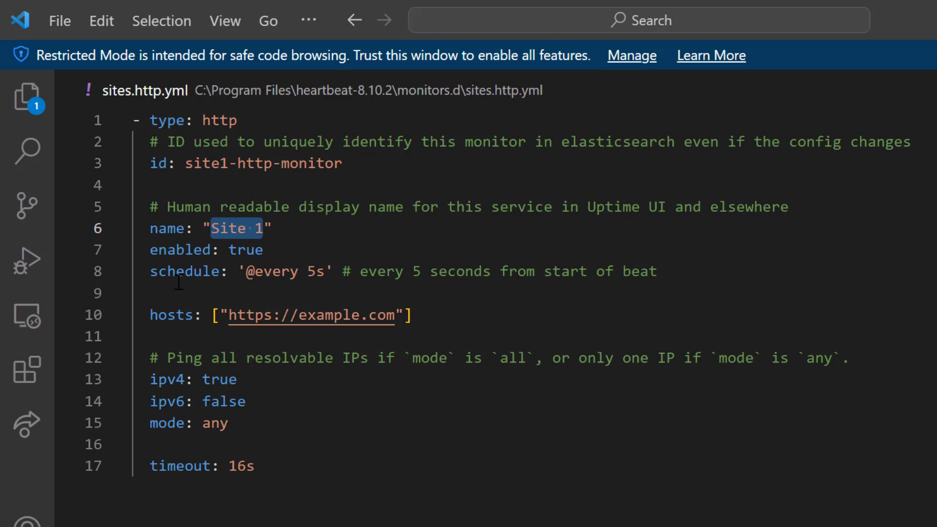
pyautogui.moveTo(194, 249); pyautogui.dragTo(318, 269)
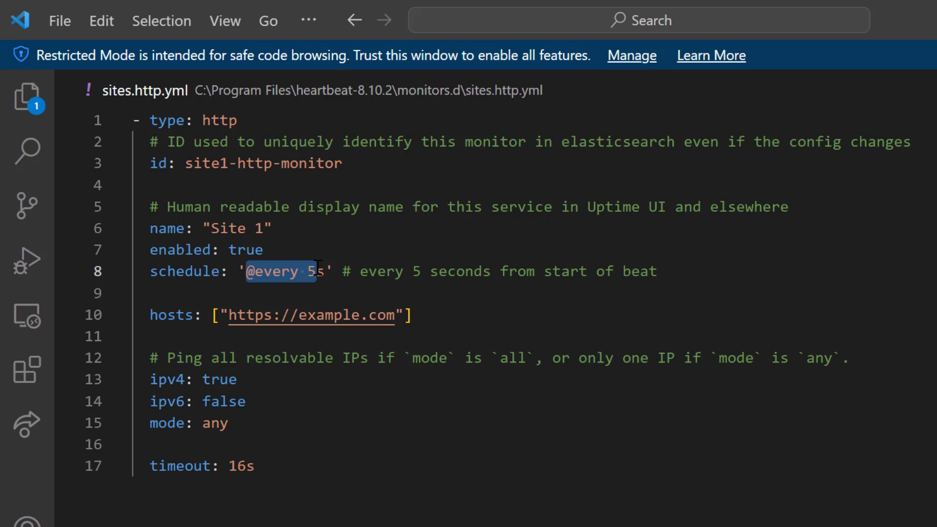
pyautogui.click(320, 270)
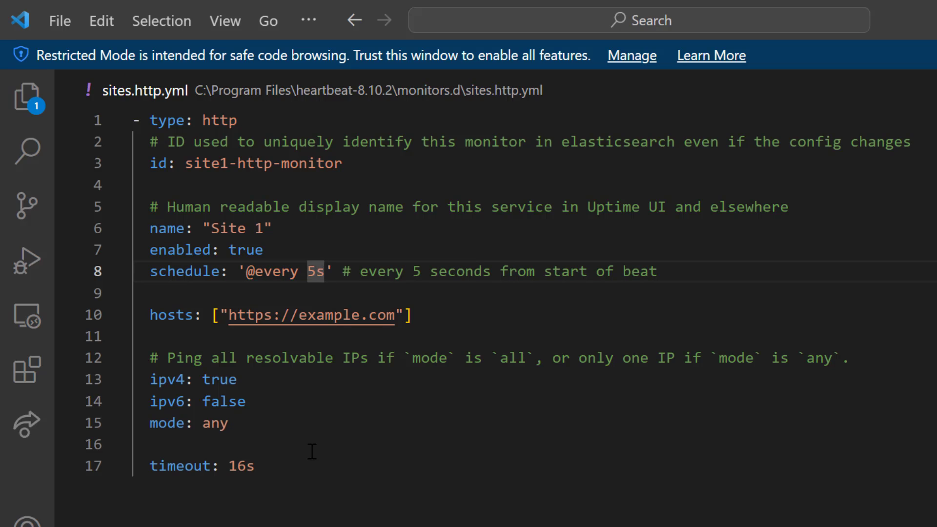
pyautogui.press('BackSpace')
pyautogui.write('60')
pyautogui.click(312, 450)
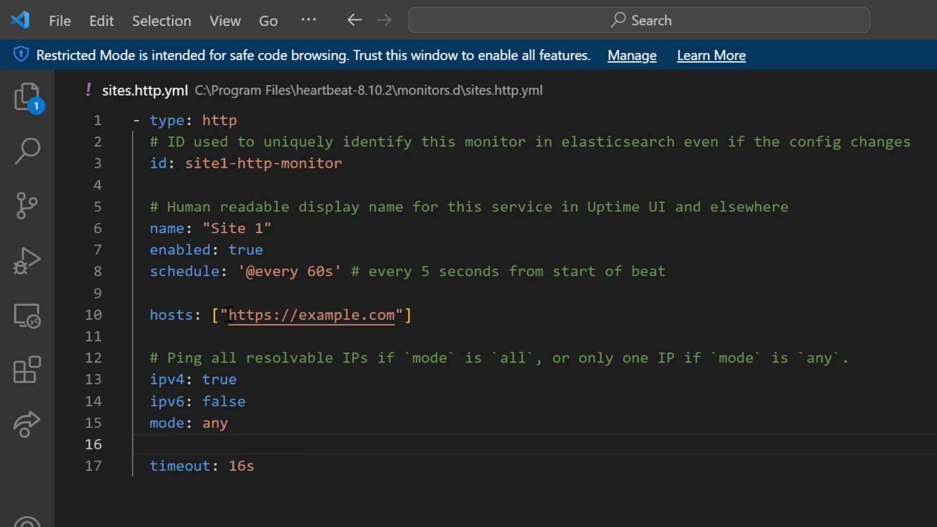
# - Examine the hosts, ipv4, ipv6 and timeout settings of the Site 1 monitor
pyautogui.moveTo(229, 315); pyautogui.dragTo(394, 318)
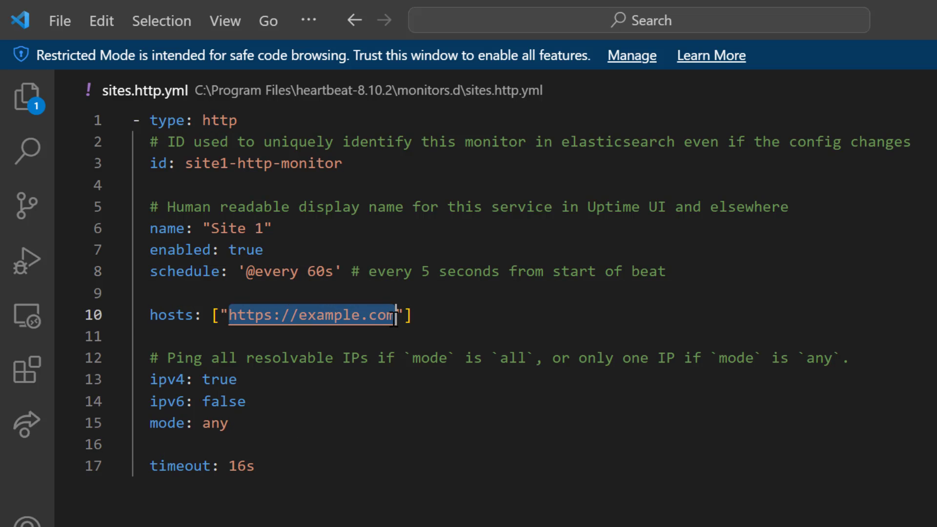
pyautogui.click(245, 401)
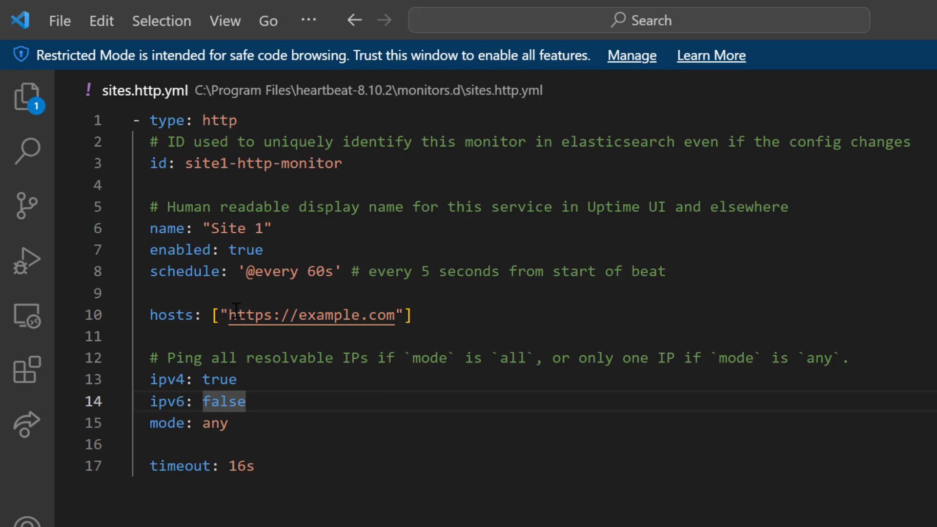
pyautogui.click(230, 315)
pyautogui.moveTo(230, 315); pyautogui.dragTo(403, 308)
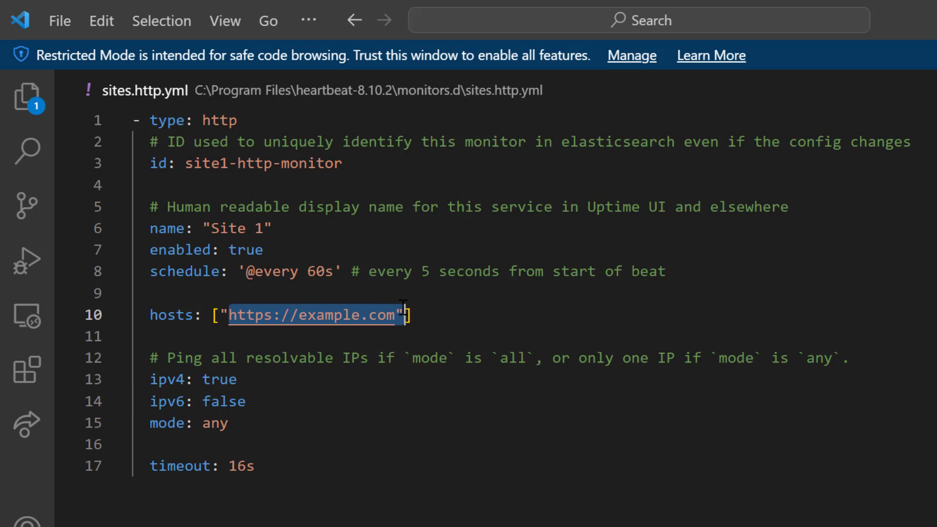
pyautogui.click(305, 407)
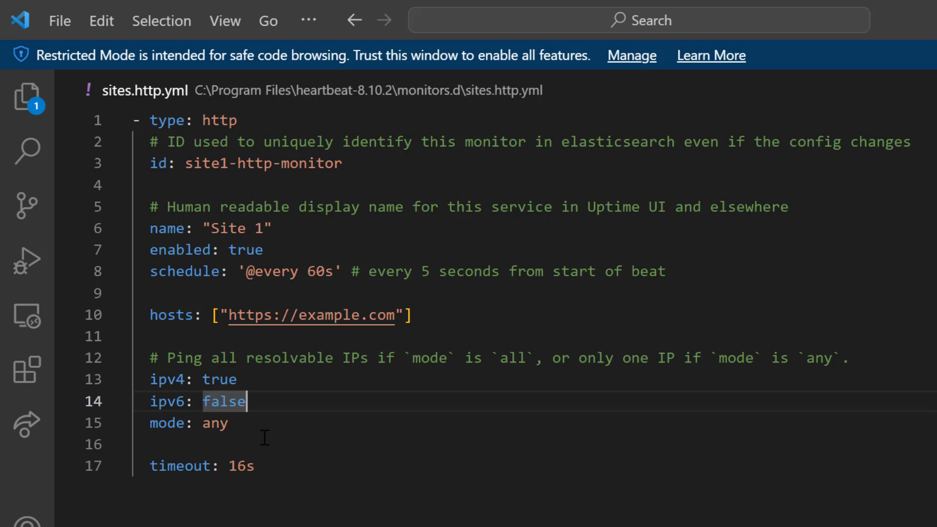
pyautogui.click(186, 380)
pyautogui.doubleClick(186, 380)
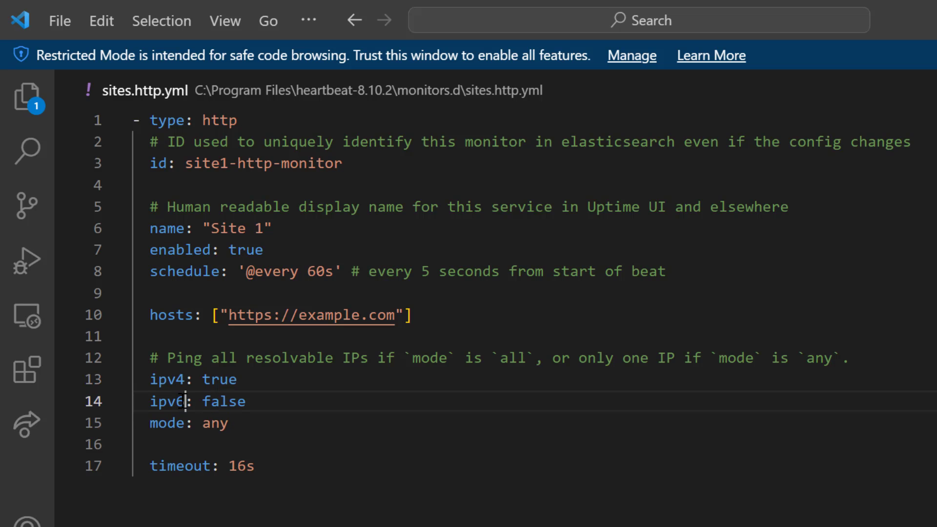
pyautogui.doubleClick(186, 401)
pyautogui.moveTo(268, 461); pyautogui.dragTo(67, 460)
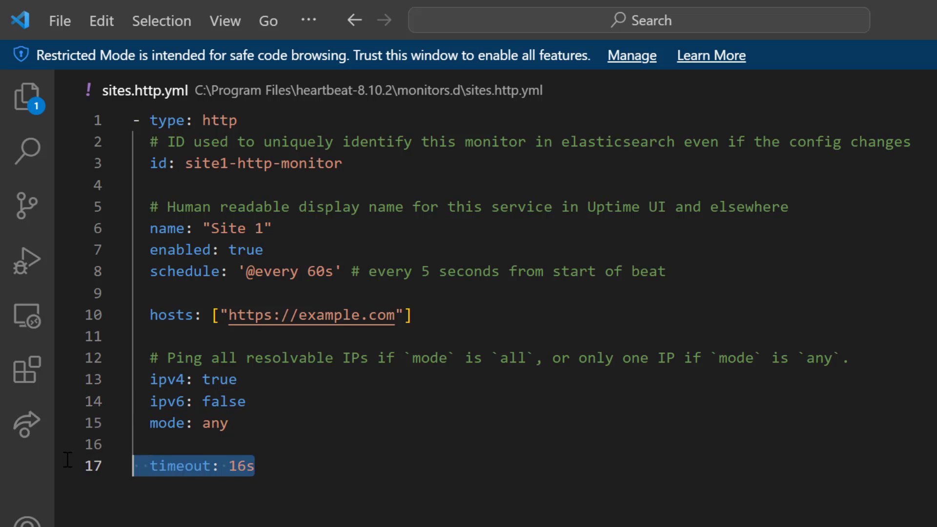
pyautogui.click(272, 468)
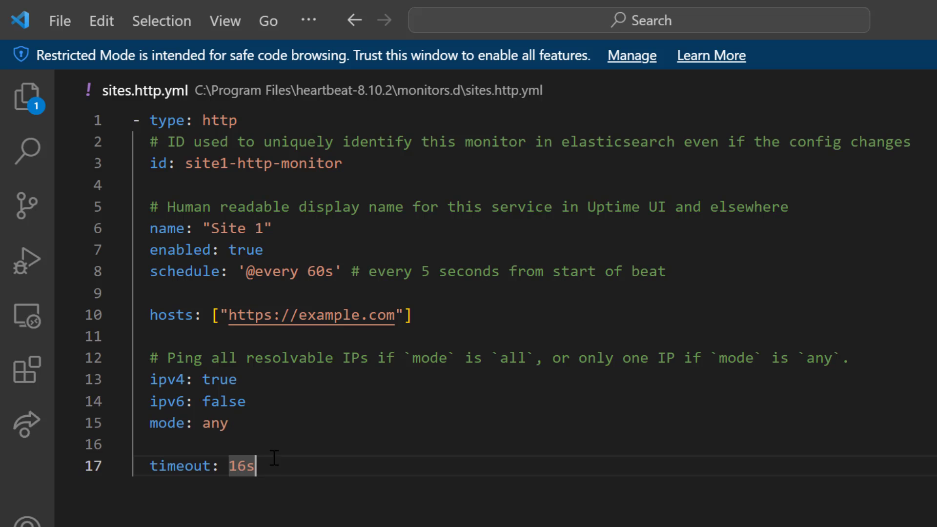
# - Duplicate the whole Site 1 monitor block directly below its timeout line, leaving no blank line between the two blocks
pyautogui.click(139, 121)
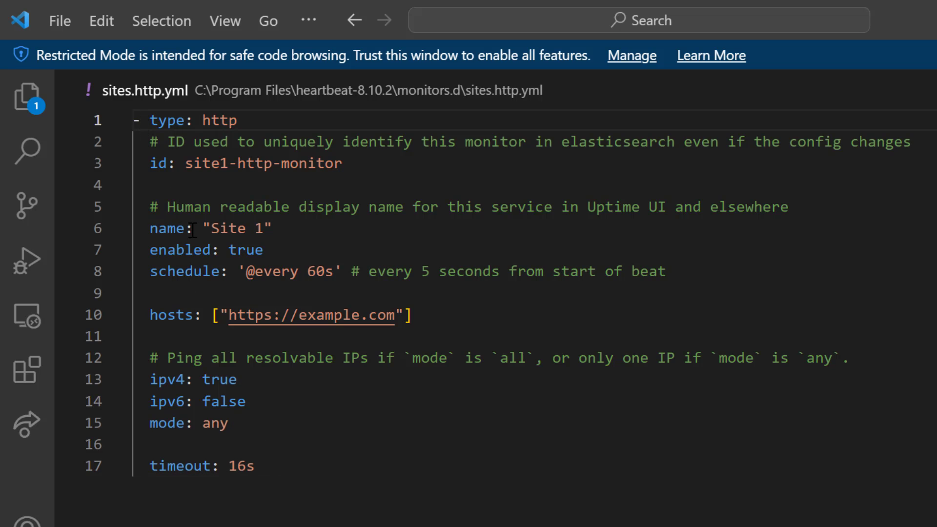
pyautogui.moveTo(136, 121); pyautogui.dragTo(257, 467)
pyautogui.hotkey('ctrl', 'c')
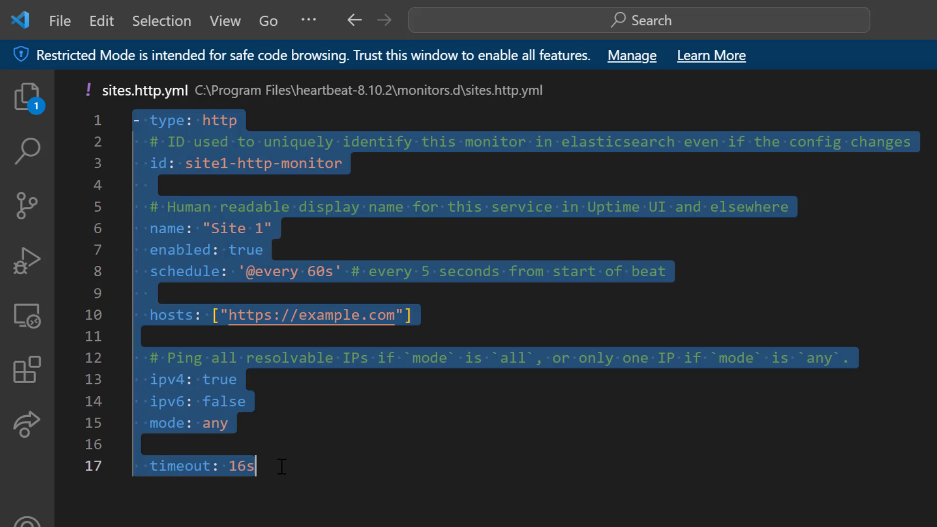
pyautogui.click(287, 467)
pyautogui.press('Return')
pyautogui.press('Return')
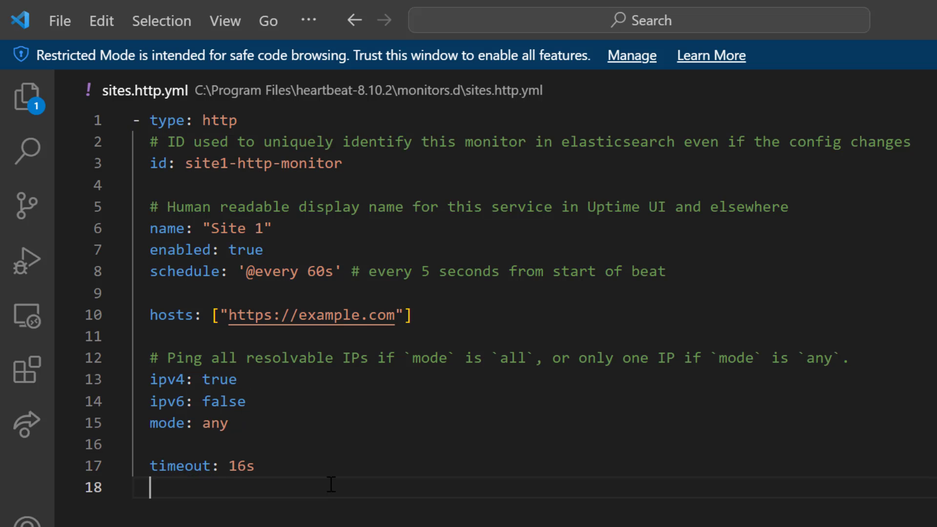
pyautogui.hotkey('ctrl', 'v')
pyautogui.scroll(3, 295, 454)
pyautogui.click(204, 383)
pyautogui.press('BackSpace')
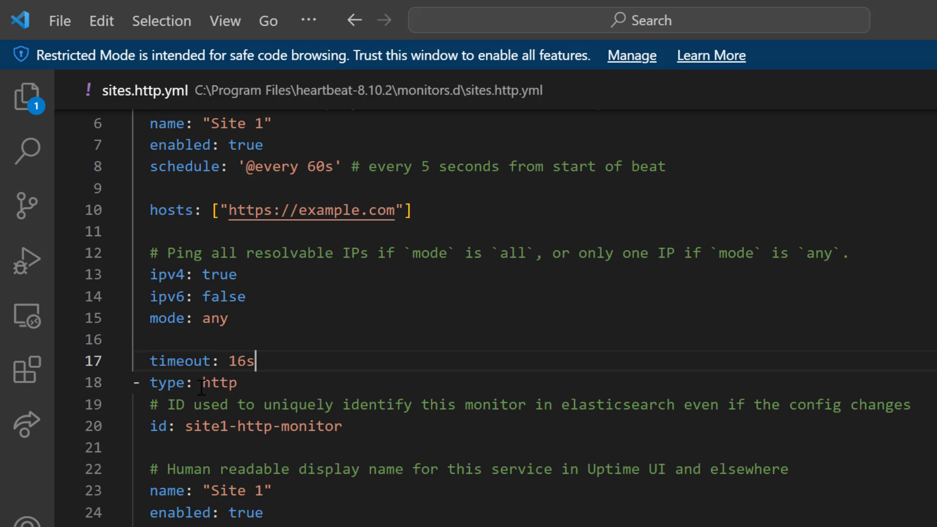
# - Set the duplicated monitor's id to site2-http-monitor and its name to "Site 2"
pyautogui.click(231, 426)
pyautogui.press('BackSpace')
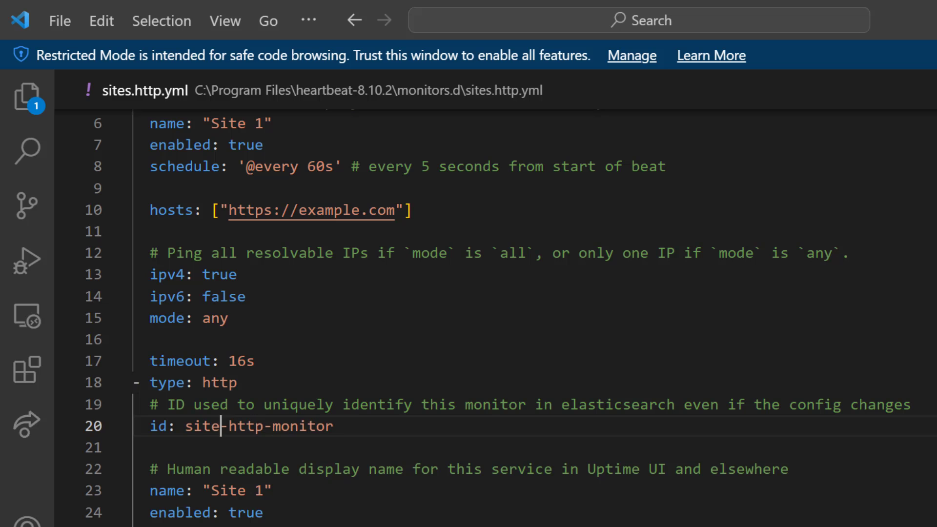
pyautogui.write('2')
pyautogui.click(263, 491)
pyautogui.doubleClick(264, 490)
pyautogui.write('2')
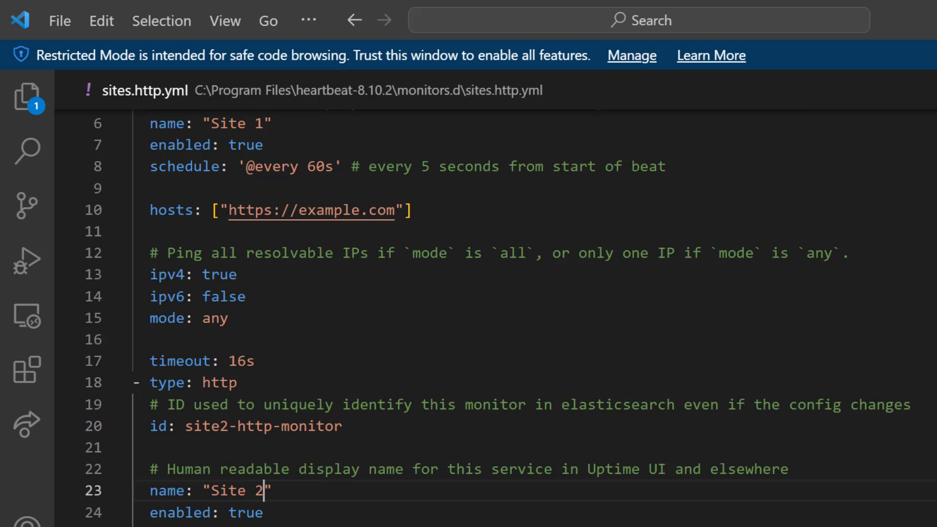
pyautogui.scroll(-2, 328, 481)
pyautogui.scroll(-2, 322, 488)
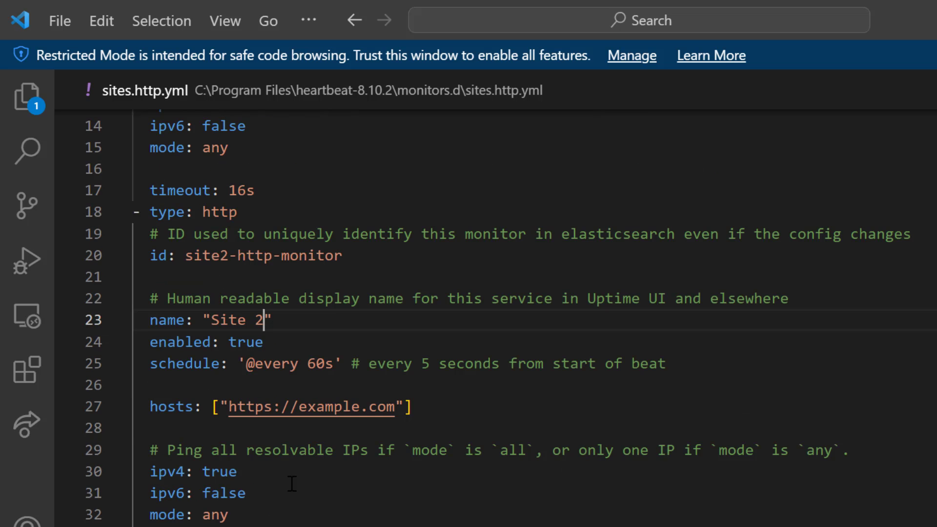
pyautogui.doubleClick(324, 410)
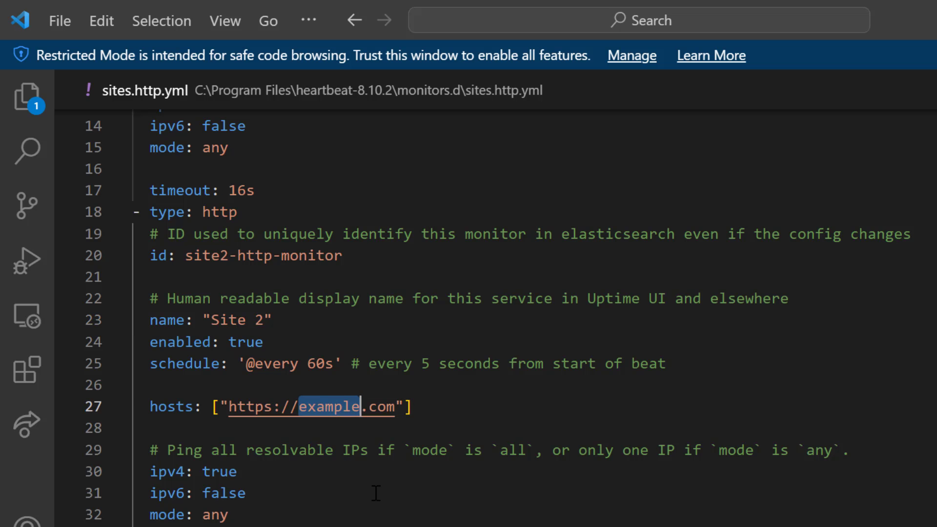
pyautogui.write('google')
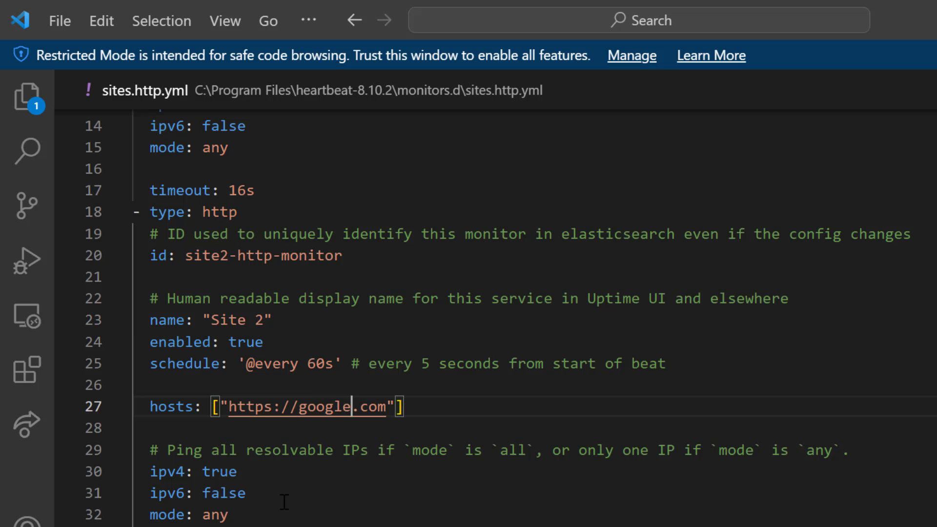
# - Save sites.http.yml, retrying the save with administrator rights
pyautogui.click(282, 495)
pyautogui.hotkey('ctrl', 's')
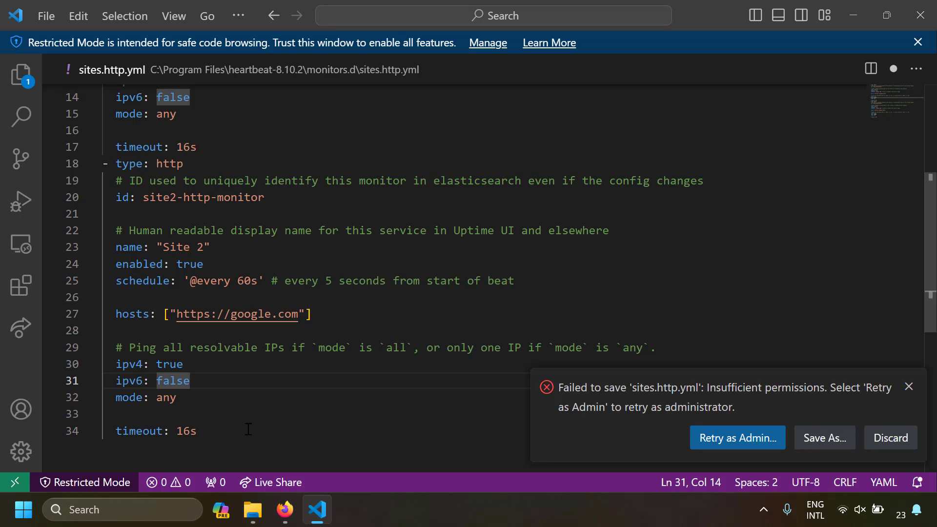
pyautogui.click(743, 450)
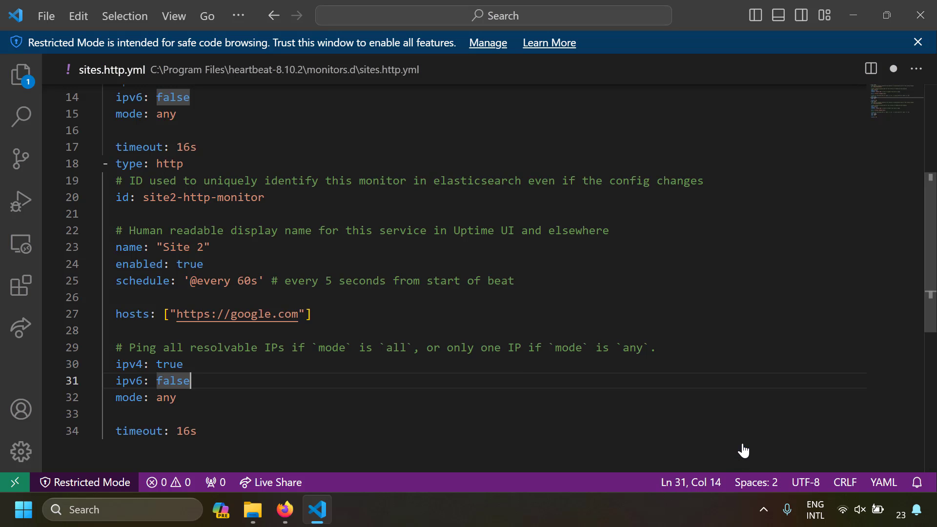
pyautogui.click(700, 441)
# - Review both monitor blocks in sites.http.yml and the files in the monitors.d folder
pyautogui.scroll(5, 415, 344)
pyautogui.click(415, 344)
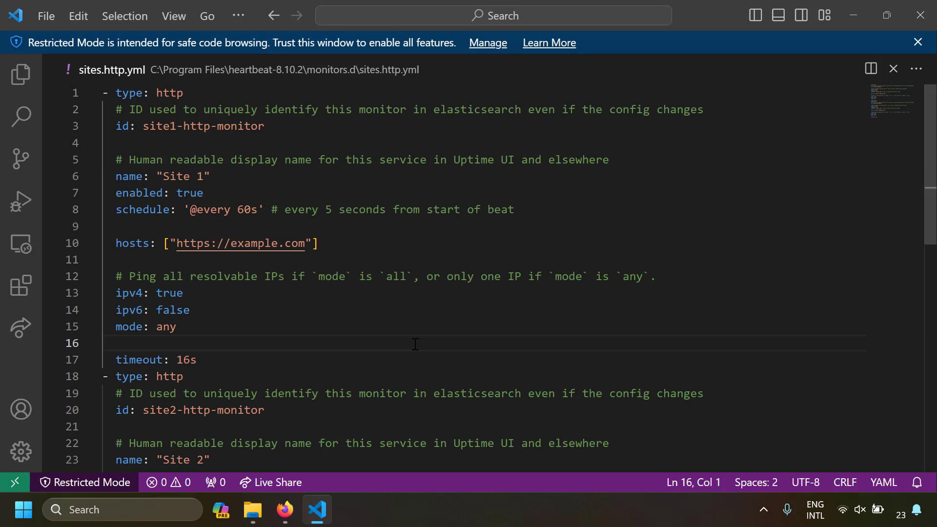
pyautogui.click(179, 95)
pyautogui.scroll(-3, 229, 332)
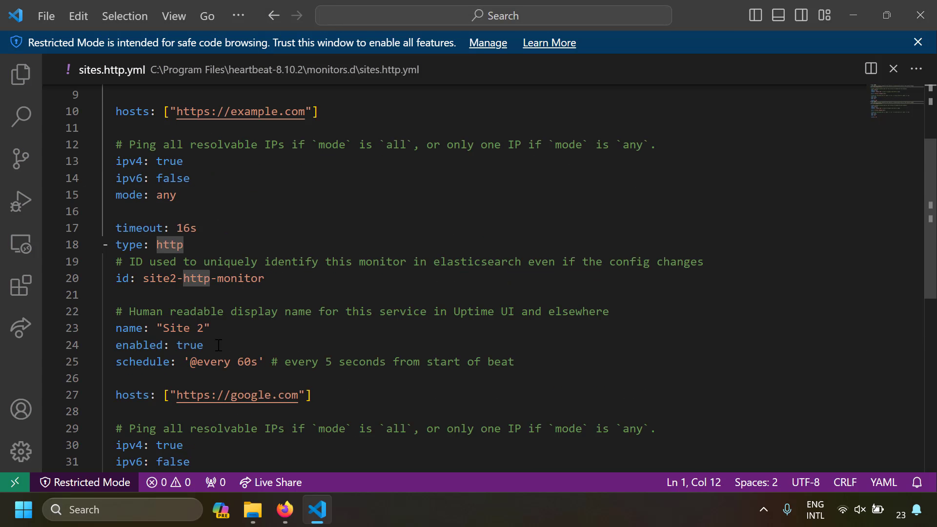
pyautogui.hotkey('alt', 'Tab')
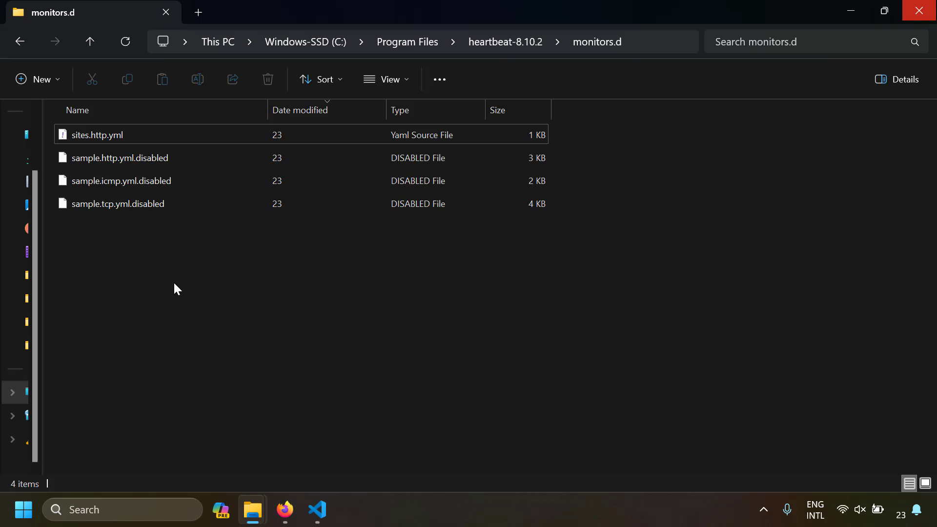
pyautogui.click(318, 510)
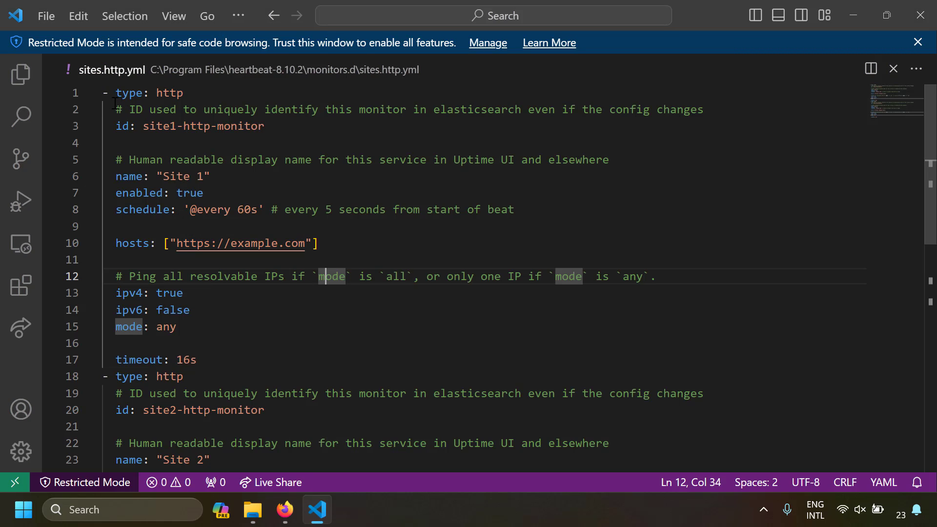
pyautogui.moveTo(104, 94); pyautogui.dragTo(236, 360)
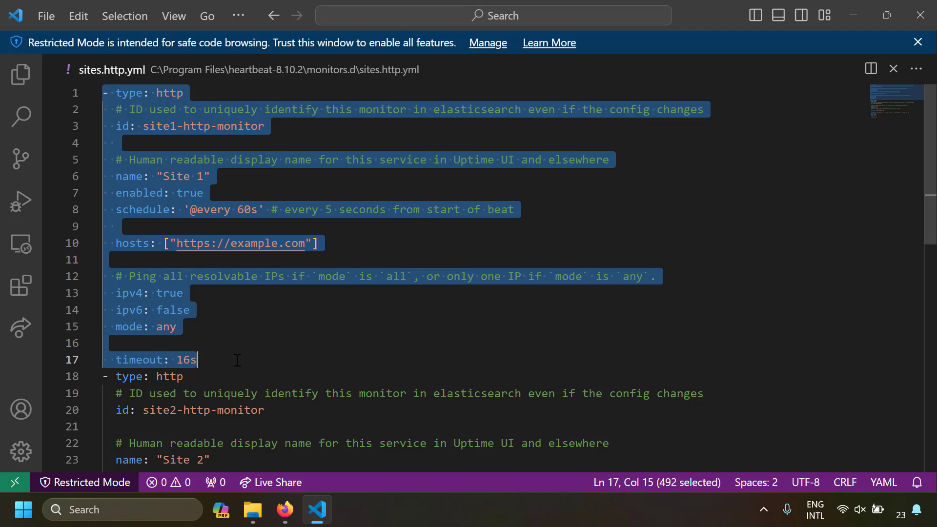
pyautogui.click(236, 360)
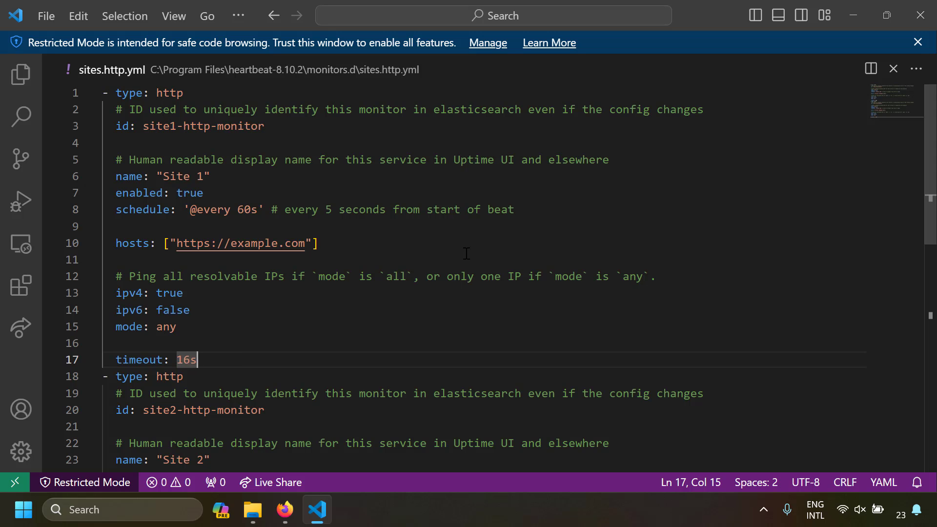
# - Read the install-service-heartbeat.ps1 commands on the Heartbeat setup page in Firefox, and return to the monitors.d folder in File Explorer
pyautogui.hotkey('alt', 'Tab')
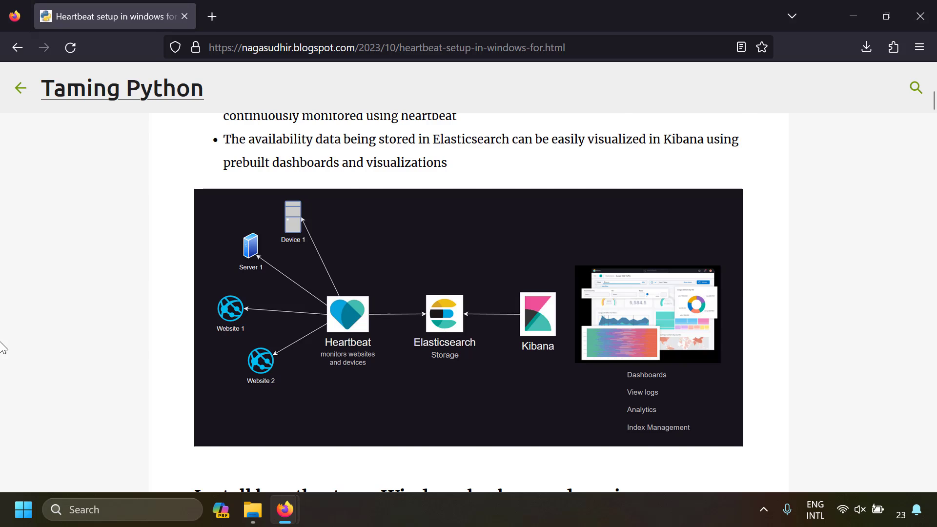
pyautogui.scroll(-5, 7, 371)
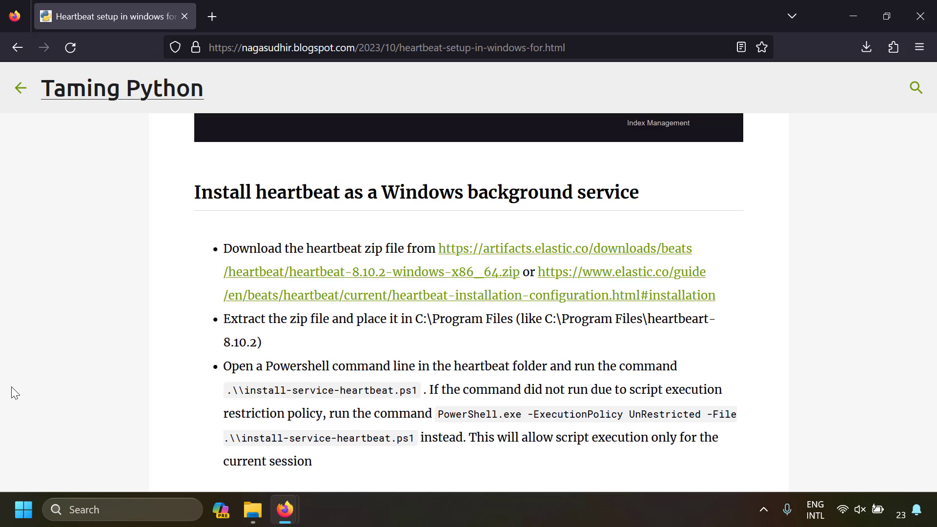
pyautogui.moveTo(245, 391); pyautogui.dragTo(415, 390)
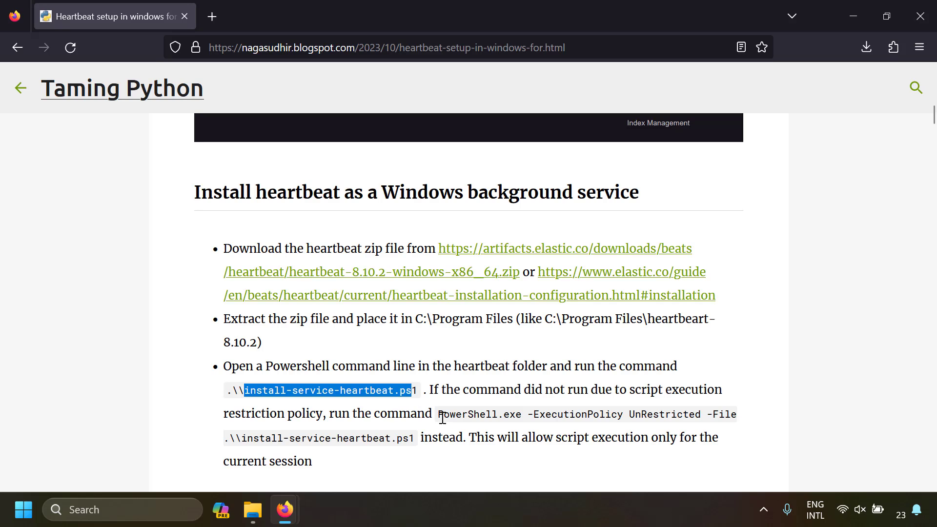
pyautogui.moveTo(439, 415); pyautogui.dragTo(416, 443)
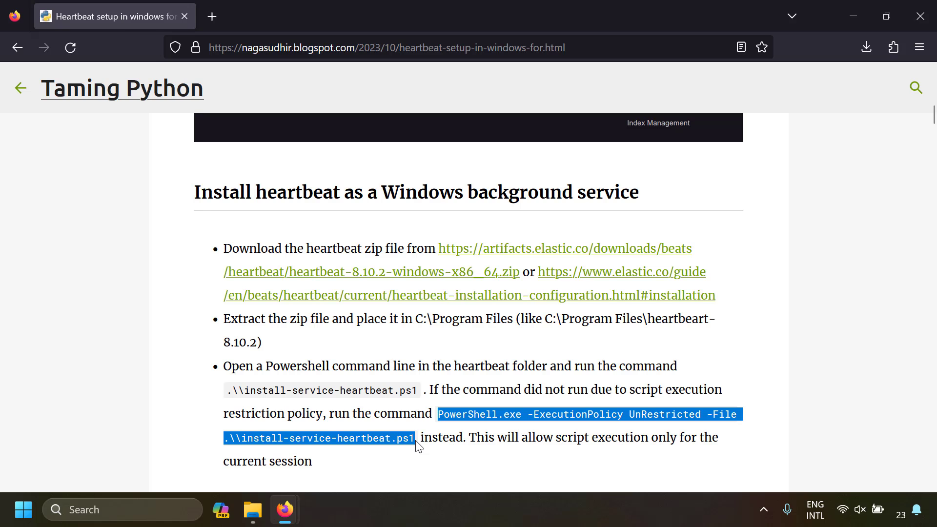
pyautogui.hotkey('alt', 'Tab')
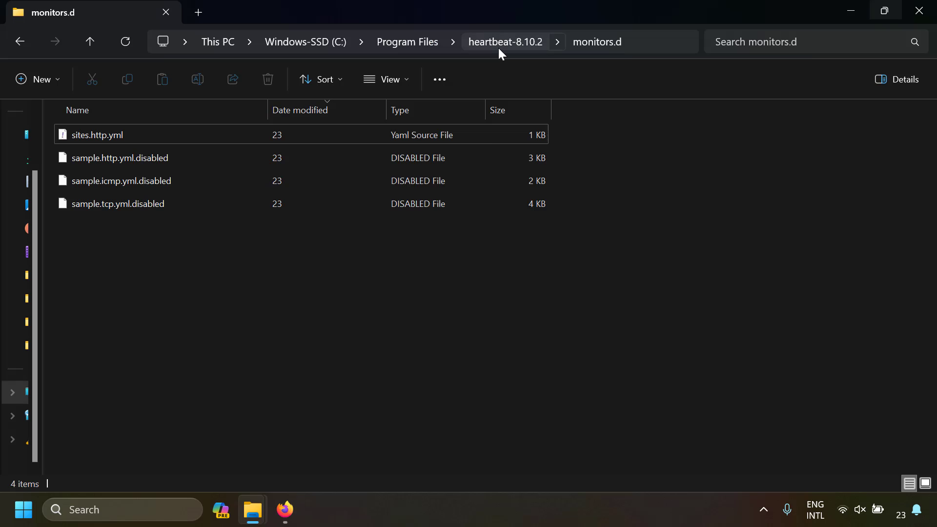
# - Try to run install-service-heartbeat.ps1 through PowerShell.exe with -ExecutionPolicy UnRestricted from a command prompt opened in the heartbeat-8.10.2 folder
pyautogui.click(498, 44)
pyautogui.click(592, 43)
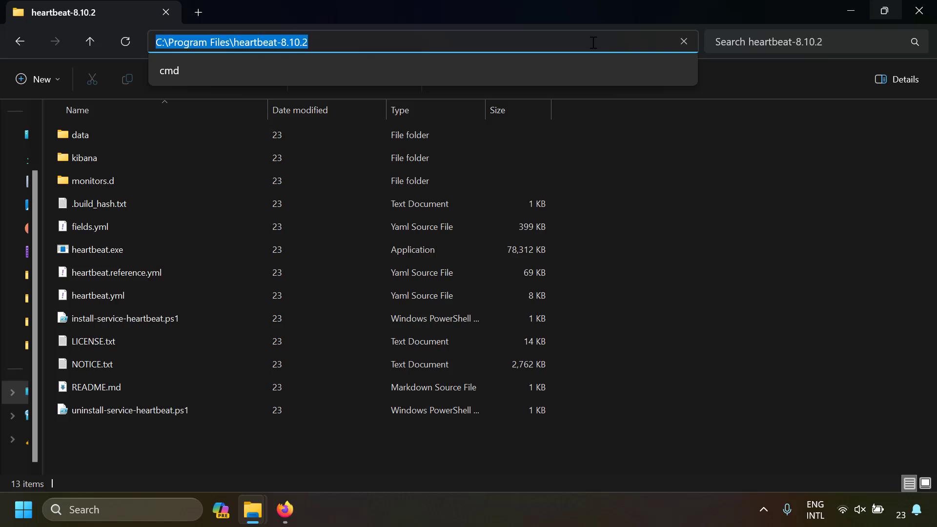
pyautogui.write('cmd')
pyautogui.press('Return')
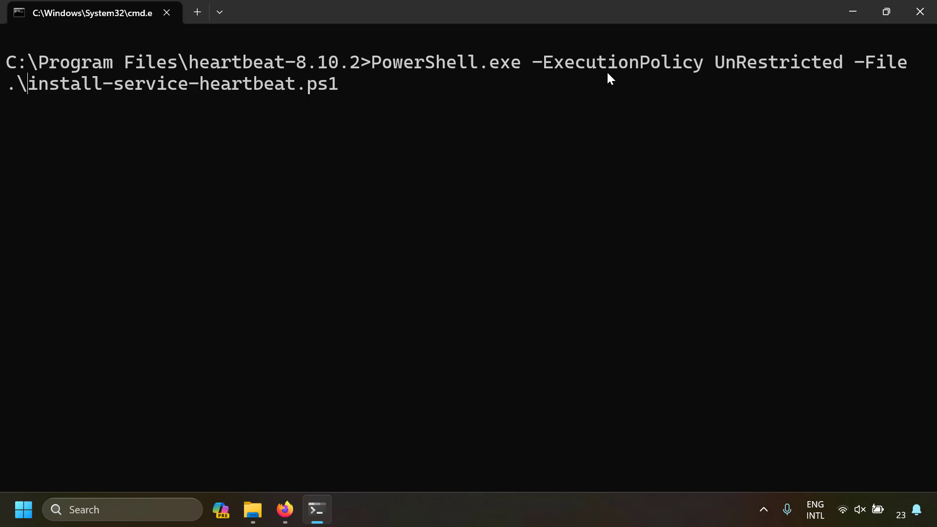
pyautogui.press('Return')
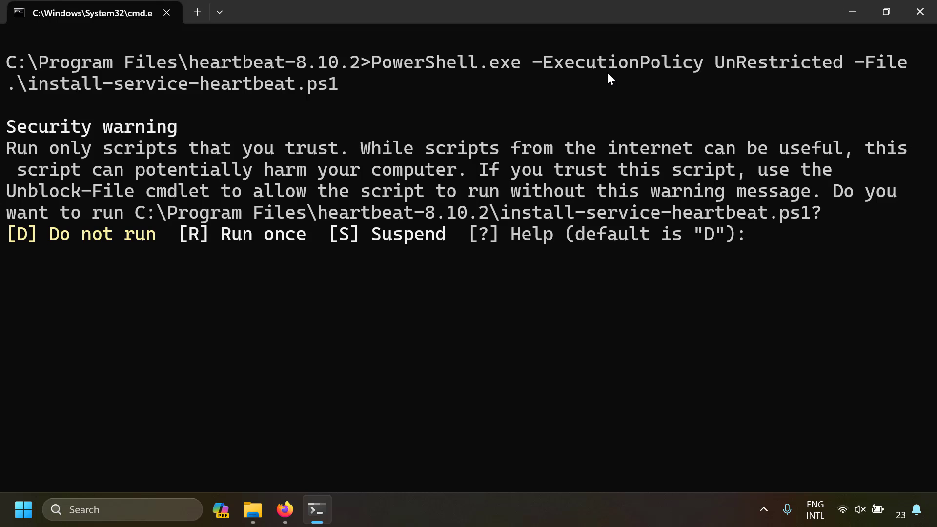
pyautogui.write('r')
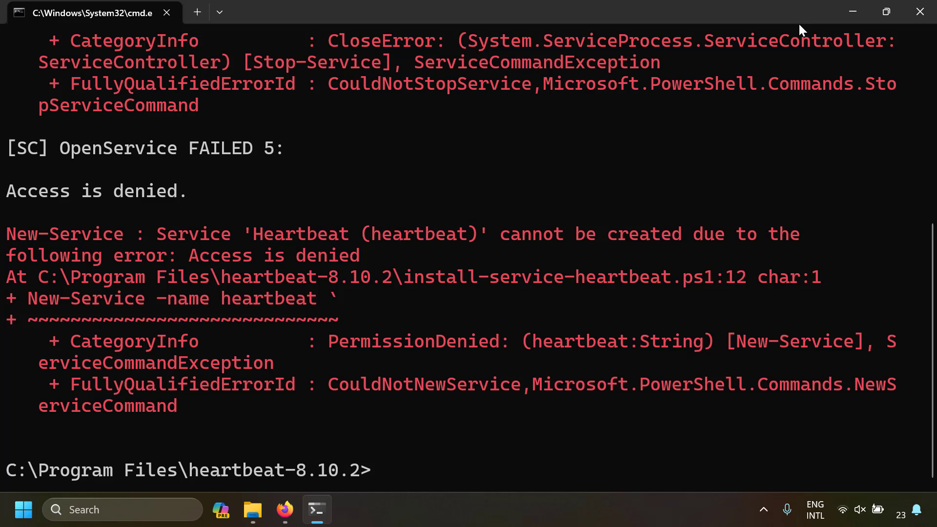
pyautogui.click(910, 16)
# - Open Command Prompt as administrator and change to the C:\Program Files\heartbeat-8.10.2 directory
pyautogui.click(23, 517)
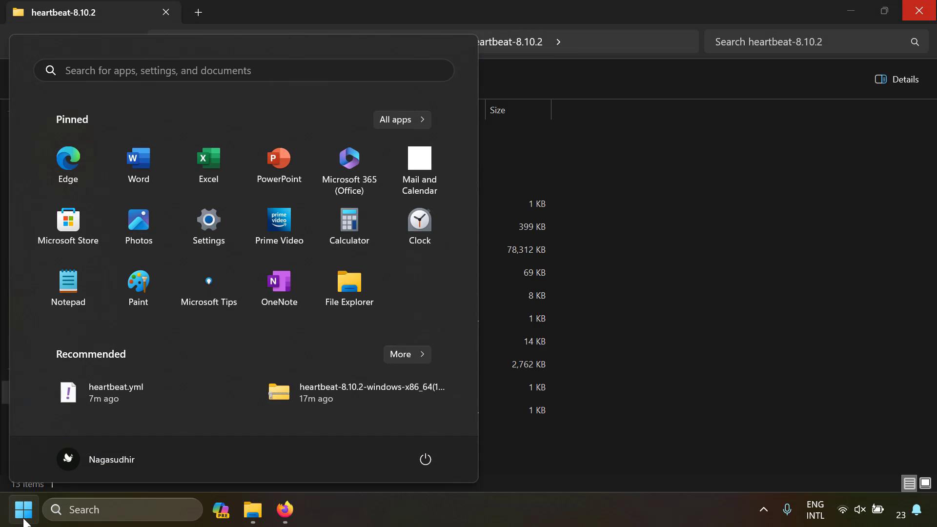
pyautogui.write('cmd')
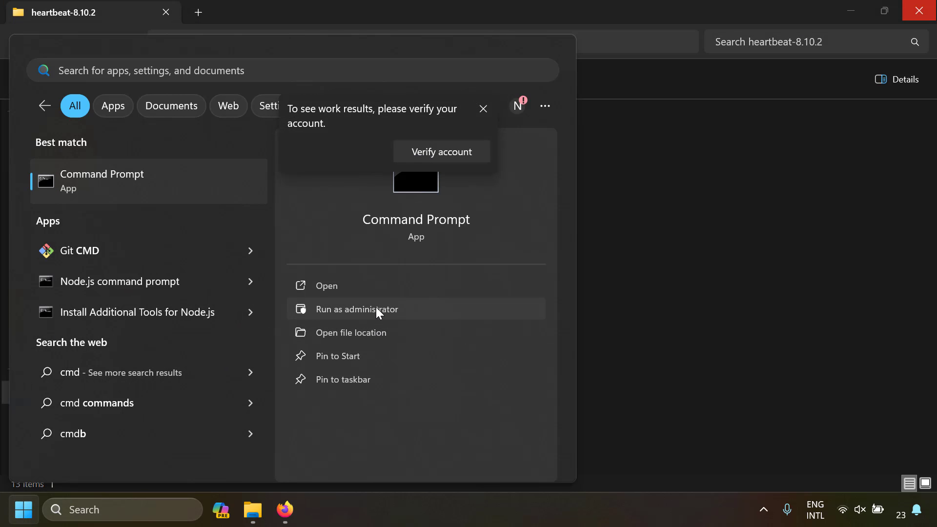
pyautogui.click(377, 309)
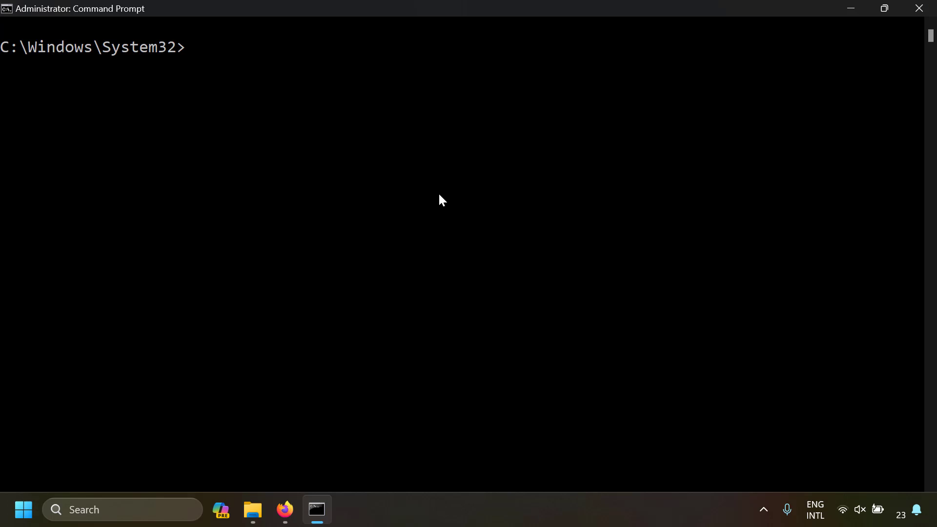
pyautogui.write('cd C:\\')
pyautogui.press('Tab')
pyautogui.write('he')
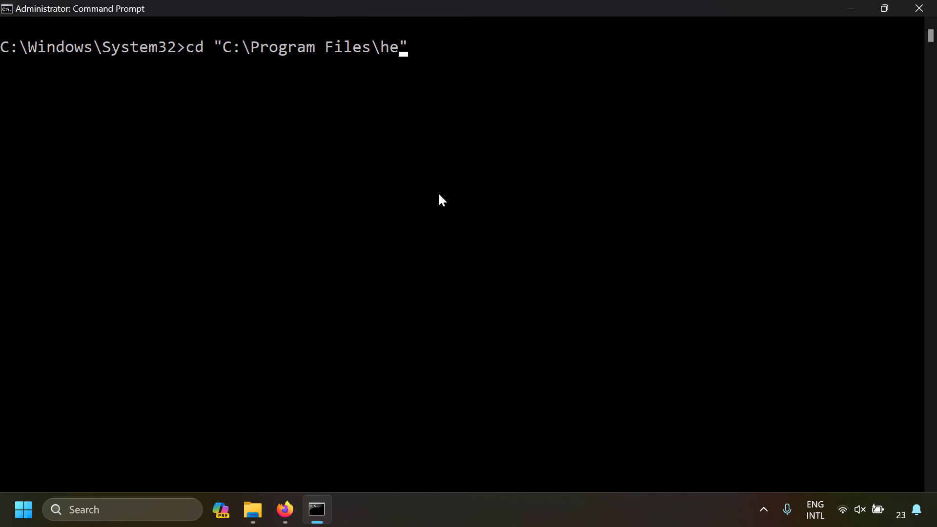
pyautogui.press('Tab')
pyautogui.press('Return')
pyautogui.scroll(1, 424, 202)
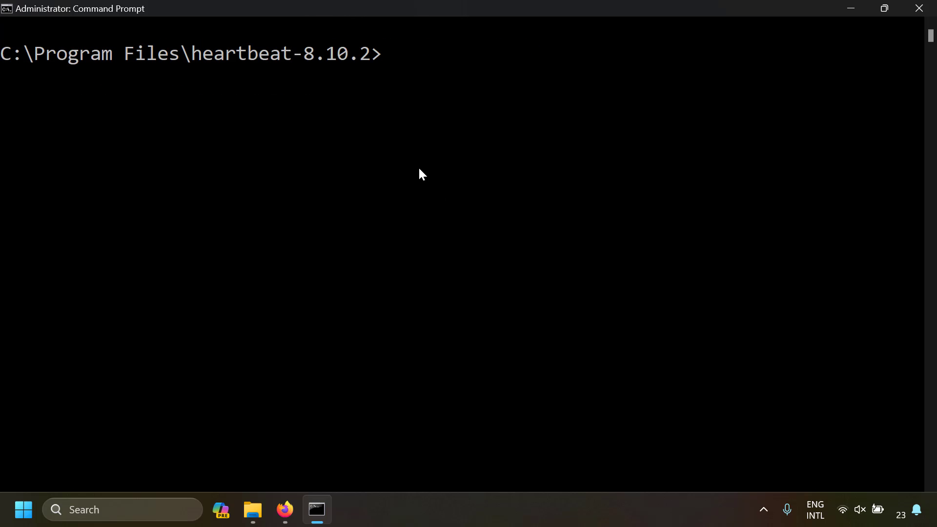
# - Run PowerShell.exe -ExecutionPolicy UnRestricted -File .\install-service-heartbeat.ps1 and allow the script to run once
pyautogui.write('PowerShell.exe -ExecutionPolicy UnRestricted -File .\\install-service-heartbeat.ps1')
pyautogui.scroll(-1, 418, 174)
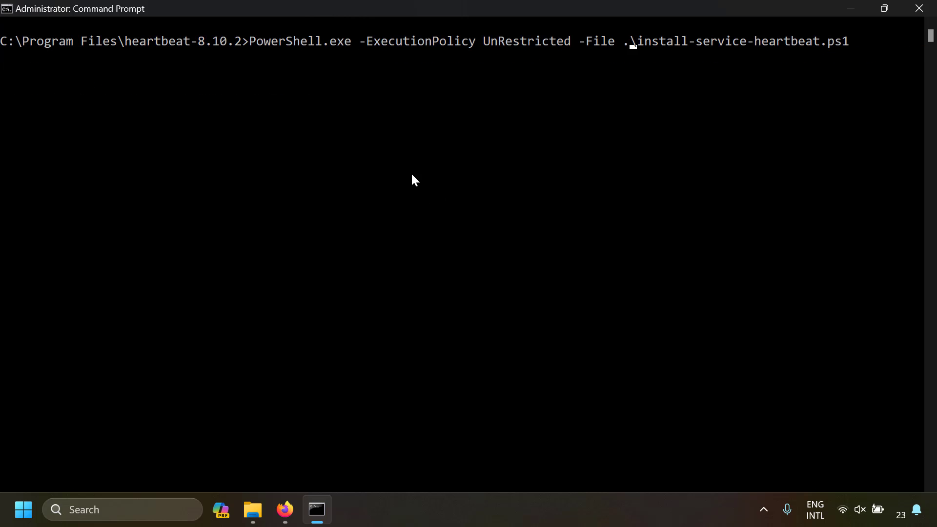
pyautogui.press('Return')
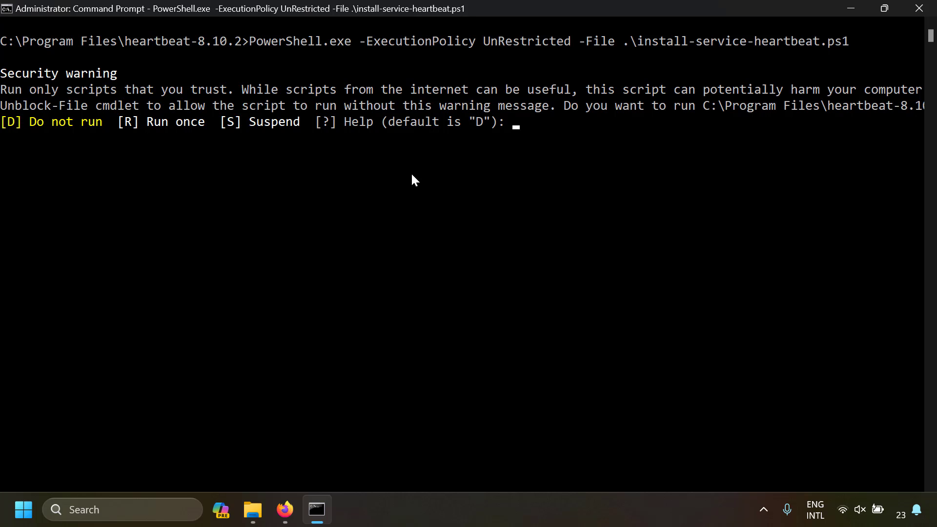
pyautogui.write('r')
pyautogui.press('Return')
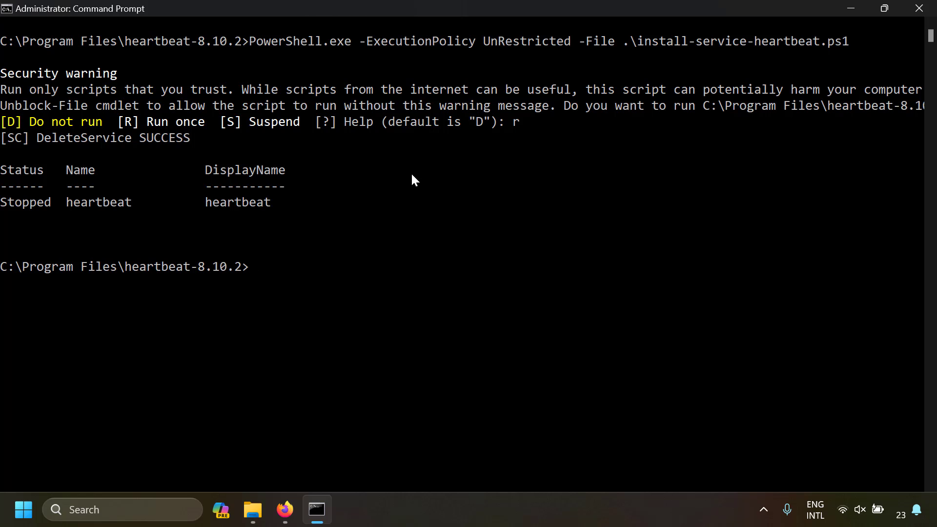
# - Review the install script's output and check the service's state with sc query heartbeat
pyautogui.moveTo(38, 142); pyautogui.dragTo(177, 138)
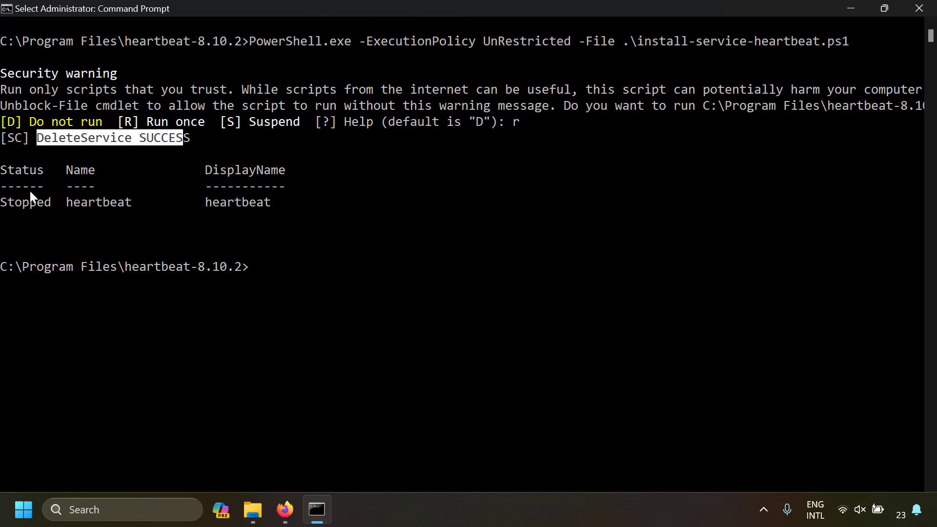
pyautogui.moveTo(24, 188); pyautogui.dragTo(301, 204)
pyautogui.click(324, 288)
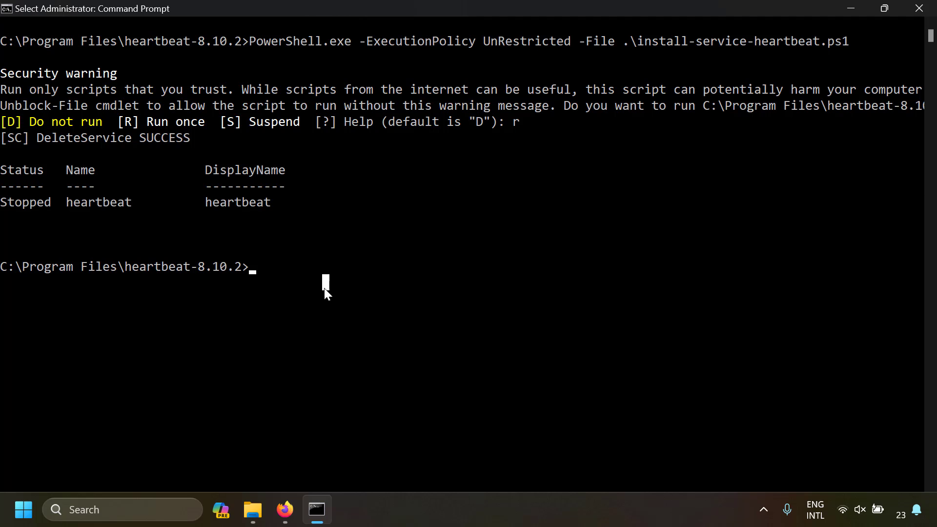
pyautogui.write('sc que')
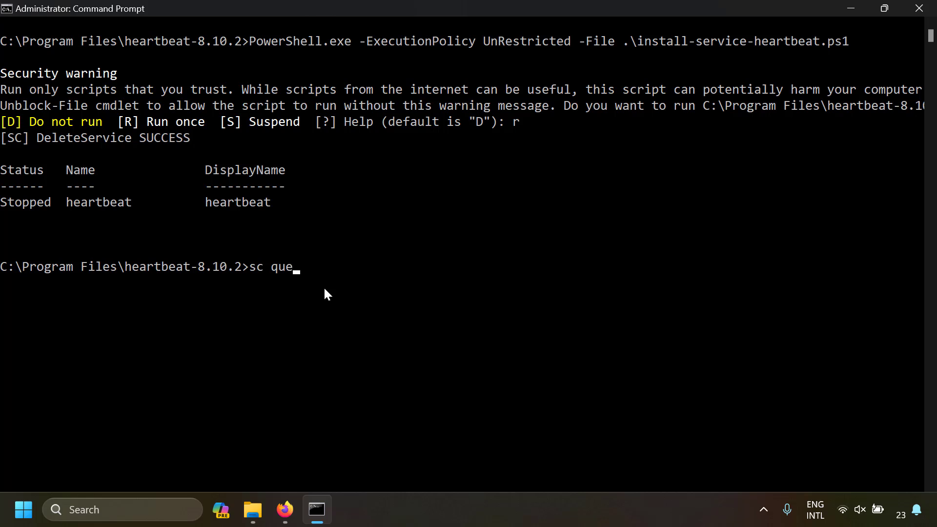
pyautogui.write('ry hear')
pyautogui.write('tbeat')
pyautogui.press('Return')
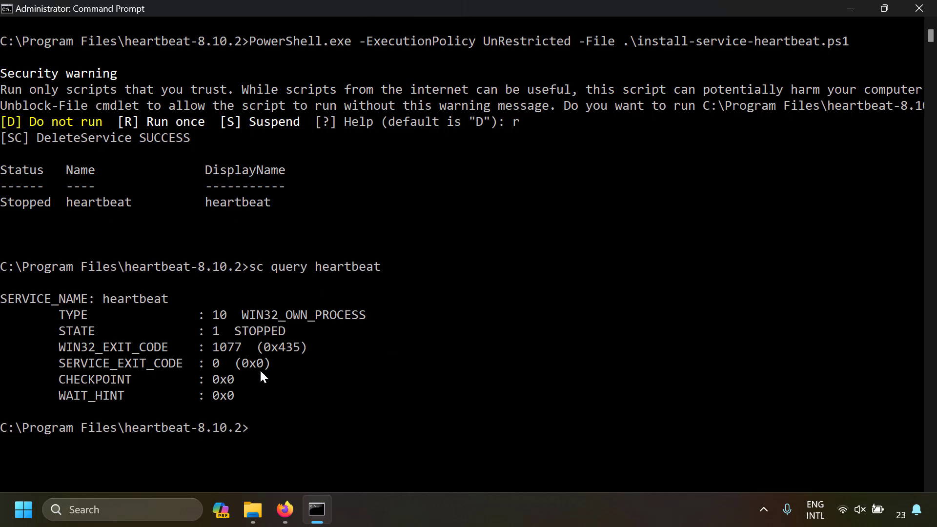
pyautogui.moveTo(81, 299); pyautogui.dragTo(190, 298)
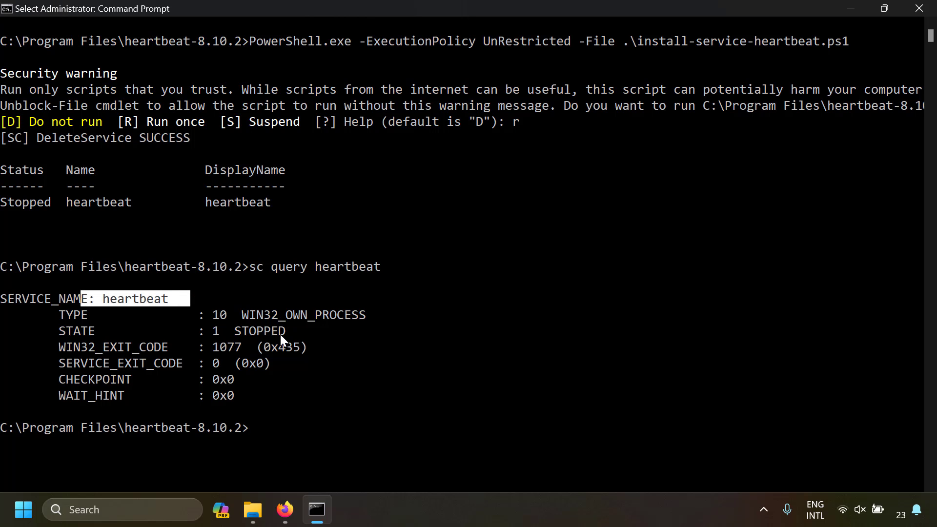
pyautogui.moveTo(232, 332); pyautogui.dragTo(130, 336)
# - Start the service with sc start heartbeat, and start kibana_service in the Windows Services manager
pyautogui.hotkey('alt', 'Tab')
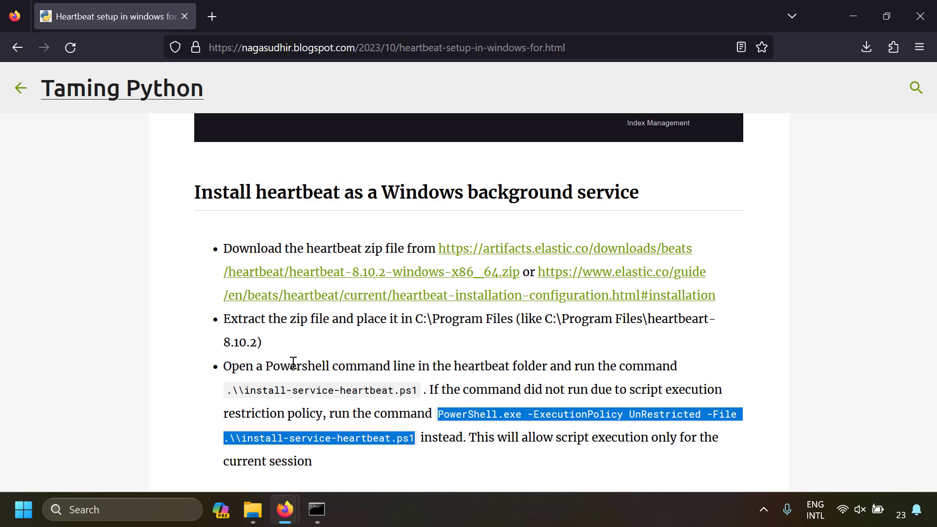
pyautogui.hotkey('alt', 'Tab')
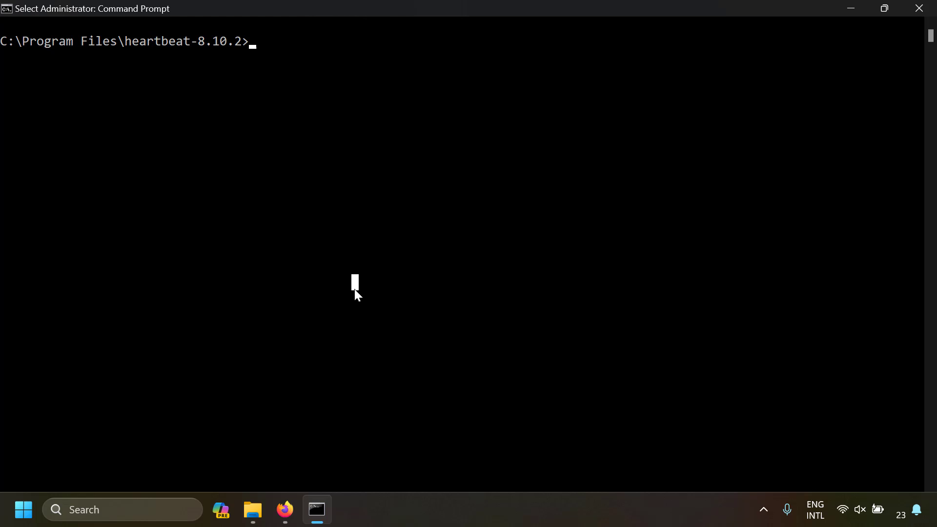
pyautogui.write('sc s')
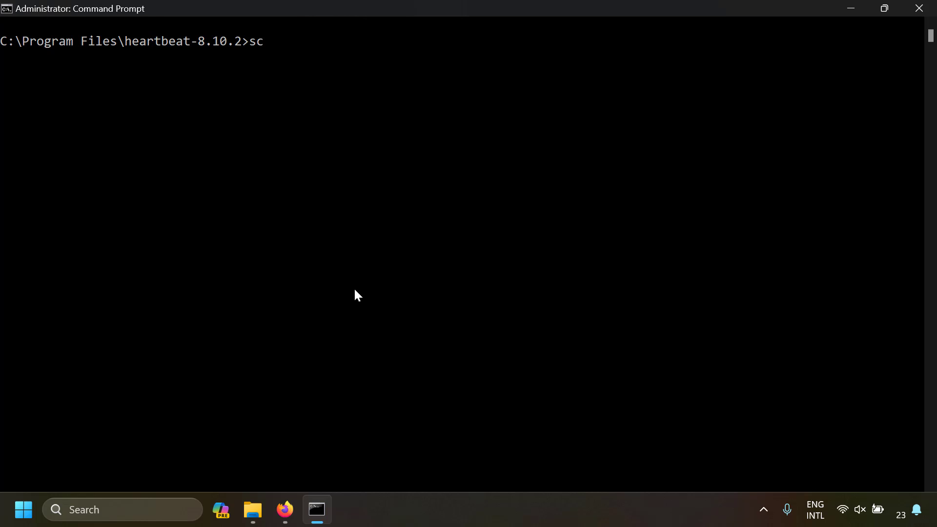
pyautogui.write('tart ')
pyautogui.write('heartbeat')
pyautogui.press('Return')
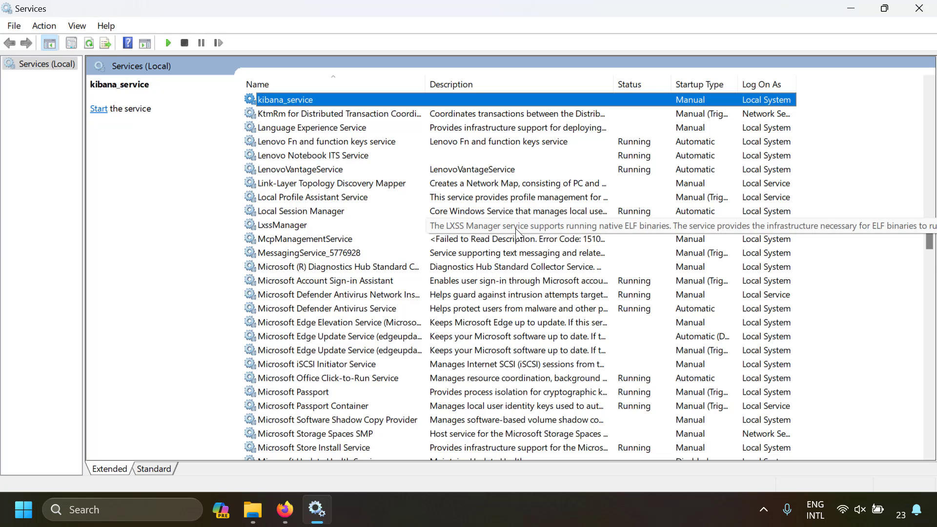
pyautogui.rightClick(265, 100)
pyautogui.click(293, 111)
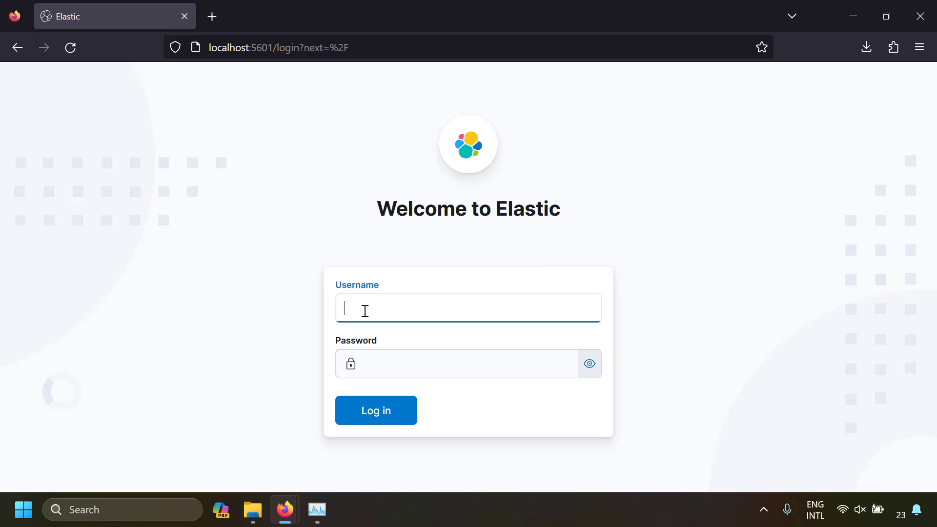
# - Log in to Kibana at localhost:5601 with the username elastic and the account password
pyautogui.write('elastic')
pyautogui.press('Tab')
pyautogui.write('************')
pyautogui.press('Return')
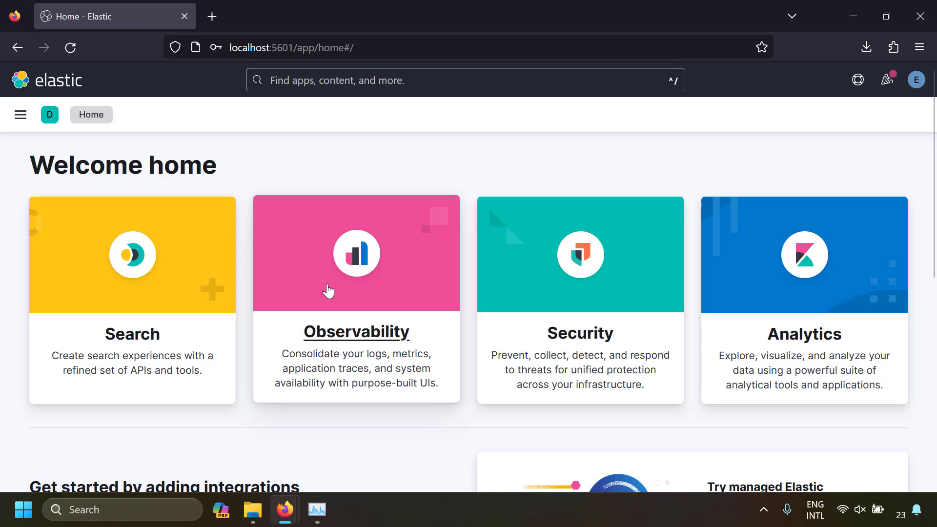
# - Open the Observability overview, collapse its Alerts section and go to the full Monitors page
pyautogui.click(328, 291)
pyautogui.scroll(-2, 326, 289)
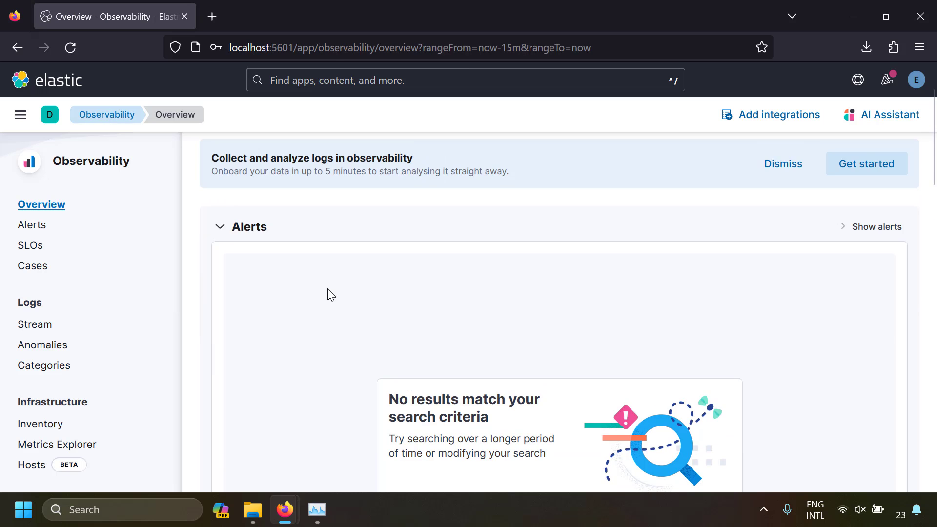
pyautogui.scroll(2, 327, 294)
pyautogui.click(219, 304)
pyautogui.scroll(-2, 241, 308)
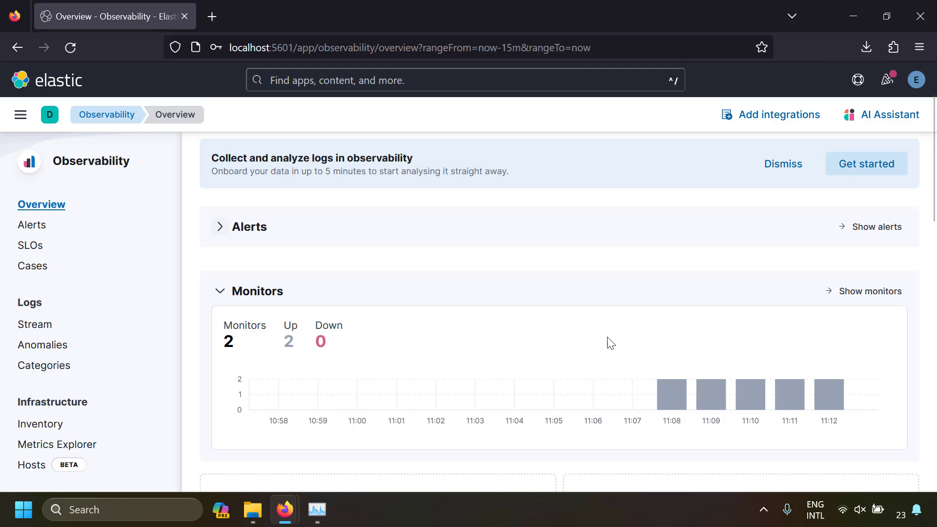
pyautogui.click(854, 292)
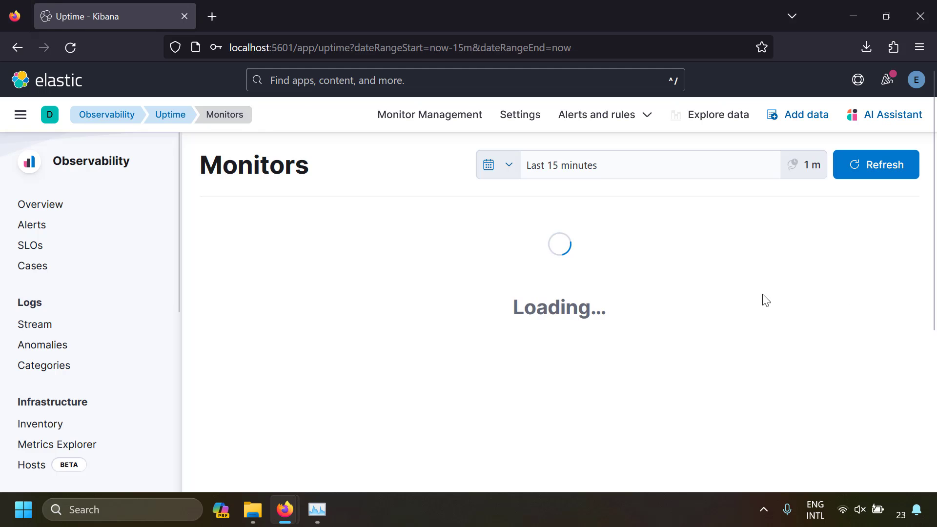
# - Refresh the Monitors page and review the time range options, the pings over time and the list of monitored sites
pyautogui.scroll(-1, 347, 218)
pyautogui.scroll(1, 389, 242)
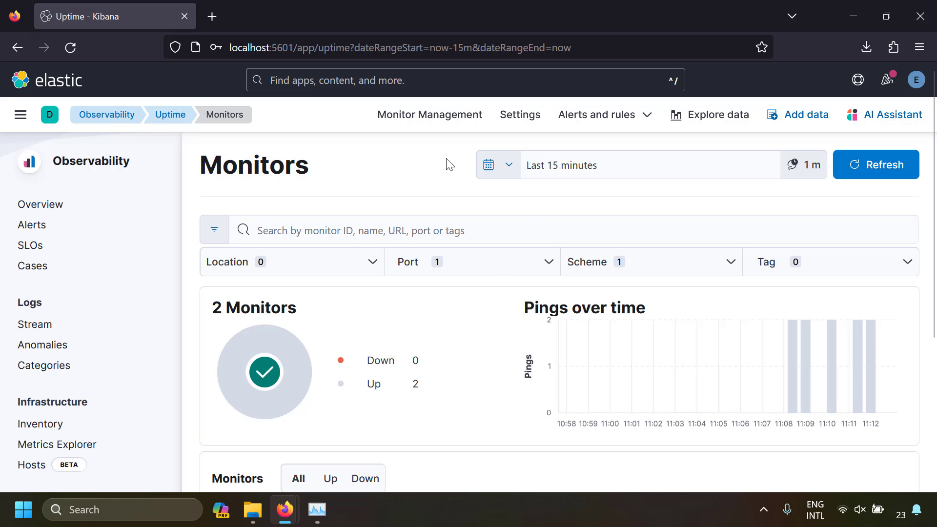
pyautogui.click(508, 167)
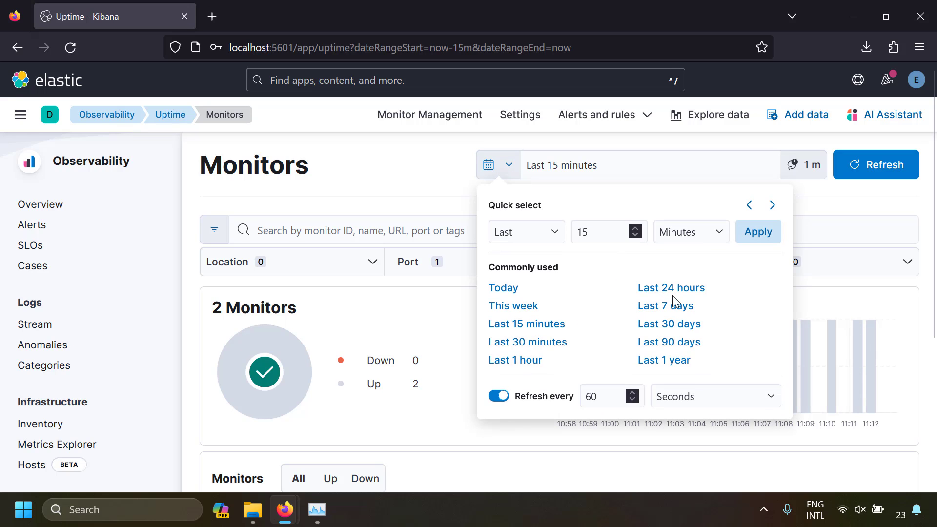
pyautogui.click(403, 178)
pyautogui.click(835, 163)
pyautogui.scroll(-4, 485, 364)
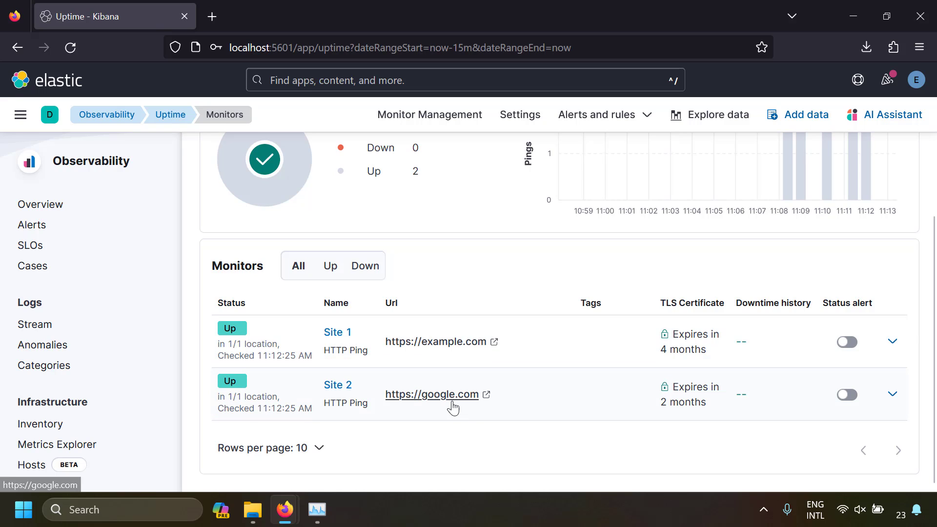
pyautogui.scroll(3, 453, 408)
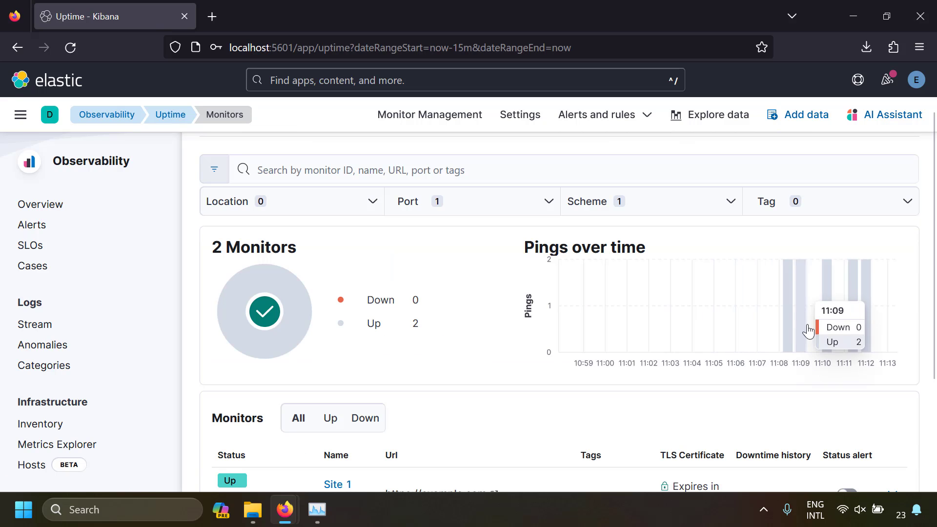
pyautogui.scroll(-2, 327, 417)
# - Open the Site 1 monitor's details and review its availability, duration, pings and check history
pyautogui.click(337, 408)
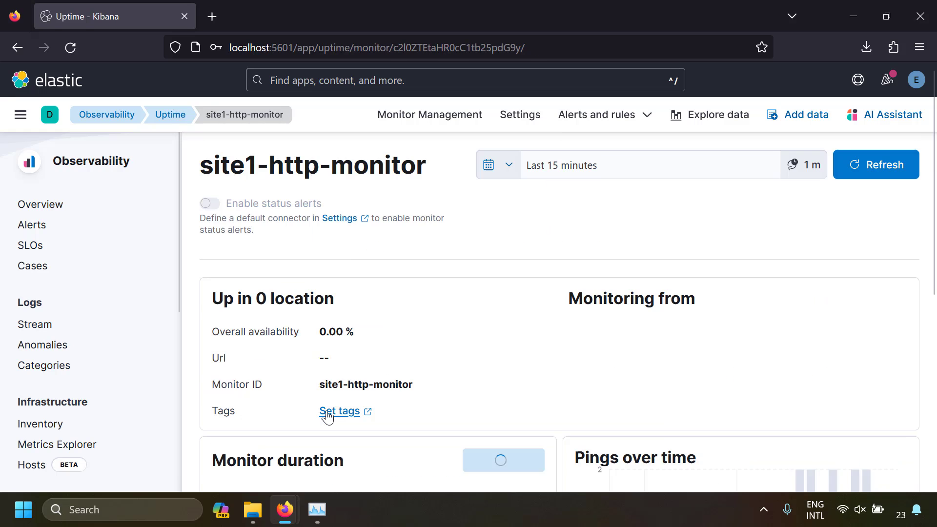
pyautogui.scroll(-5, 423, 370)
pyautogui.scroll(-8, 422, 369)
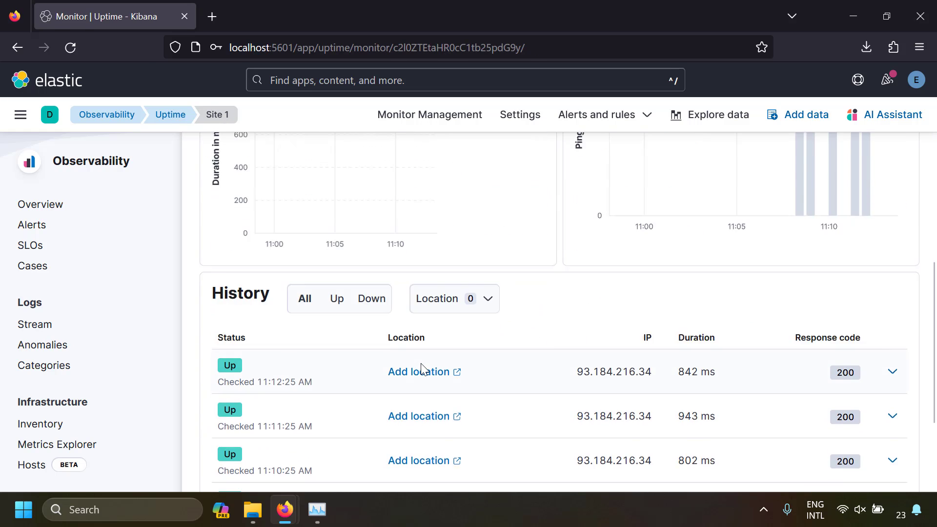
pyautogui.scroll(9, 423, 369)
pyautogui.scroll(4, 423, 369)
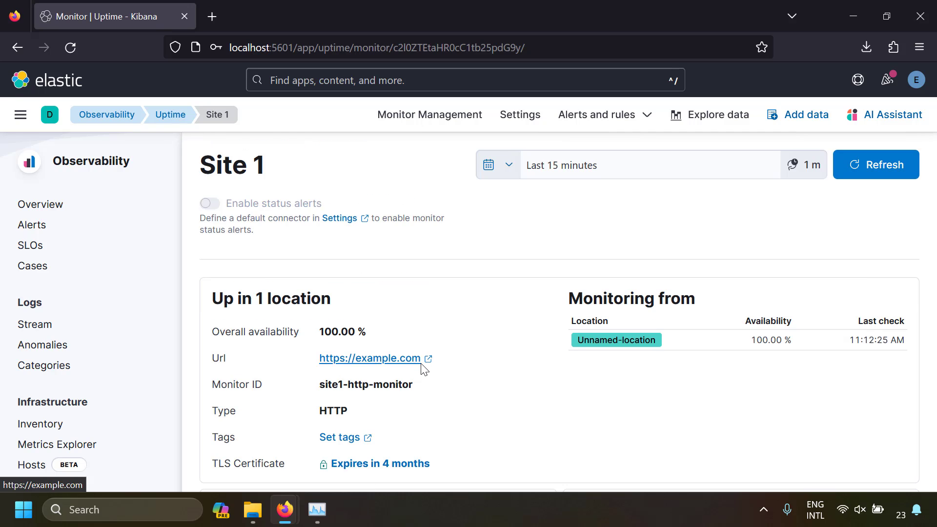
pyautogui.scroll(-5, 423, 369)
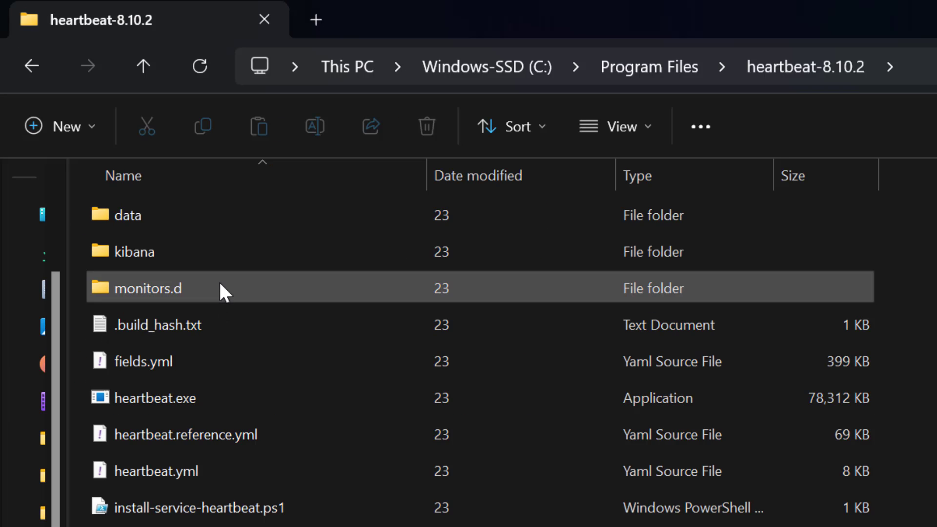
# - Switch to File Explorer and open the monitors.d folder inside heartbeat-8.10.2
pyautogui.doubleClick(220, 284)
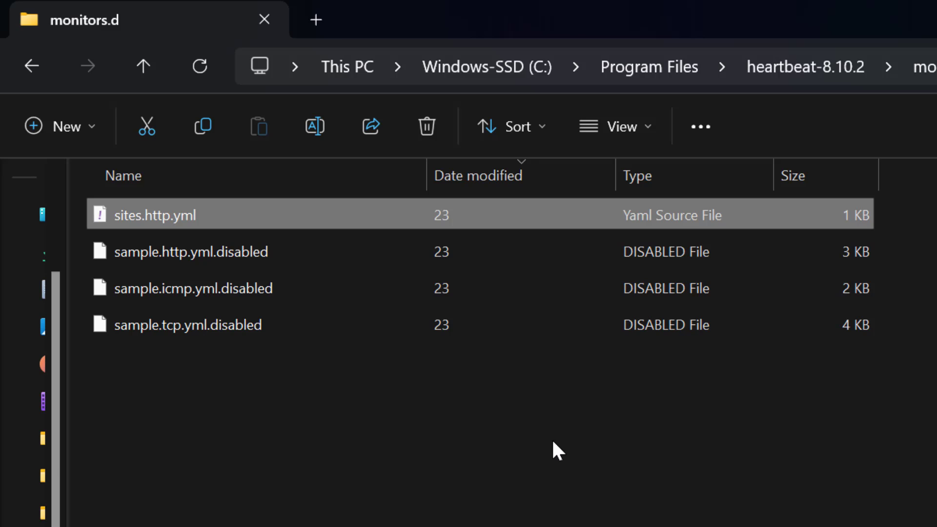
# - Paste devices.icmp.yml into monitors.d, open it and save an ICMP monitor my-device1, "Device1 Ping", for 192.168.19.4 every 300s with timeout 16s and wait 1s
pyautogui.hotkey('ctrl', 'v')
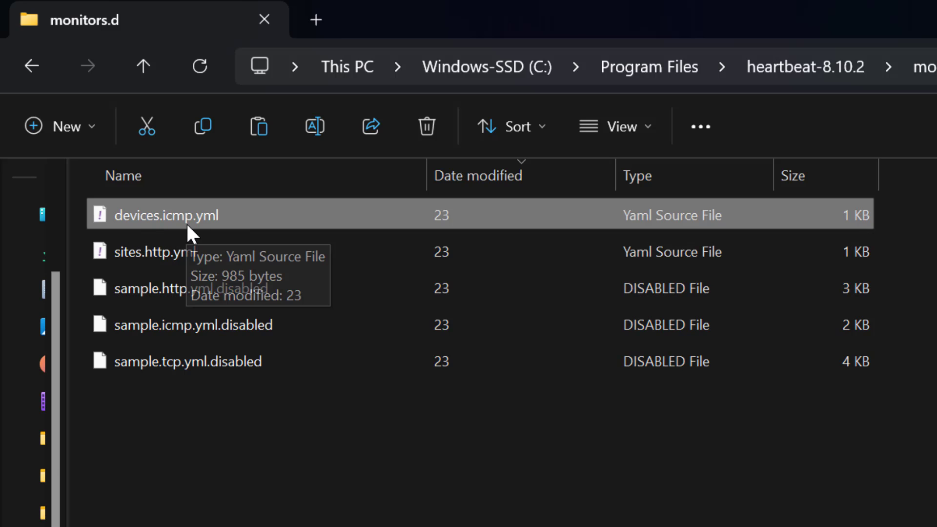
pyautogui.doubleClick(275, 210)
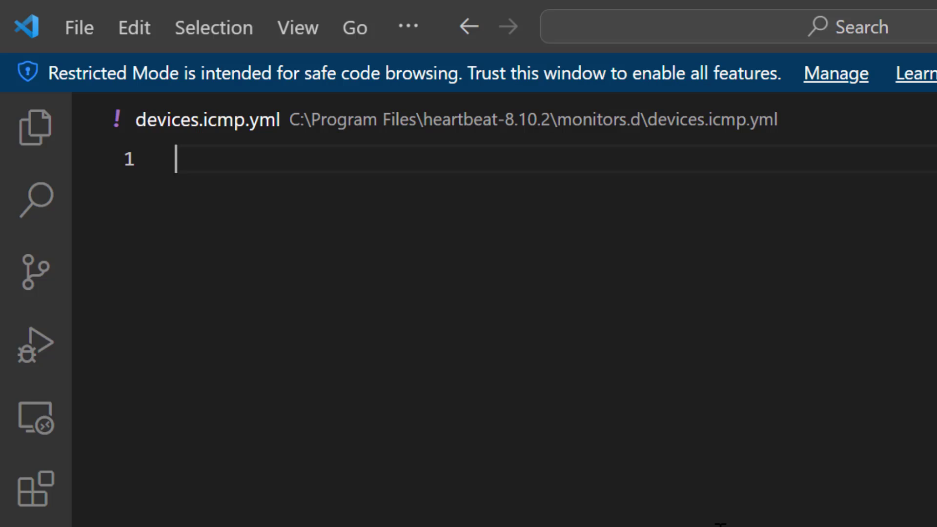
pyautogui.write('- type: icmp   id: my-device1   name: "Device1 Ping"   schedule: \'@every 300s\'   hosts: ["192.168.19.4"]   ipv4: true   ipv6: false   mode: any   timeout: 16s   wait: 1s')
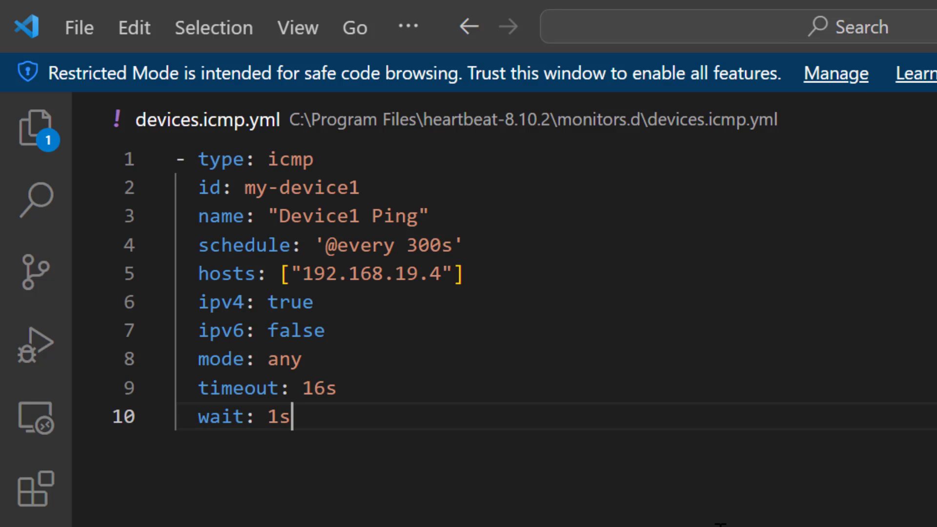
pyautogui.hotkey('ctrl', 's')
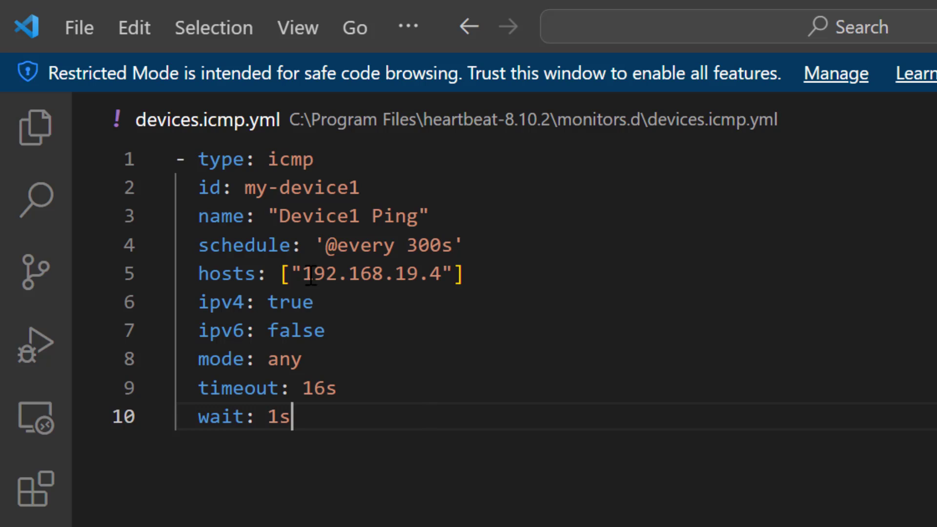
# - Review the host, type, id, name, schedule, timeout and wait settings of the my-device1 monitor
pyautogui.moveTo(303, 274); pyautogui.dragTo(442, 274)
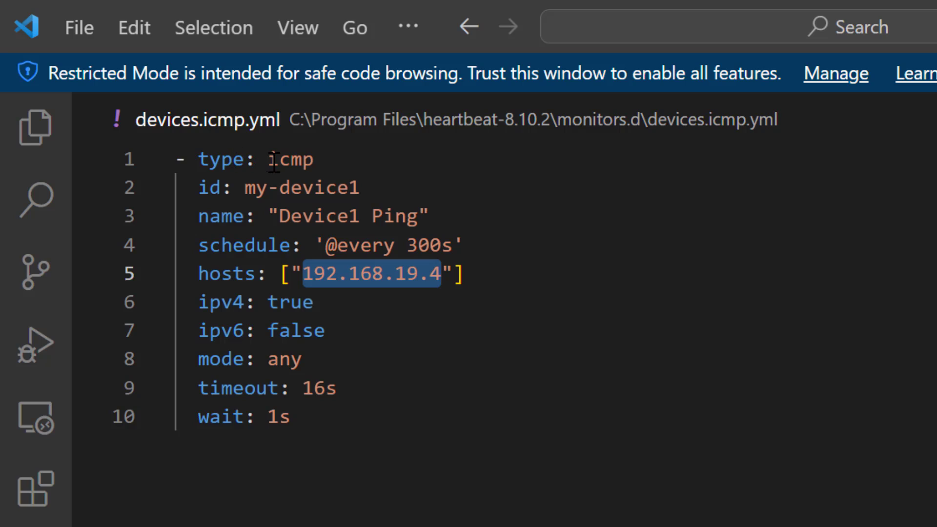
pyautogui.doubleClick(273, 162)
pyautogui.moveTo(245, 188); pyautogui.dragTo(360, 188)
pyautogui.moveTo(279, 215); pyautogui.dragTo(407, 215)
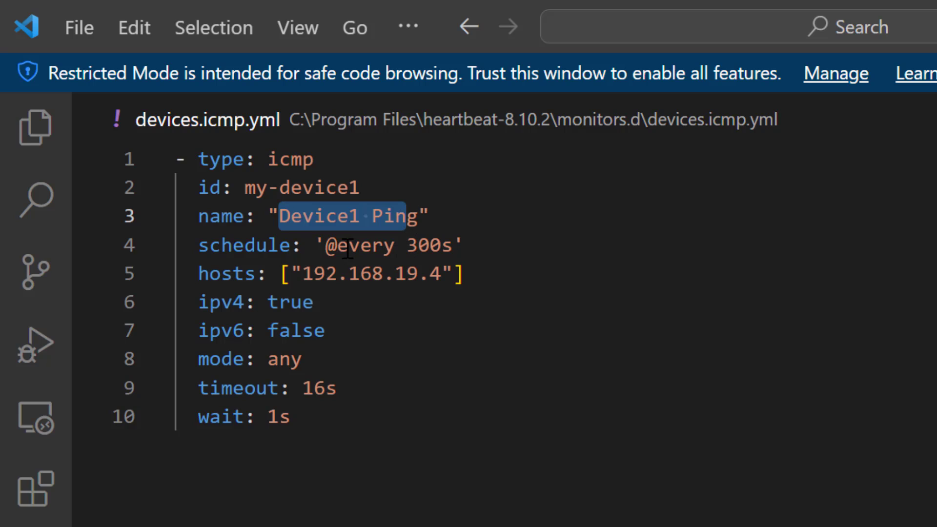
pyautogui.moveTo(326, 245); pyautogui.dragTo(453, 244)
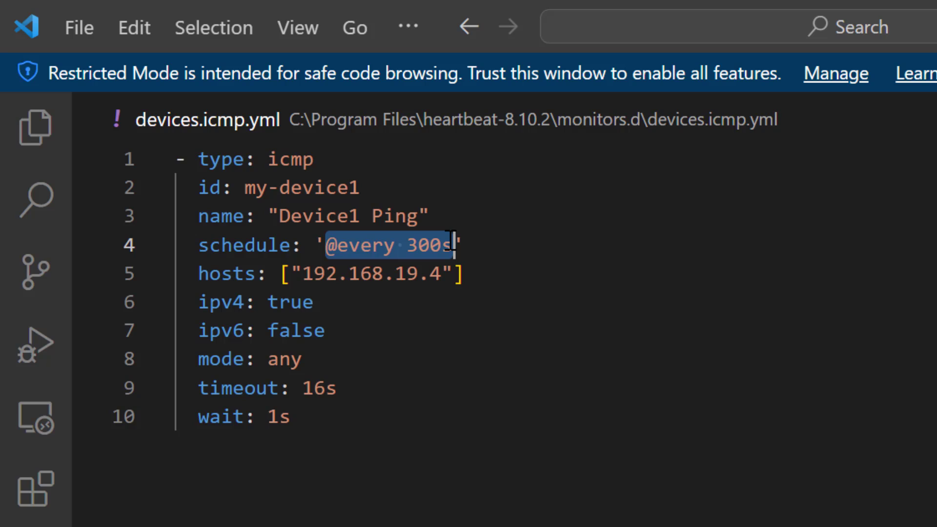
pyautogui.click(378, 389)
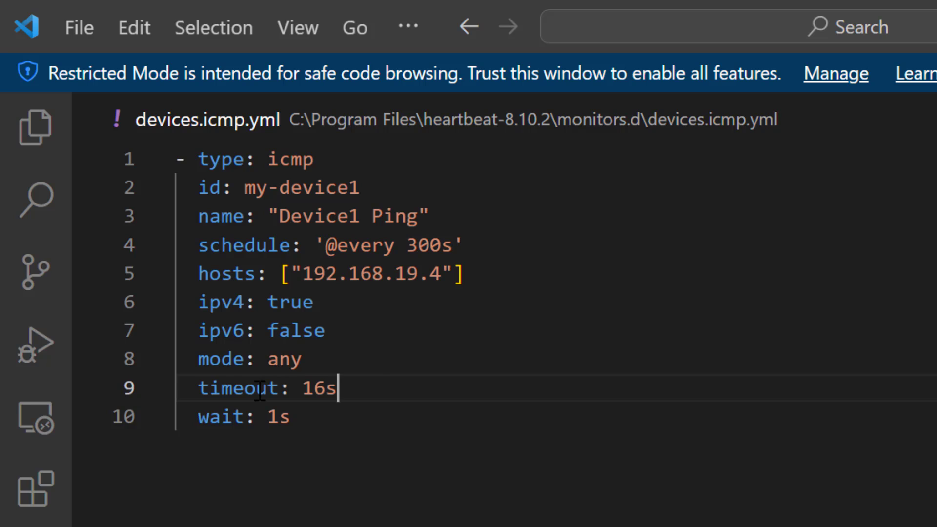
pyautogui.moveTo(259, 391); pyautogui.dragTo(169, 391)
pyautogui.moveTo(325, 419); pyautogui.dragTo(36, 423)
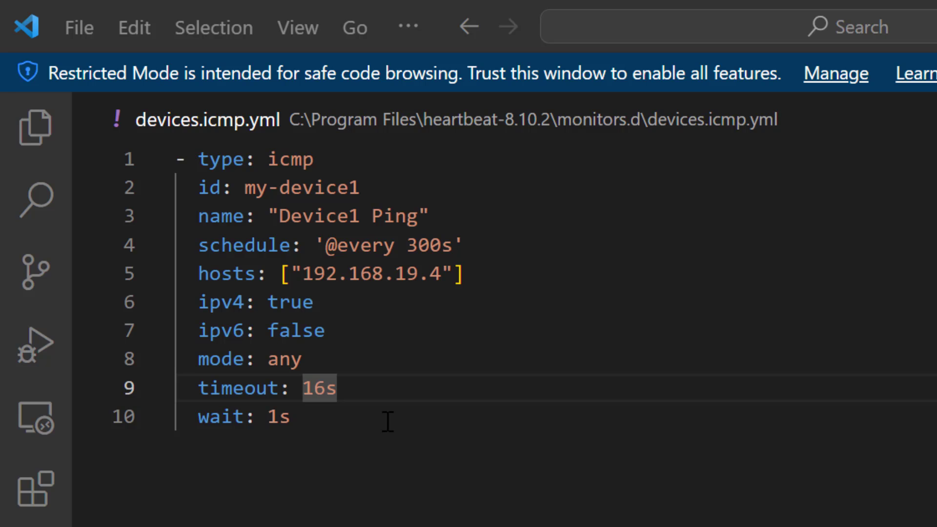
# - Add a second ICMP monitor my-device2, "Device2 Ping", for host 192.168.19.12 every 300s, and check its id, host and schedule
pyautogui.click(386, 421)
pyautogui.press('Return')
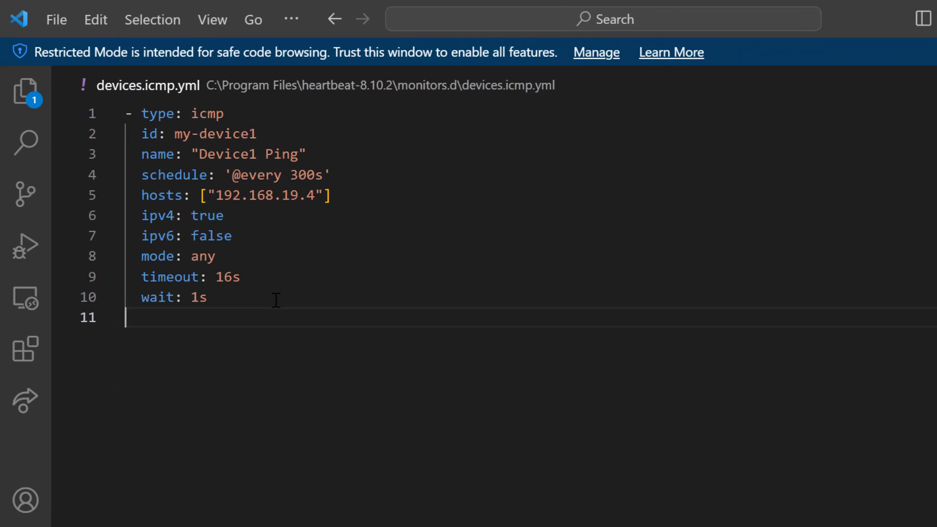
pyautogui.write('- type: icmp   id: my-device2   name: "Device2 Ping"   schedule: \'@every 300s\'   hosts: ["192.168.19.12"]   ipv4: true   ipv6: false   mode: any   timeout: 16s   wait: 1s')
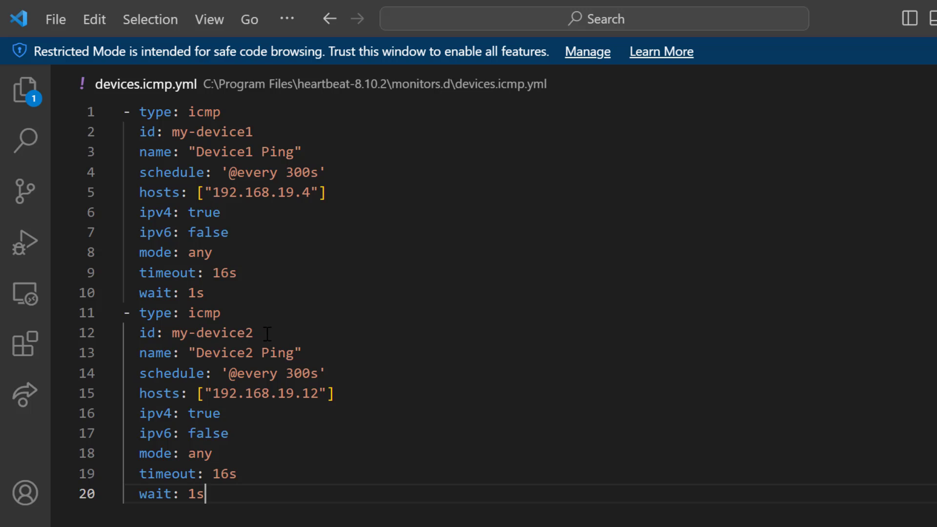
pyautogui.moveTo(254, 334); pyautogui.dragTo(171, 334)
pyautogui.moveTo(302, 393); pyautogui.dragTo(212, 393)
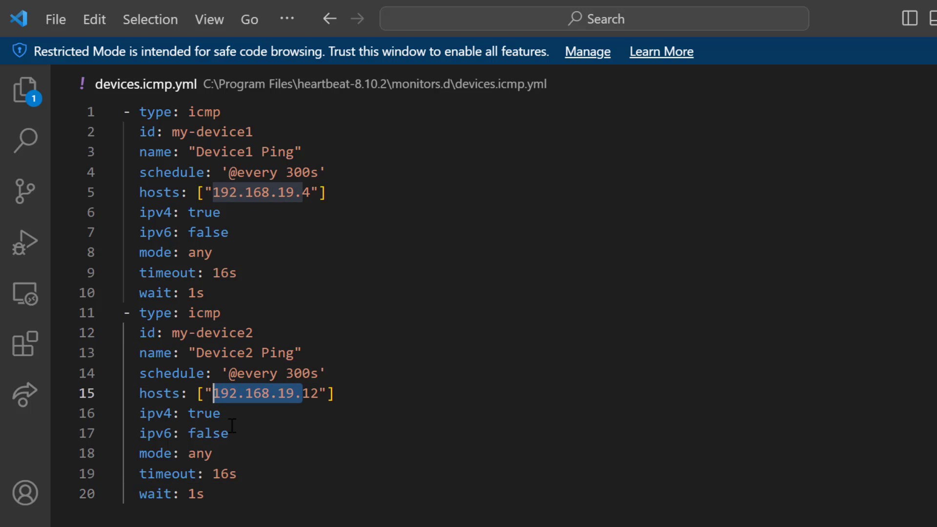
pyautogui.moveTo(311, 374); pyautogui.dragTo(216, 373)
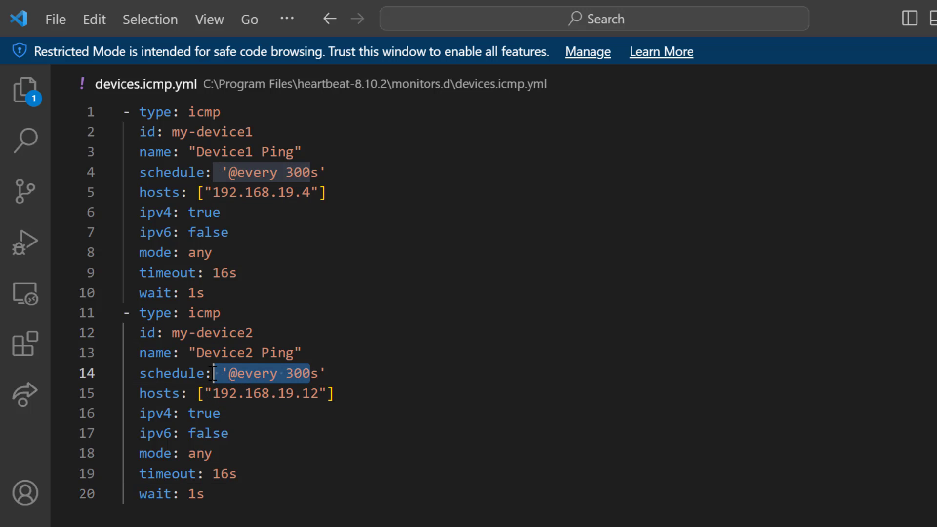
# - Save devices.icmp.yml with administrator rights
pyautogui.click(241, 468)
pyautogui.hotkey('ctrl', 's')
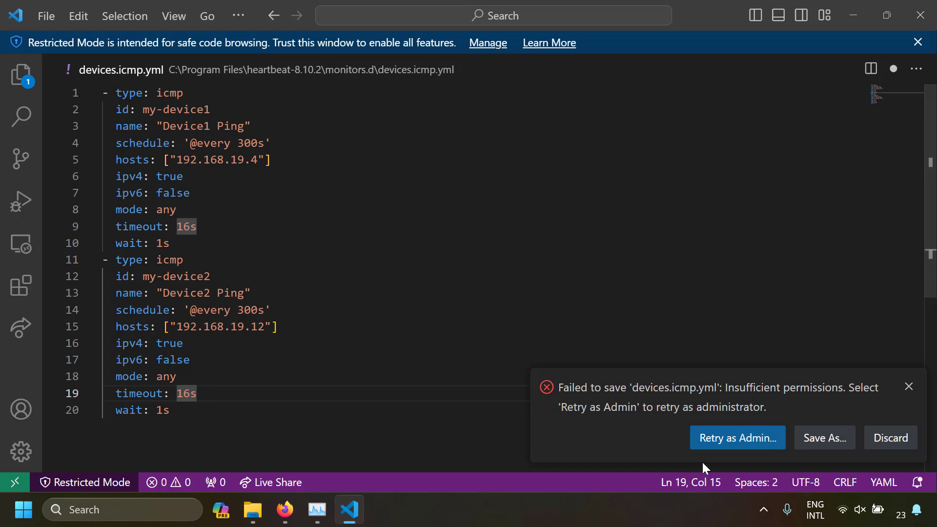
pyautogui.click(727, 440)
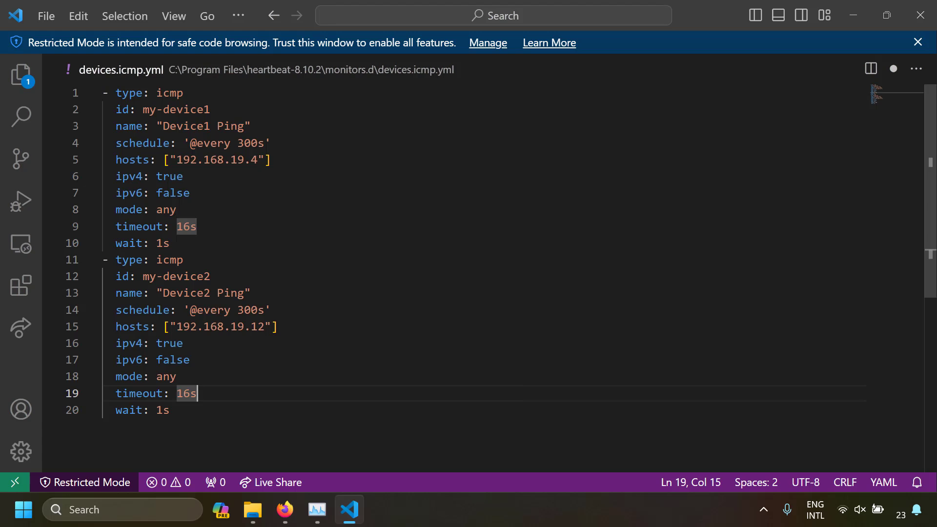
pyautogui.click(332, 359)
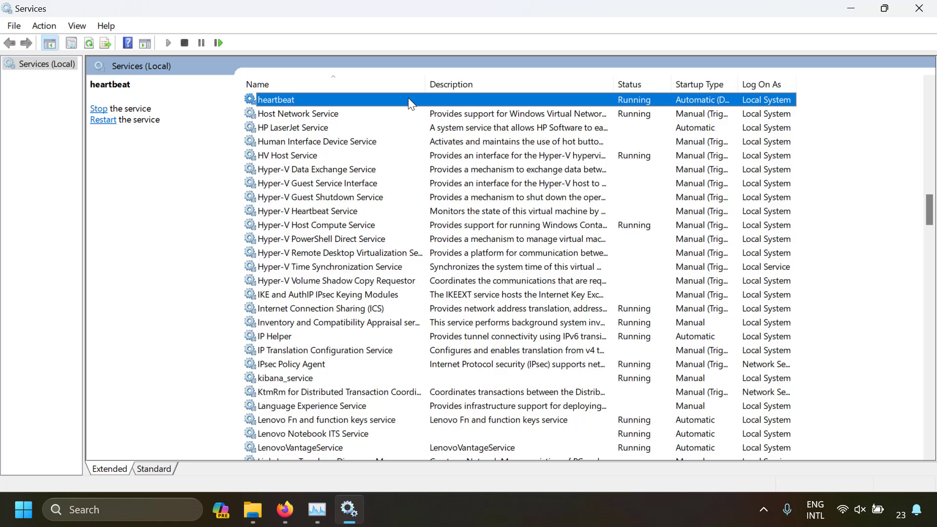
# - Stop and start the heartbeat service in Windows Services, and close the Services window
pyautogui.rightClick(335, 100)
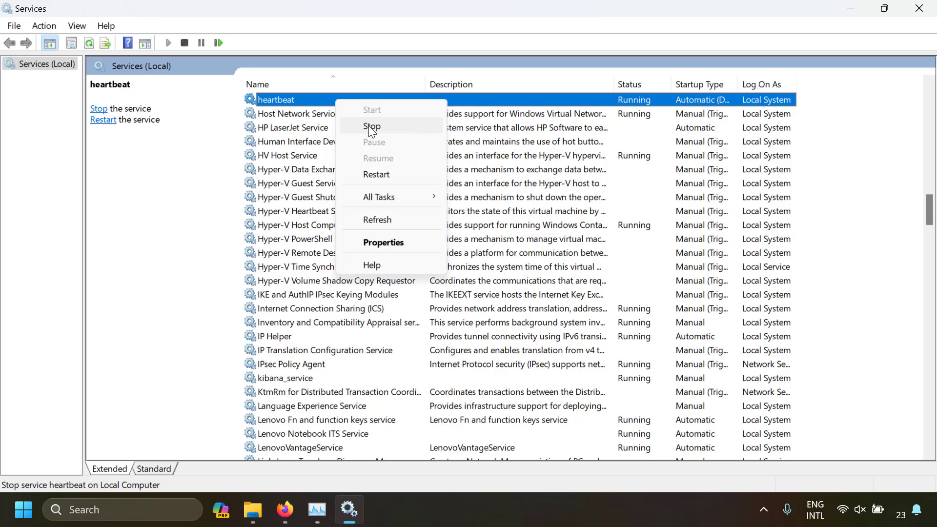
pyautogui.click(368, 125)
pyautogui.rightClick(336, 96)
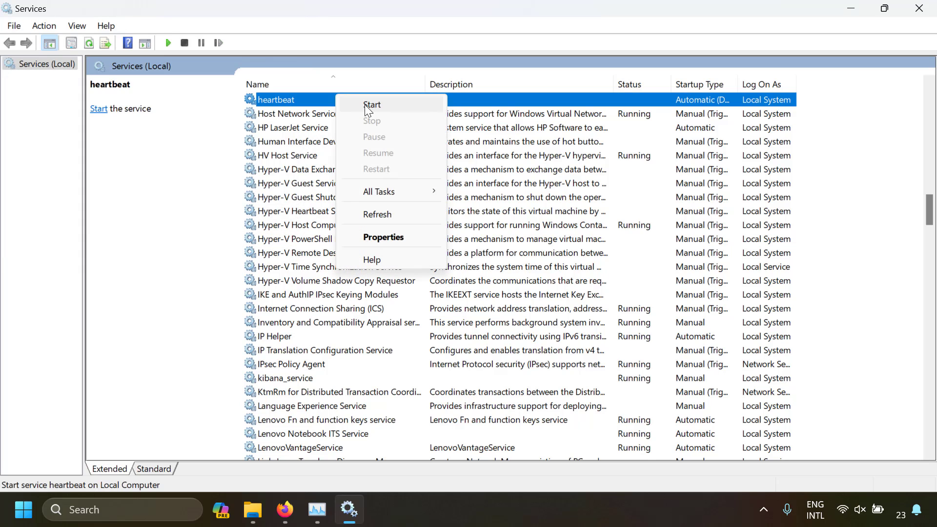
pyautogui.click(365, 103)
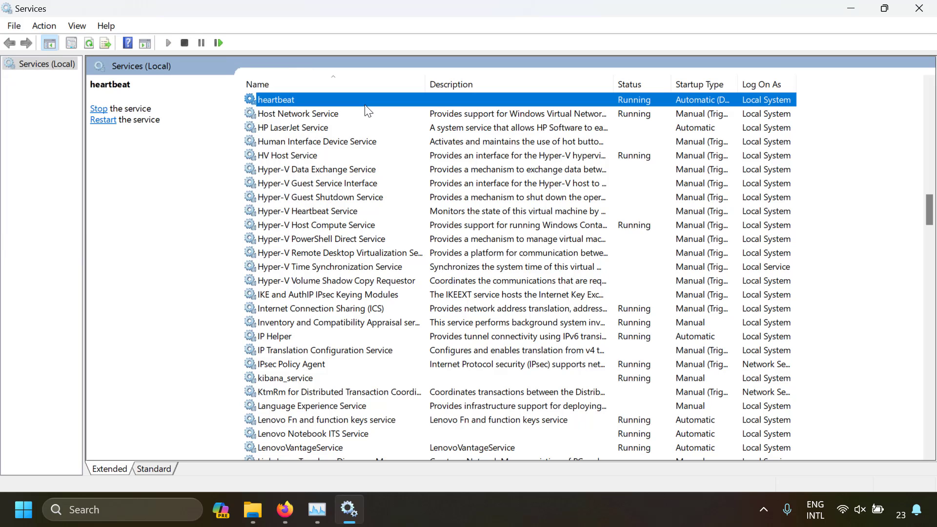
pyautogui.hotkey('alt', 'F4')
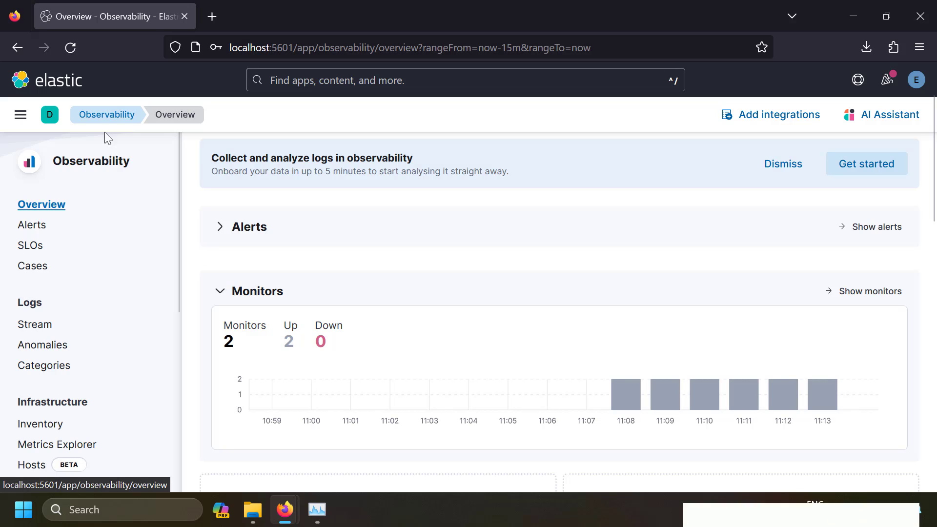
# - Reload the Observability overview in Kibana, check its Monitors section and go to the full Monitors page
pyautogui.click(113, 118)
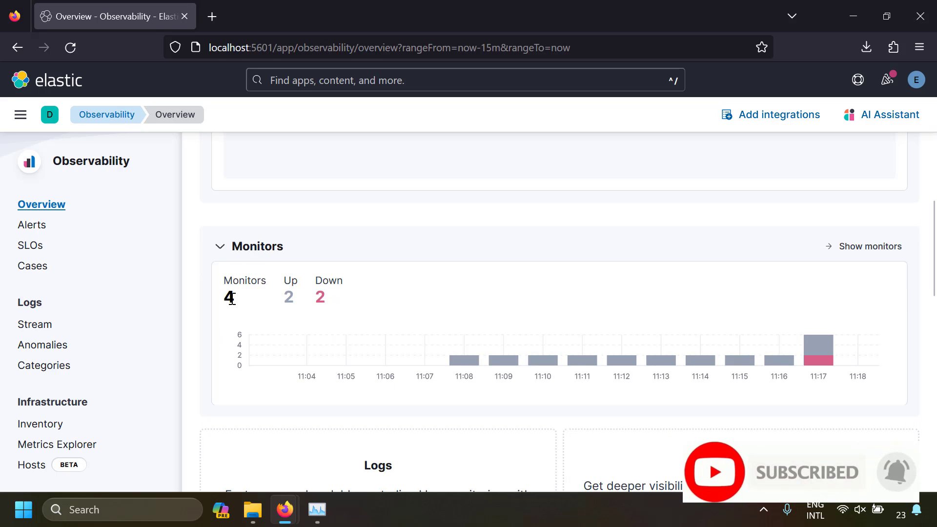
pyautogui.scroll(-8, 315, 308)
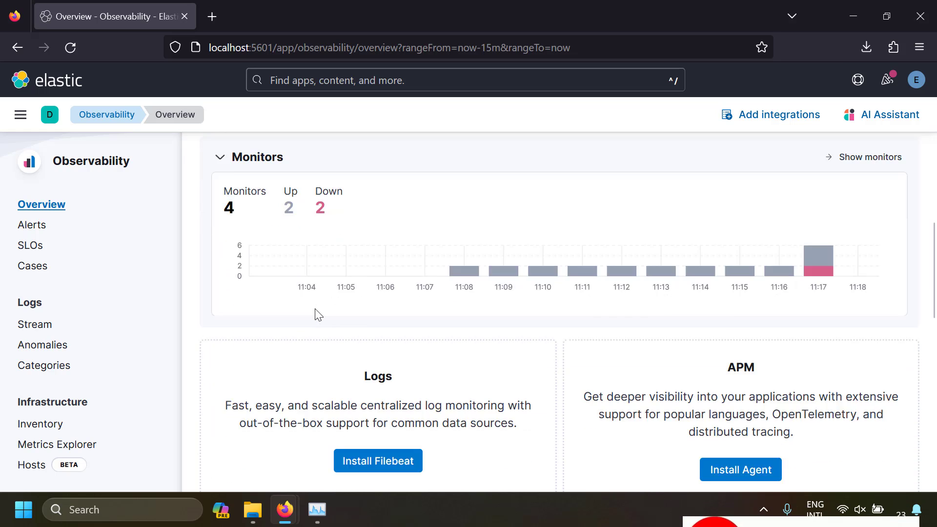
pyautogui.scroll(6, 316, 312)
pyautogui.scroll(2, 318, 315)
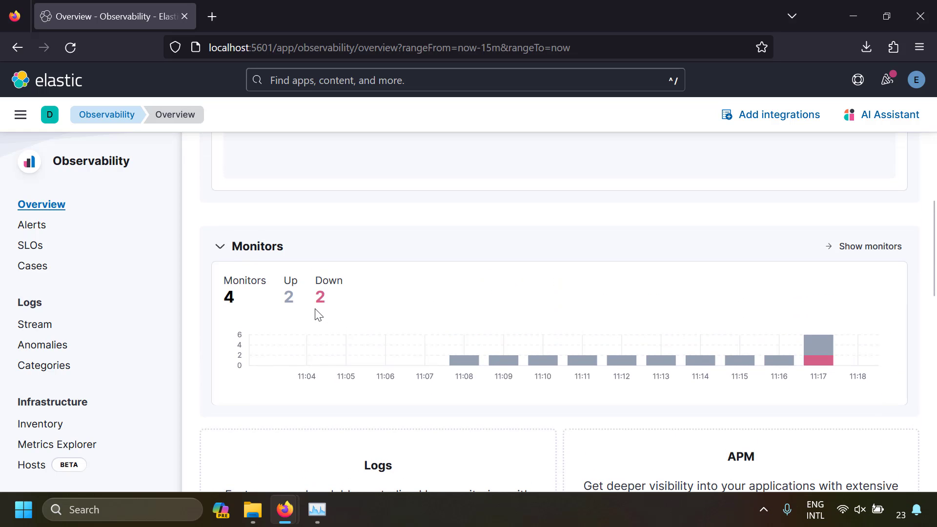
pyautogui.click(864, 246)
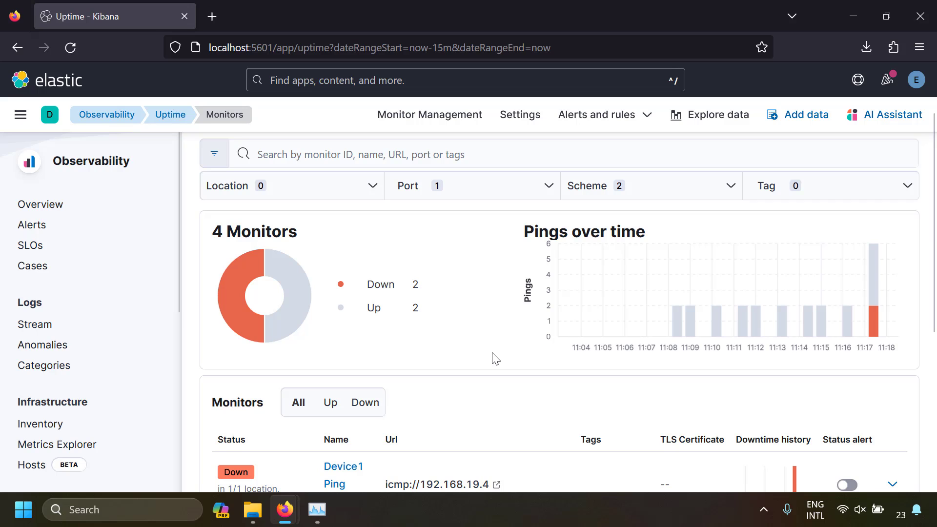
# - Review the status of the listed monitors, the reason for Device1 Ping's status and the pings over time
pyautogui.scroll(-5, 495, 358)
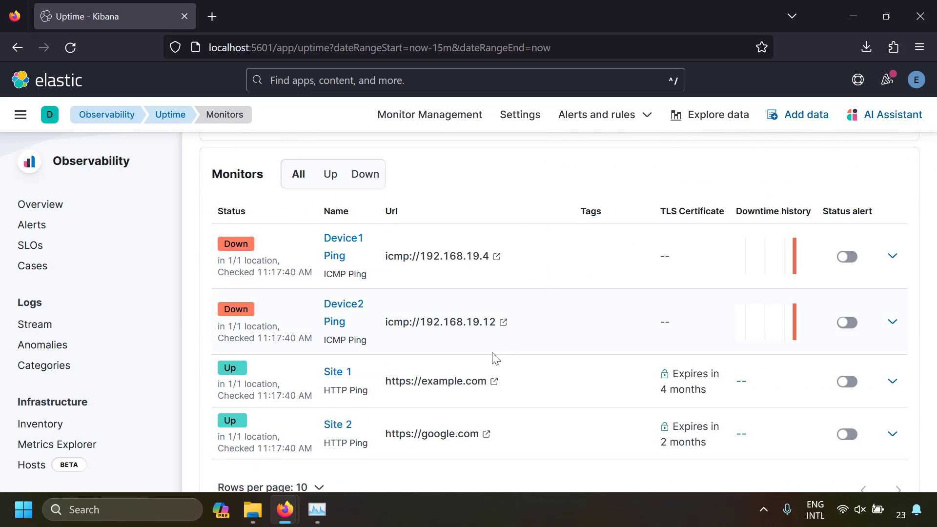
pyautogui.moveTo(225, 248)
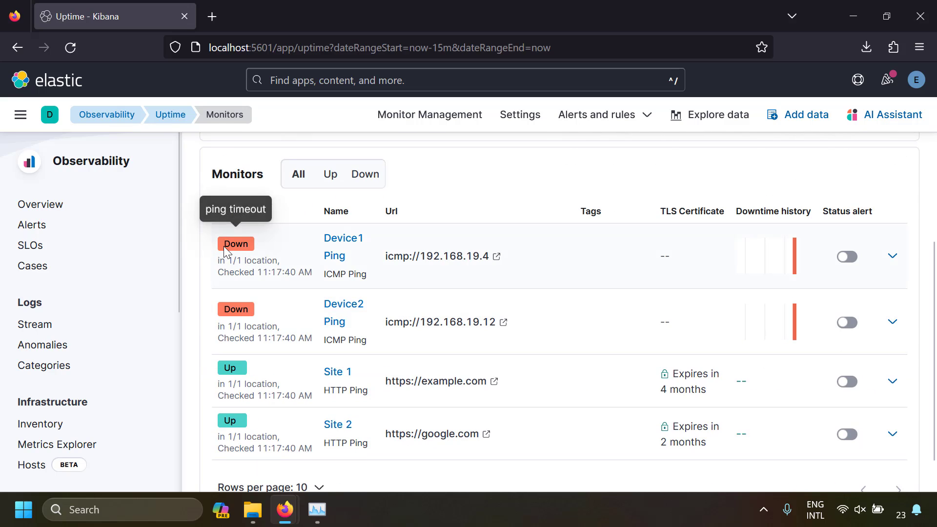
pyautogui.scroll(5, 294, 335)
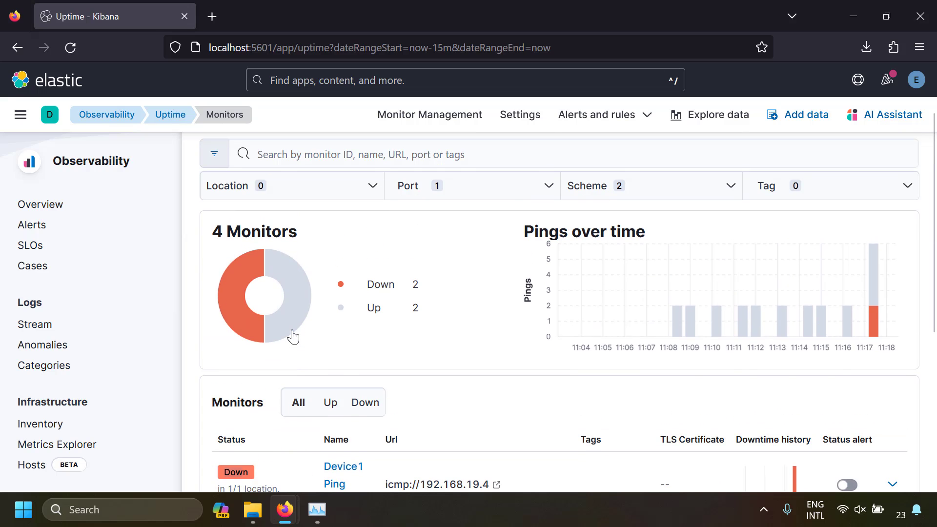
pyautogui.scroll(2, 408, 397)
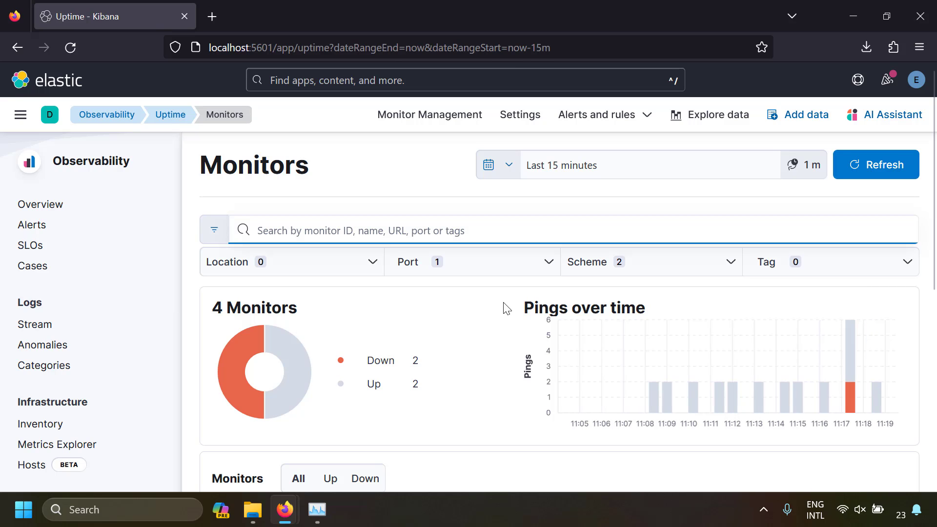
# - Search the monitors for example.com and review the matching entry
pyautogui.write('e')
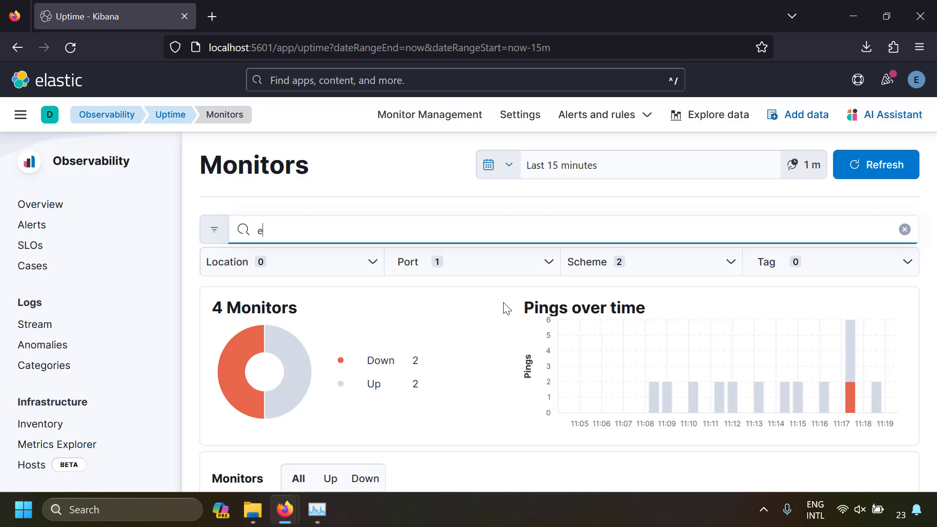
pyautogui.write('xample.com')
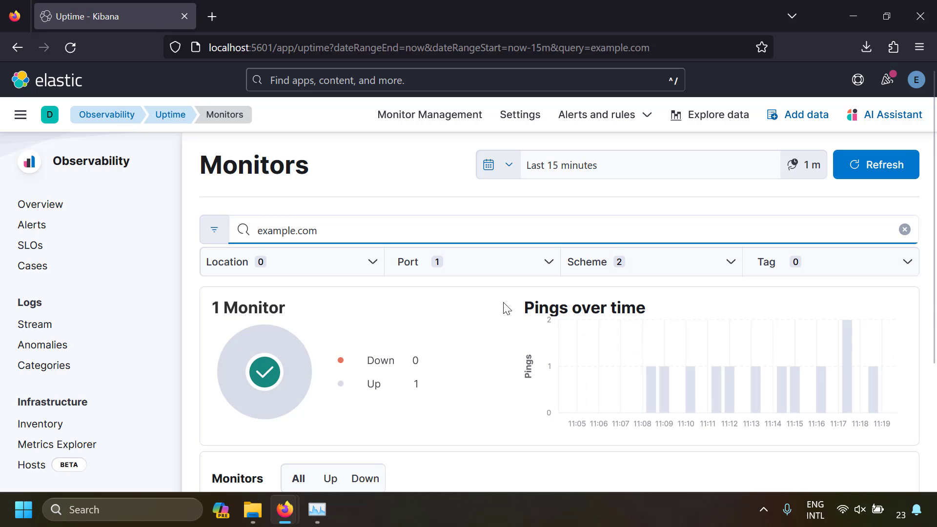
pyautogui.scroll(-3, 449, 385)
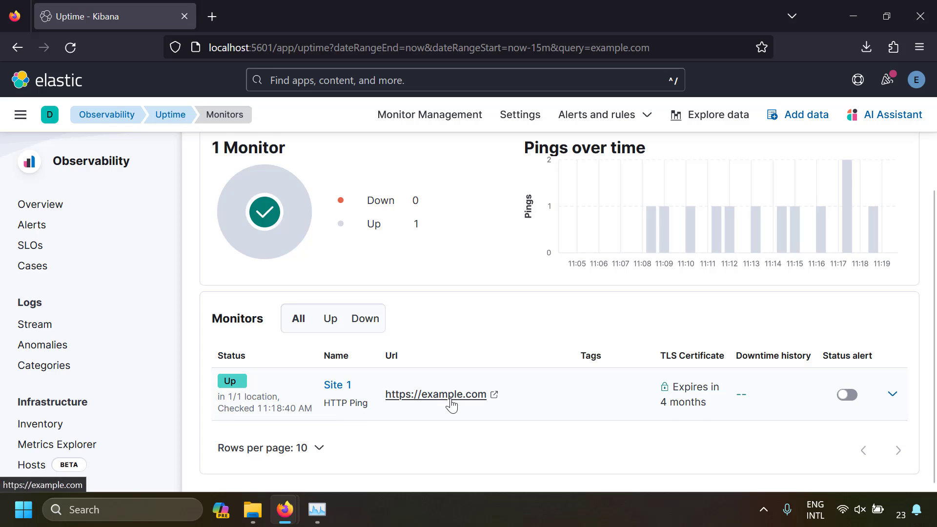
pyautogui.scroll(3, 449, 405)
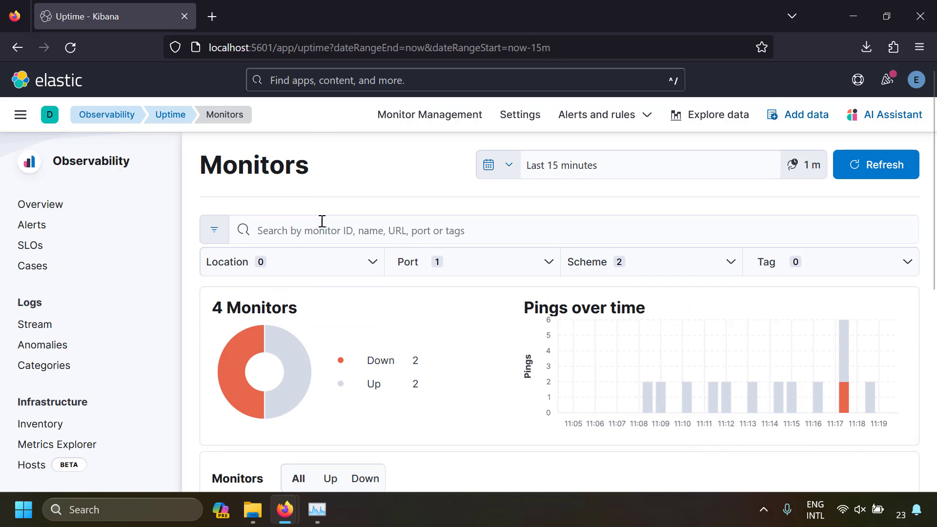
# - Search the monitors for 192.168.19.4 and review the matching entry
pyautogui.click(322, 222)
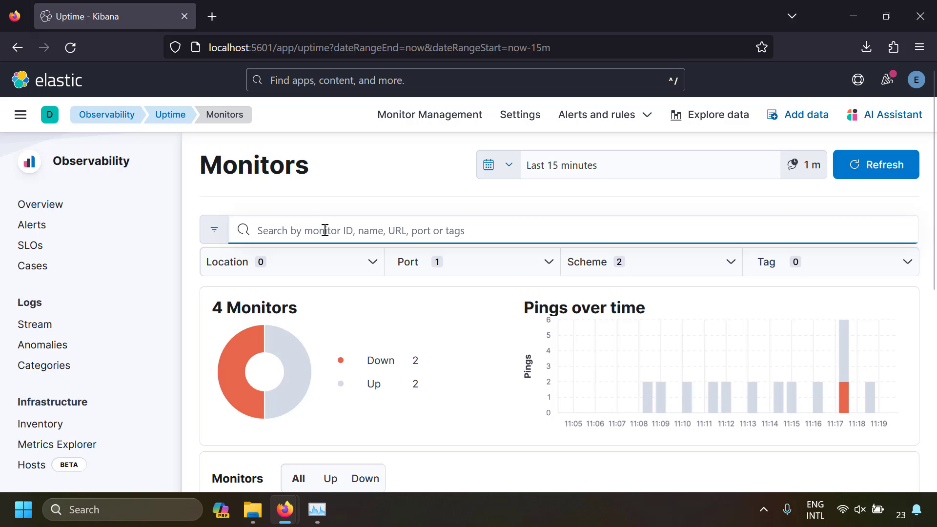
pyautogui.write('192.168.19.4')
pyautogui.scroll(-3, 355, 299)
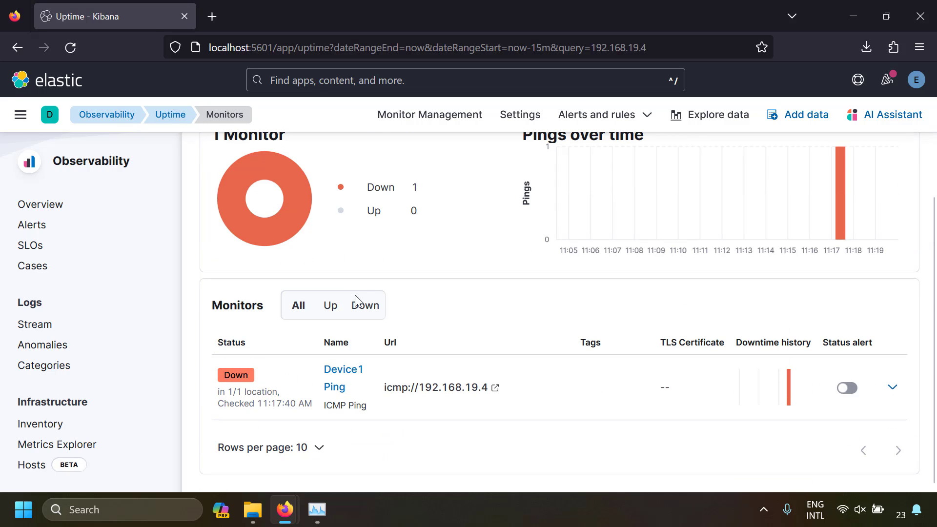
pyautogui.scroll(3, 510, 400)
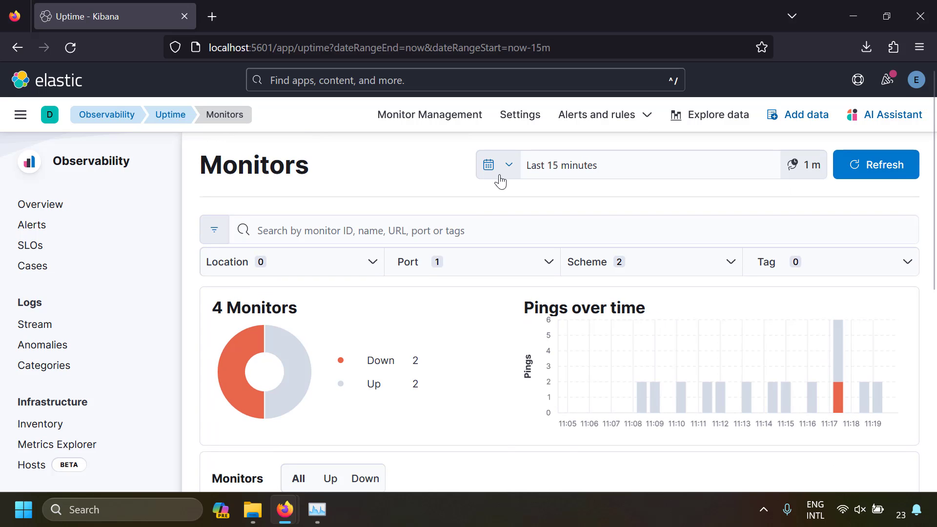
# - Show the monitors for the last 7 days, and return the time range to the last 15 minutes
pyautogui.click(500, 177)
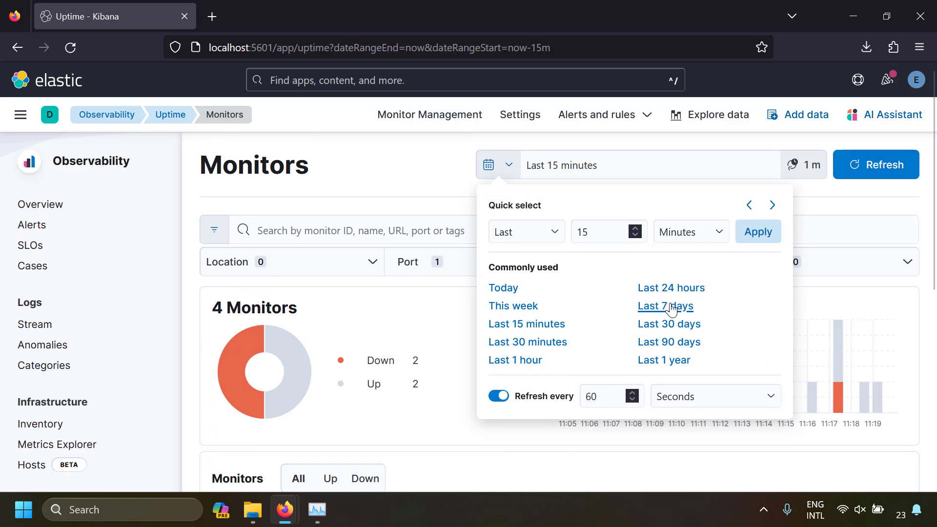
pyautogui.click(672, 306)
pyautogui.click(499, 177)
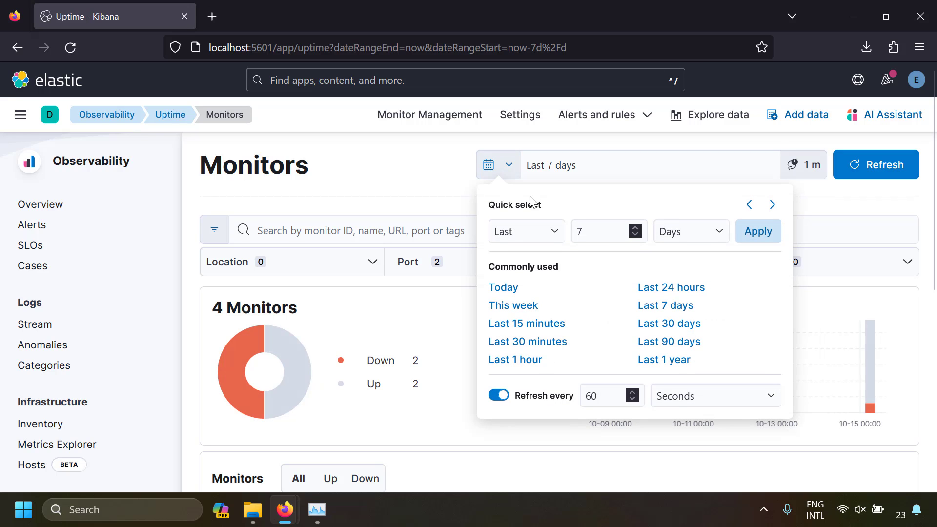
pyautogui.click(540, 330)
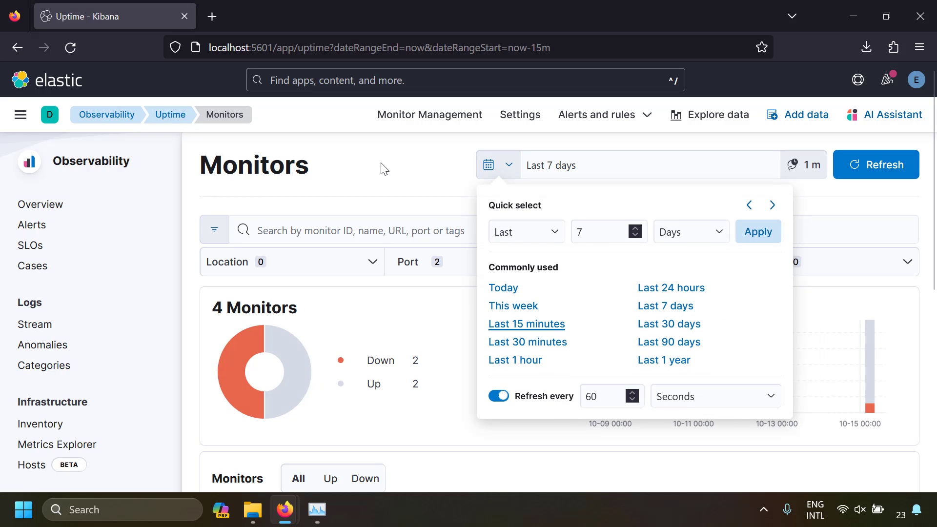
# - Apply an absolute time range from Oct 1, 2023 to Oct 18, 2023 to the monitors, and return to the last 15 minutes
pyautogui.click(569, 177)
pyautogui.click(566, 198)
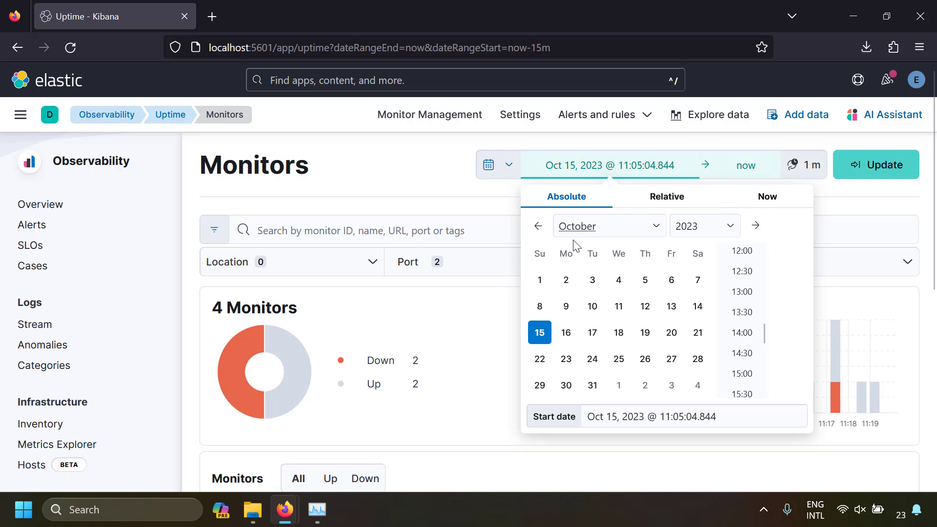
pyautogui.click(540, 280)
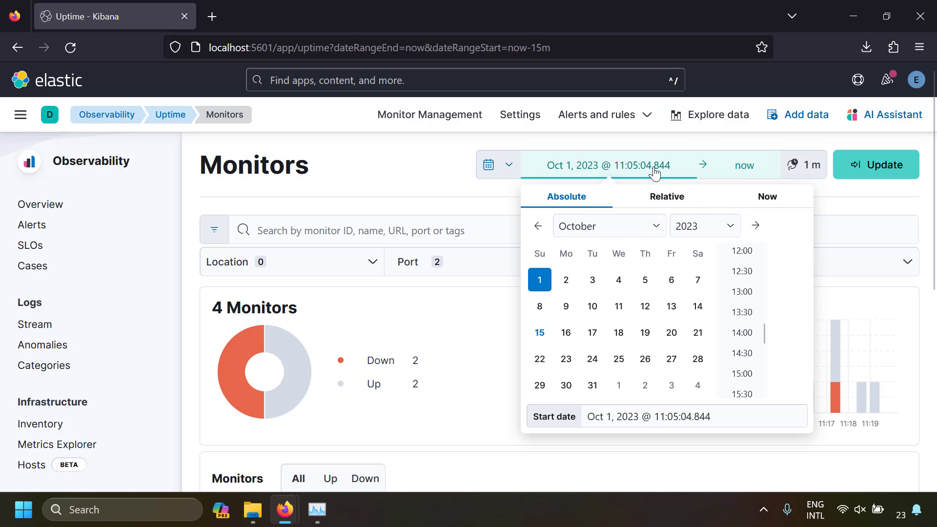
pyautogui.click(741, 166)
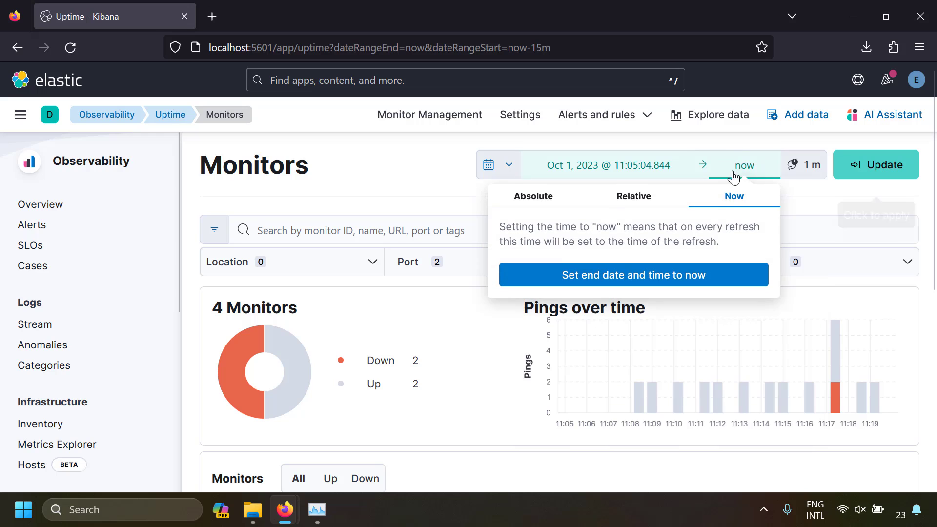
pyautogui.click(547, 197)
pyautogui.click(585, 329)
pyautogui.click(397, 167)
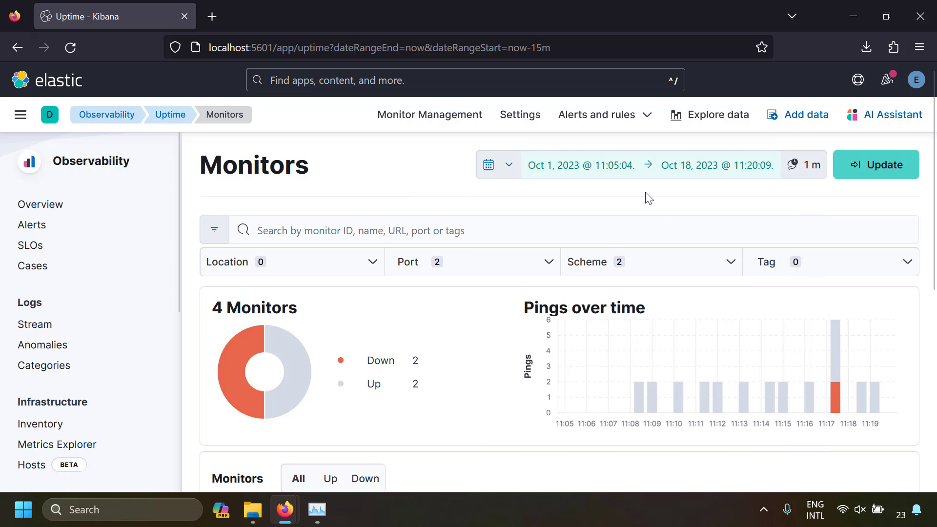
pyautogui.click(875, 163)
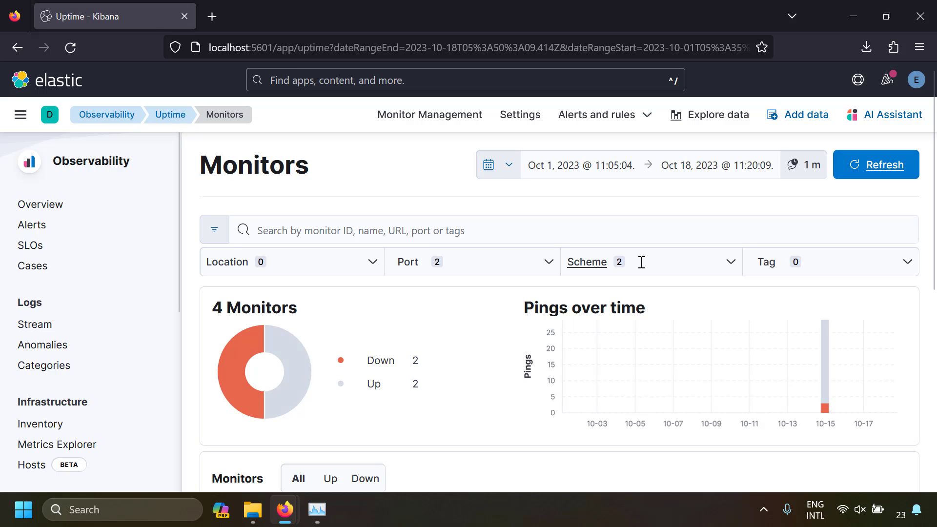
pyautogui.click(508, 165)
pyautogui.click(498, 326)
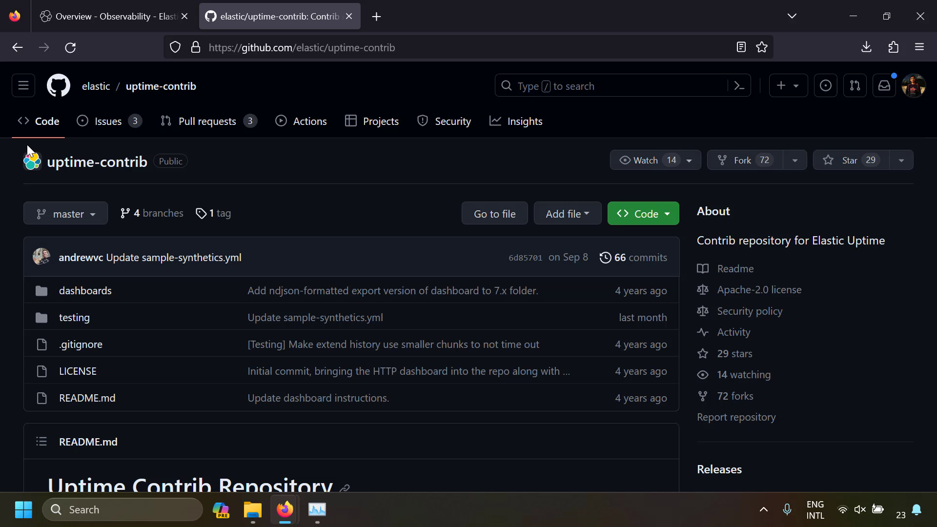
# - Open the dashboards/7.x folder of the elastic/uptime-contrib repository on GitHub to find the HTTP dashboard file
pyautogui.click(99, 294)
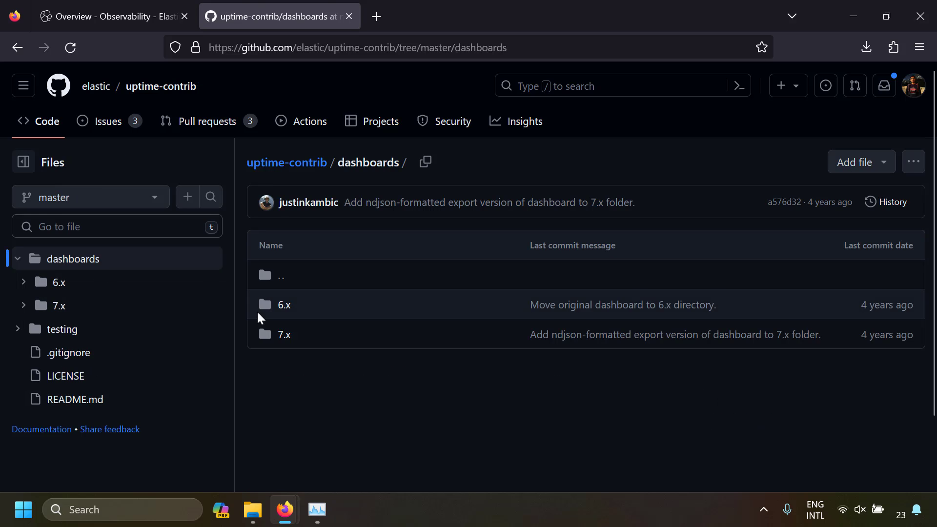
pyautogui.click(282, 336)
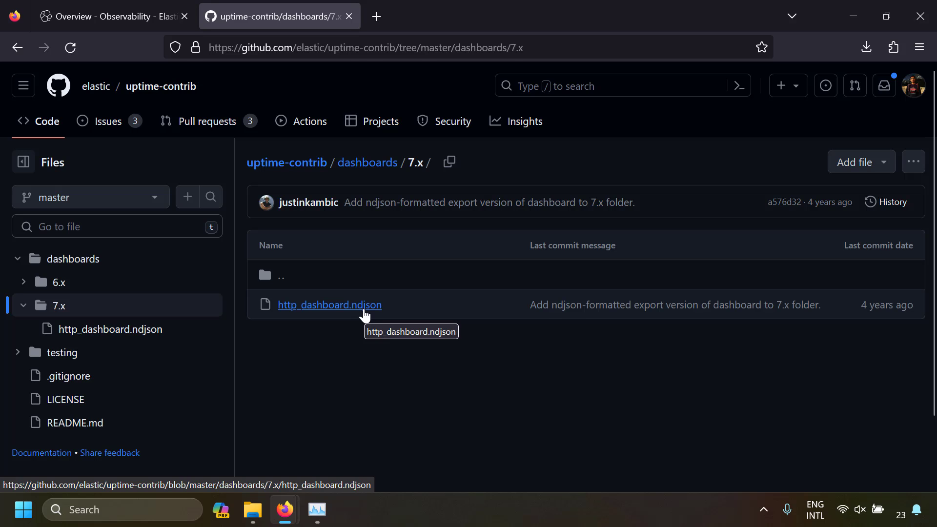
# - Return to Kibana, search for saved objects and open the Kibana Saved Objects page
pyautogui.click(116, 17)
pyautogui.click(319, 87)
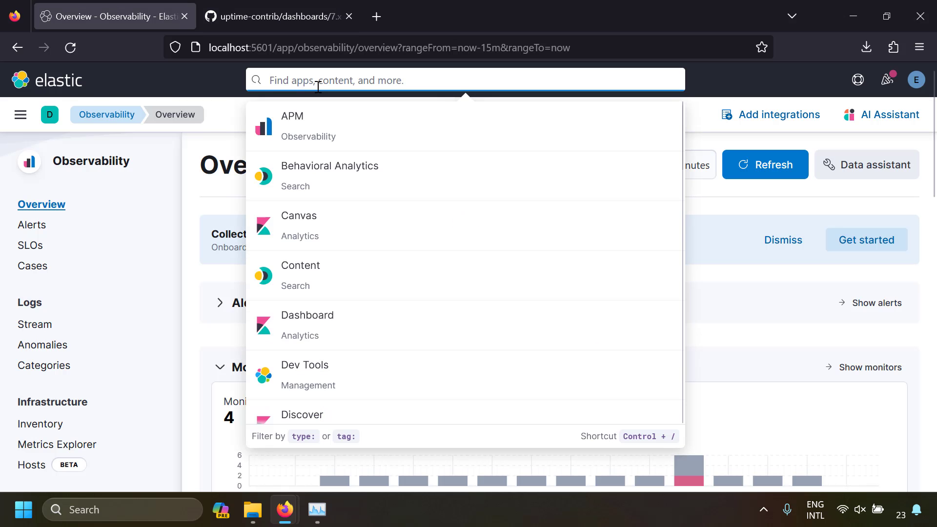
pyautogui.write('saved ')
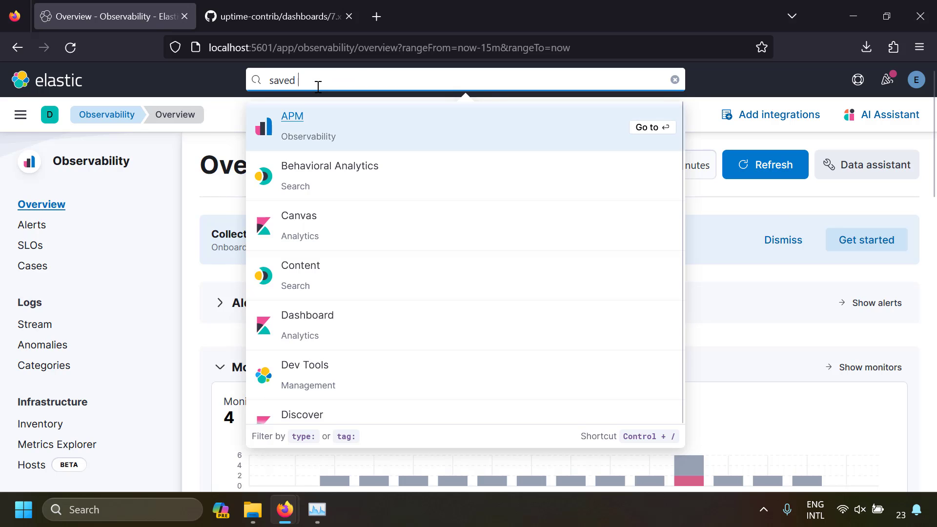
pyautogui.write('objects')
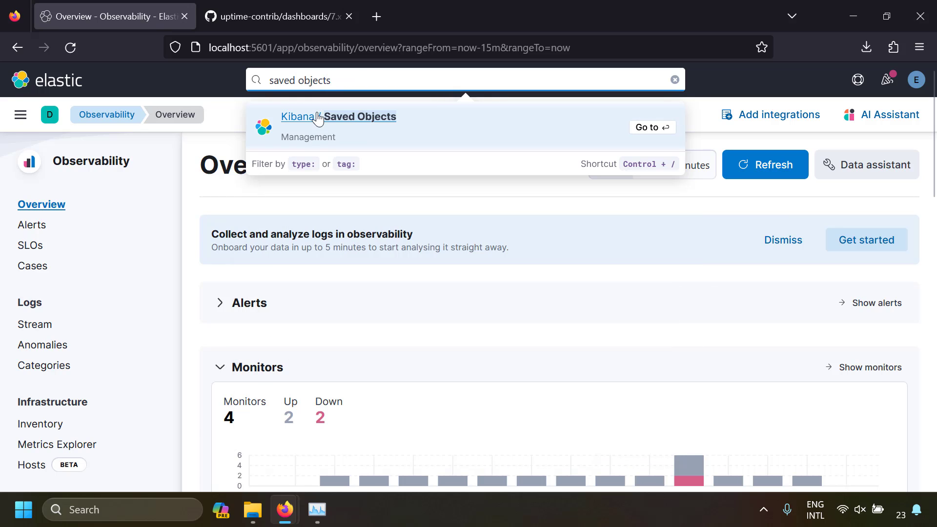
pyautogui.click(374, 126)
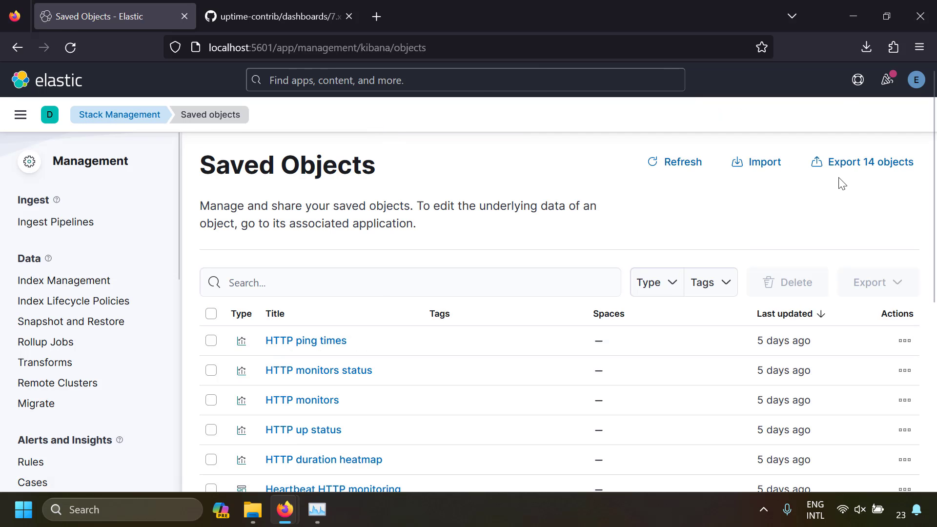
# - Check the form for importing saved objects and review the listed objects alongside the 7.x dashboard folder on GitHub
pyautogui.click(759, 165)
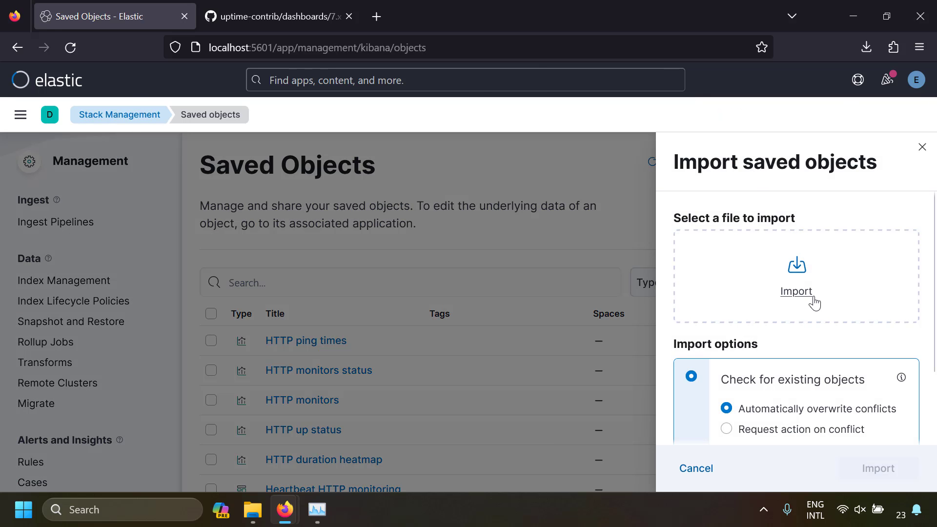
pyautogui.click(812, 303)
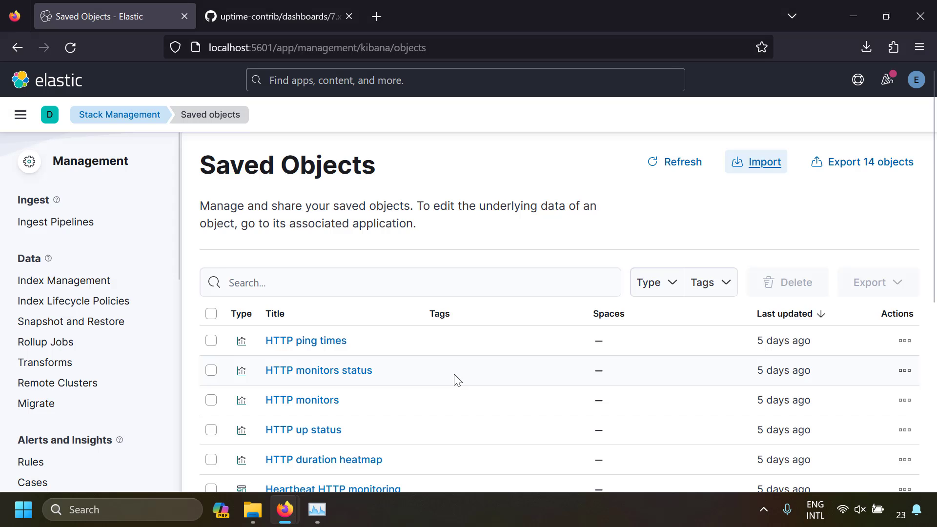
pyautogui.scroll(-3, 457, 379)
pyautogui.scroll(-2, 456, 379)
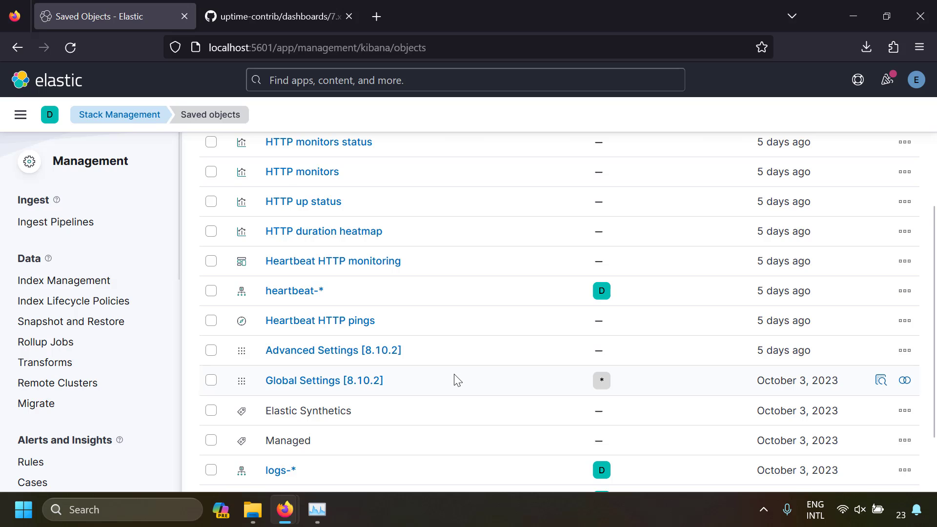
pyautogui.scroll(-2, 457, 379)
pyautogui.scroll(3, 457, 379)
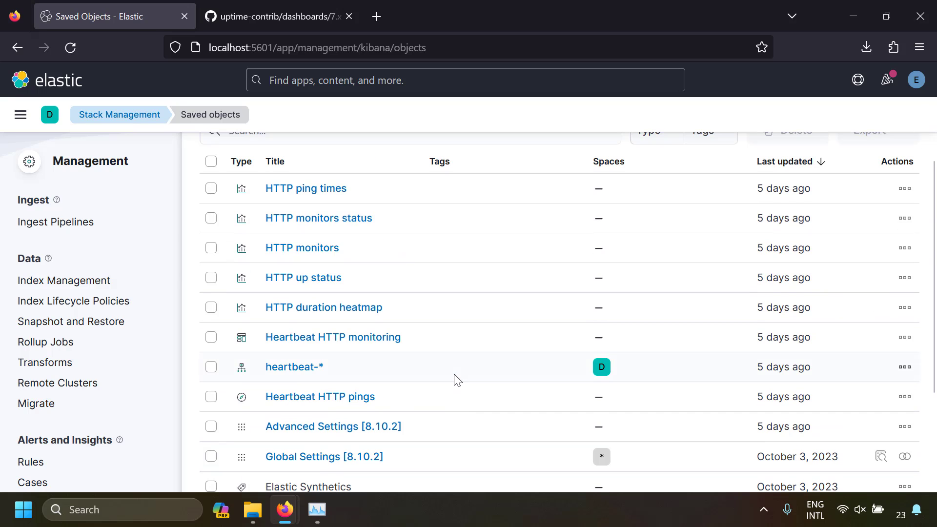
pyautogui.hotkey('ctrl', 'Tab')
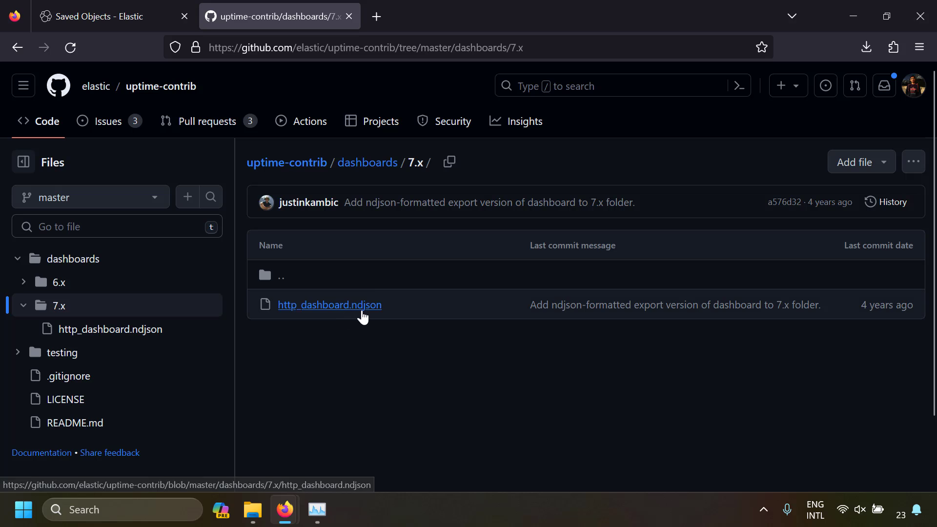
pyautogui.hotkey('ctrl', 'Tab')
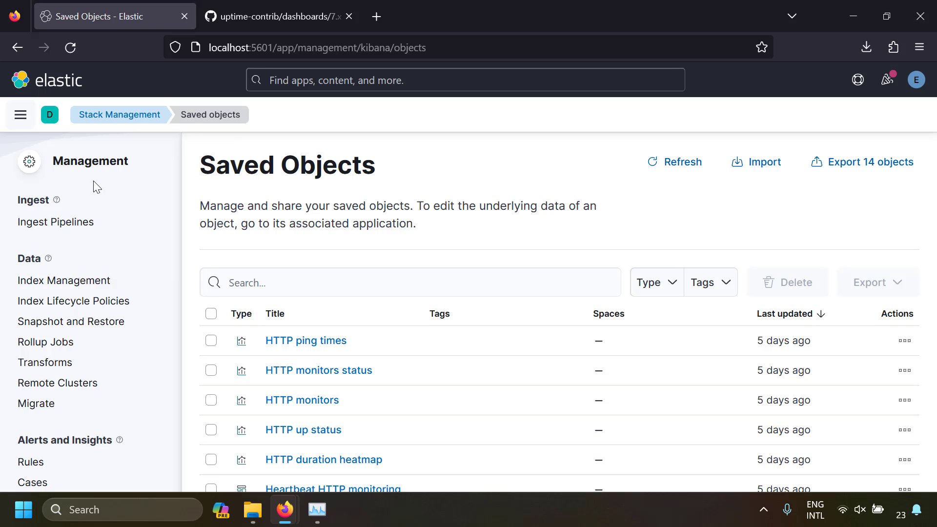
# - Go to Discover and select the heartbeat-* data view
pyautogui.click(20, 116)
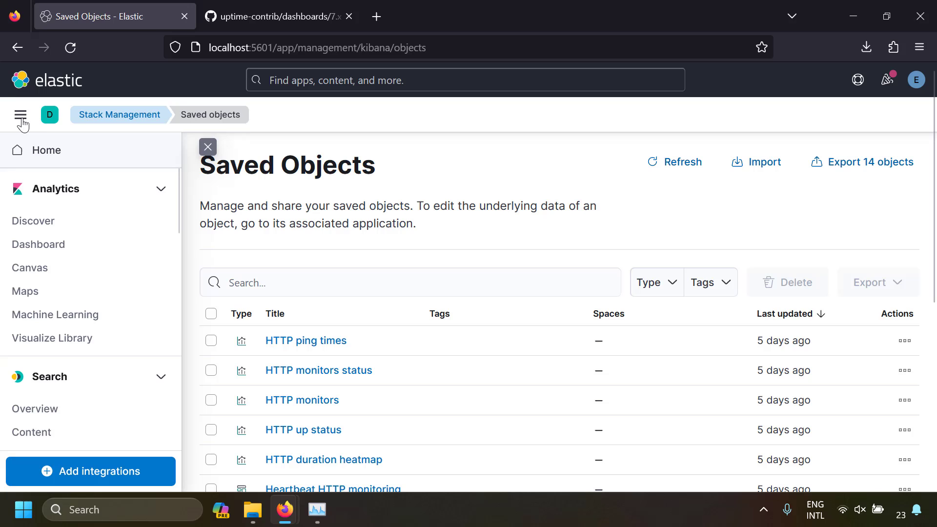
pyautogui.click(43, 223)
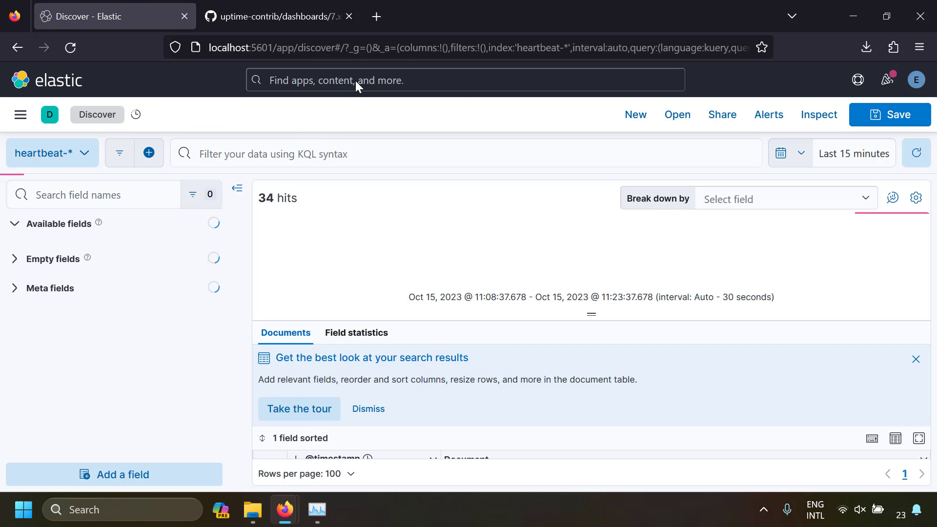
pyautogui.click(356, 80)
pyautogui.write('dis')
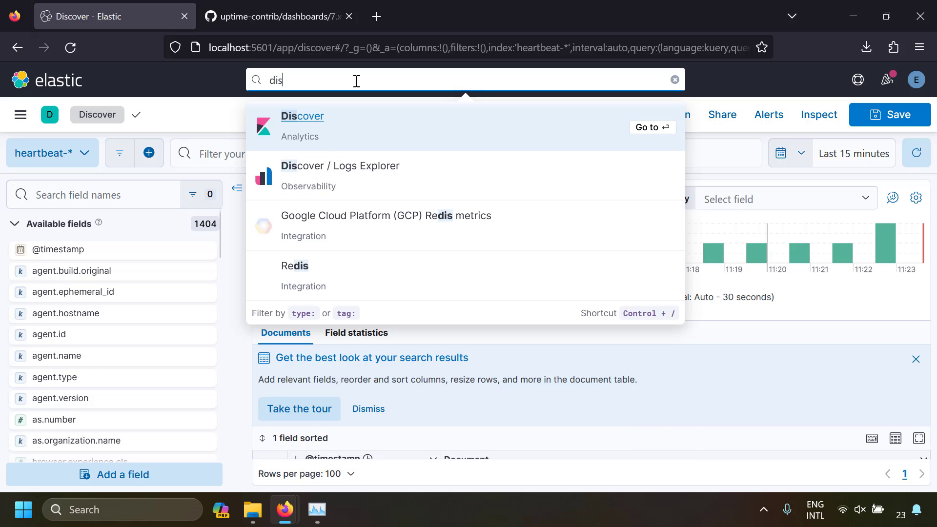
pyautogui.write('cover')
pyautogui.click(321, 122)
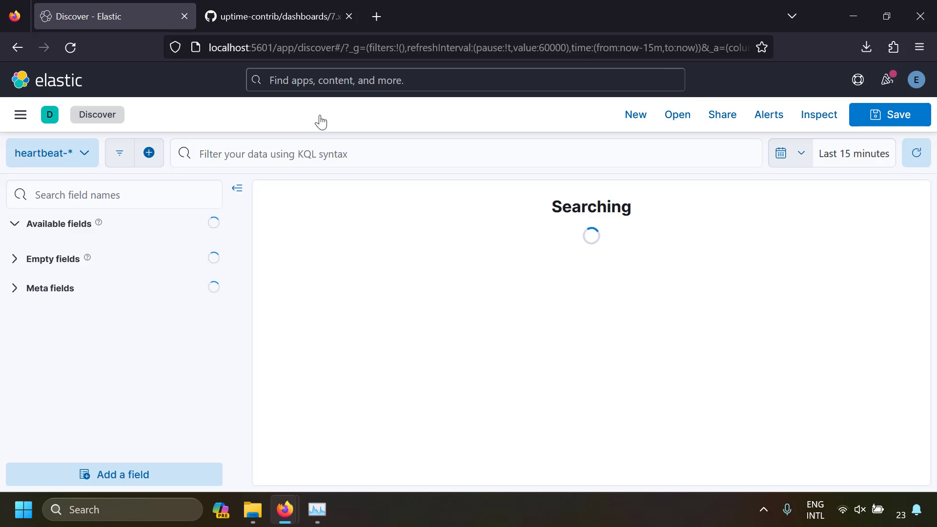
pyautogui.click(78, 156)
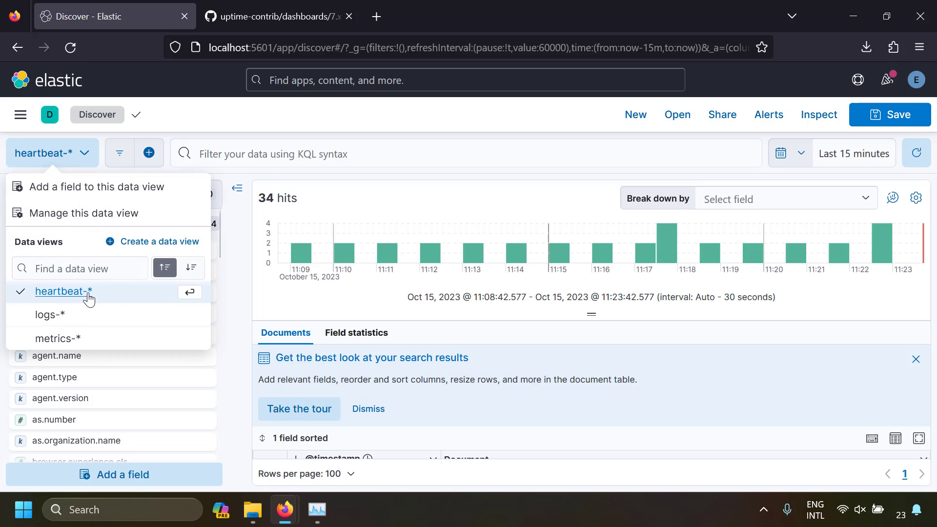
pyautogui.click(108, 298)
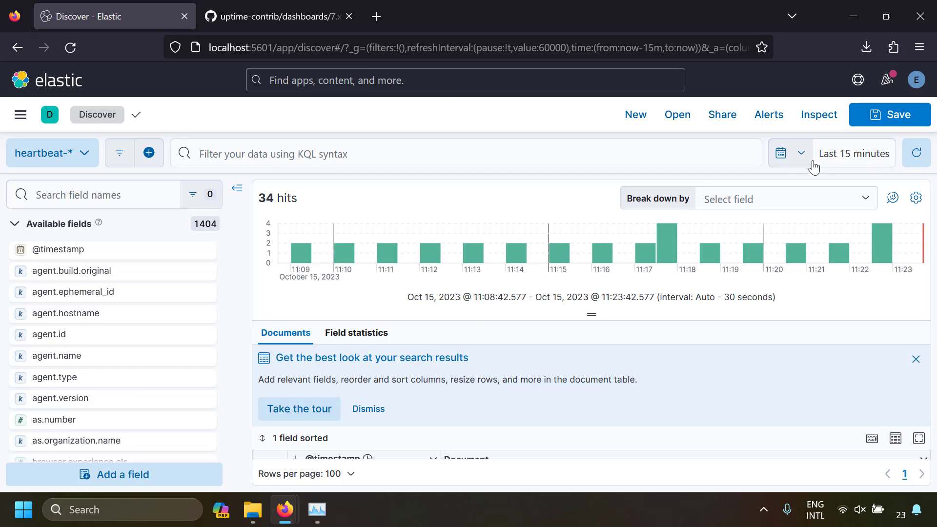
# - Set the Discover time range to the last 1 hour and look through the heartbeat documents
pyautogui.click(800, 155)
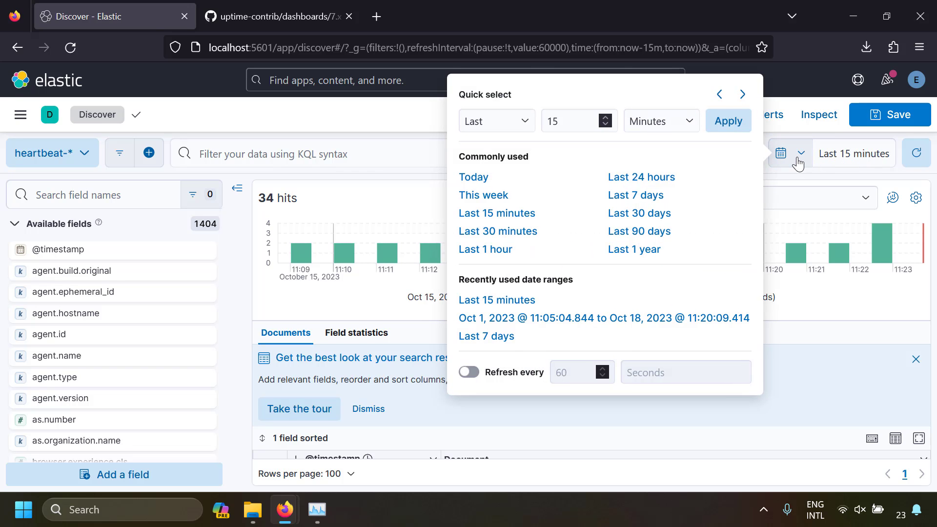
pyautogui.click(495, 250)
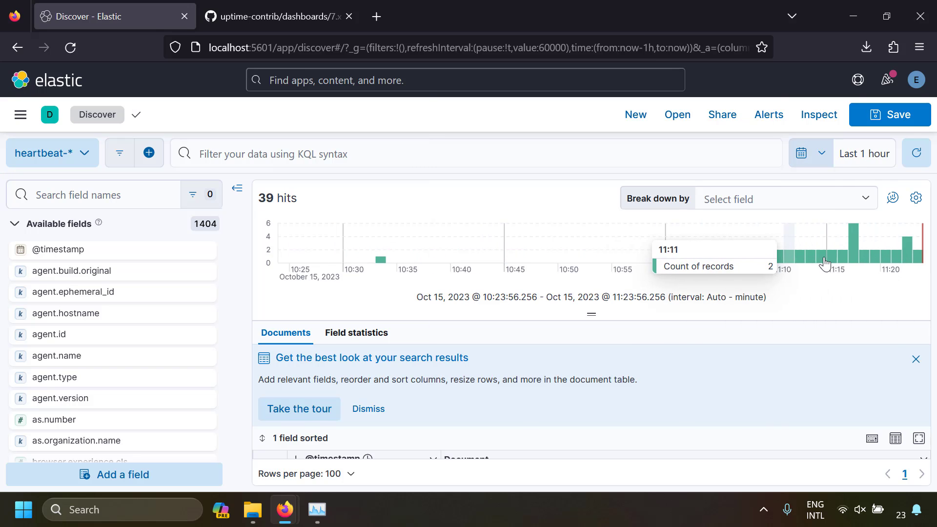
pyautogui.scroll(-5, 380, 424)
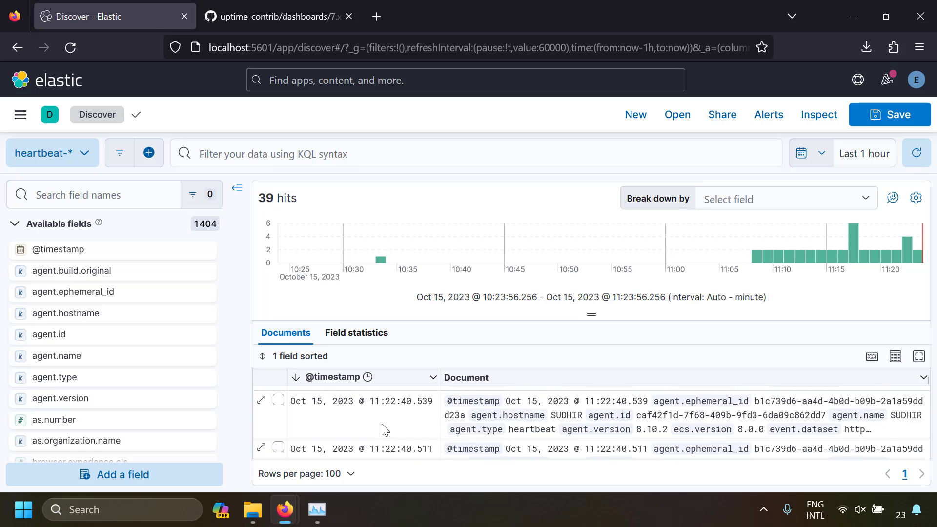
pyautogui.scroll(5, 379, 424)
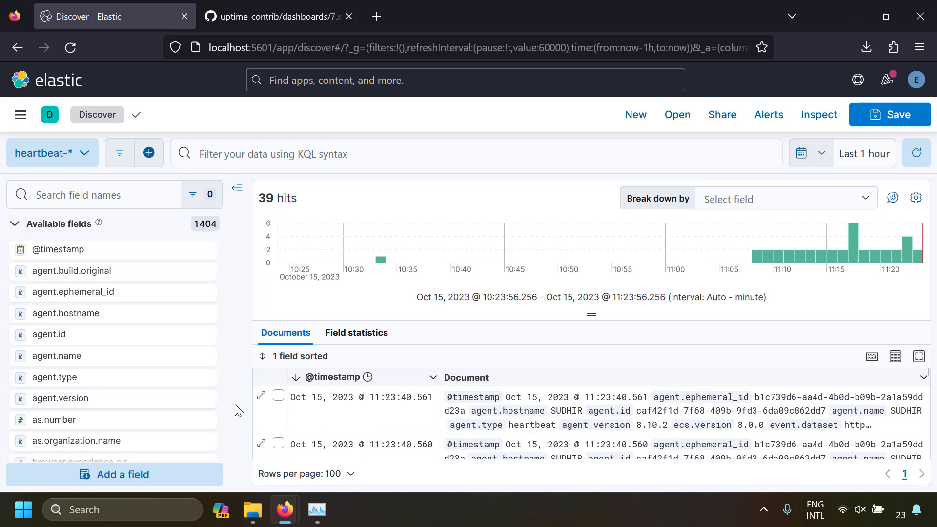
# - Expand the newest heartbeat document in the list and view it as JSON
pyautogui.hotkey('ctrl', '-')
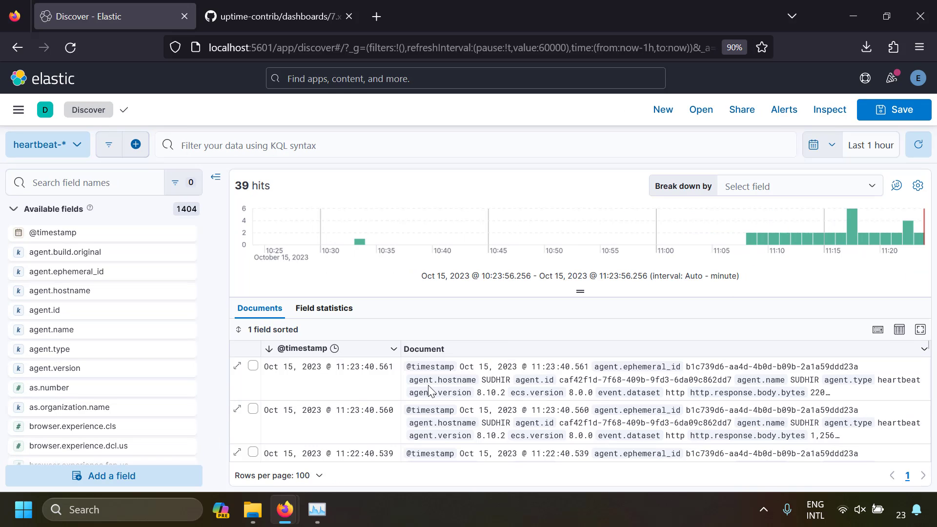
pyautogui.scroll(-5, 483, 390)
pyautogui.scroll(5, 484, 390)
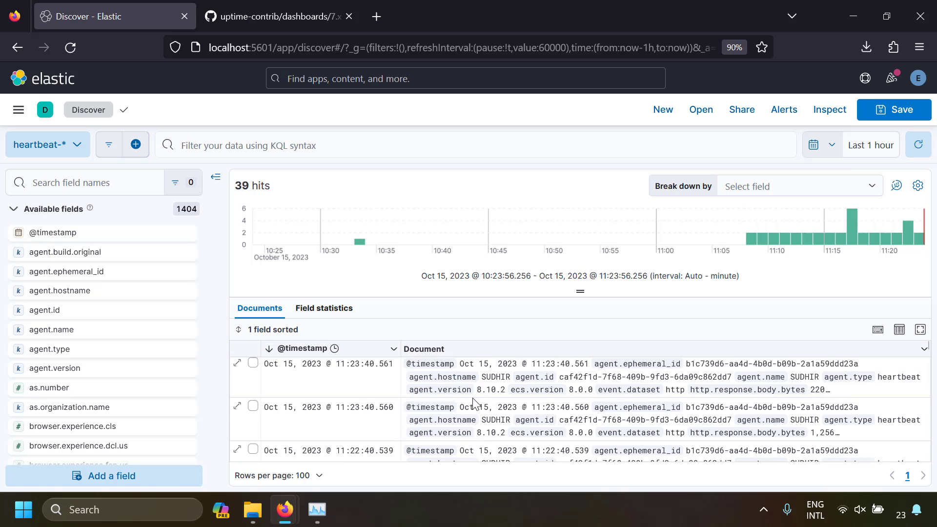
pyautogui.click(238, 365)
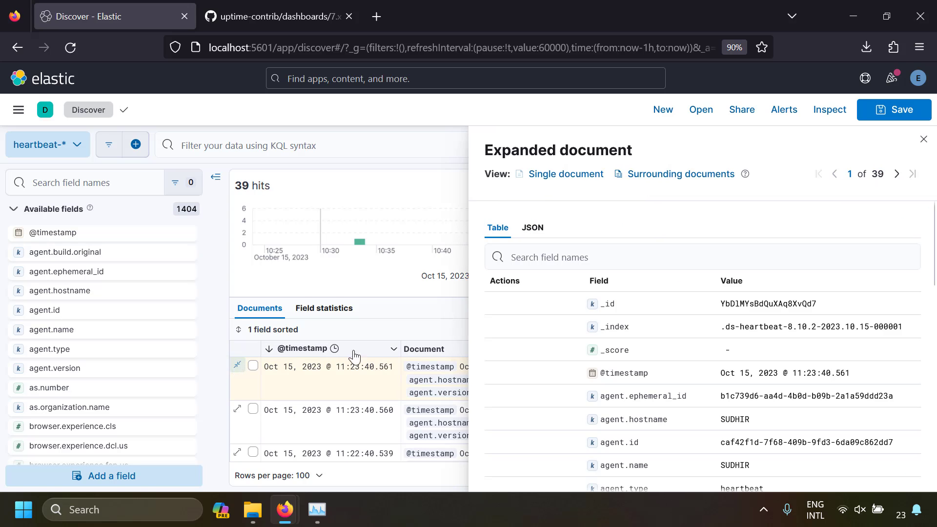
pyautogui.click(533, 227)
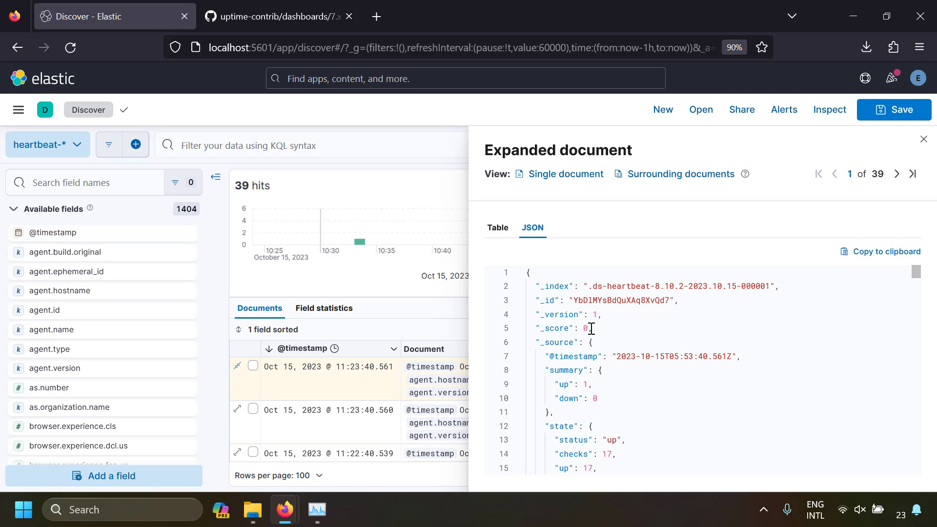
# - Read through the document's JSON, switch it to the table view and search its fields for "summa"
pyautogui.scroll(-10, 592, 328)
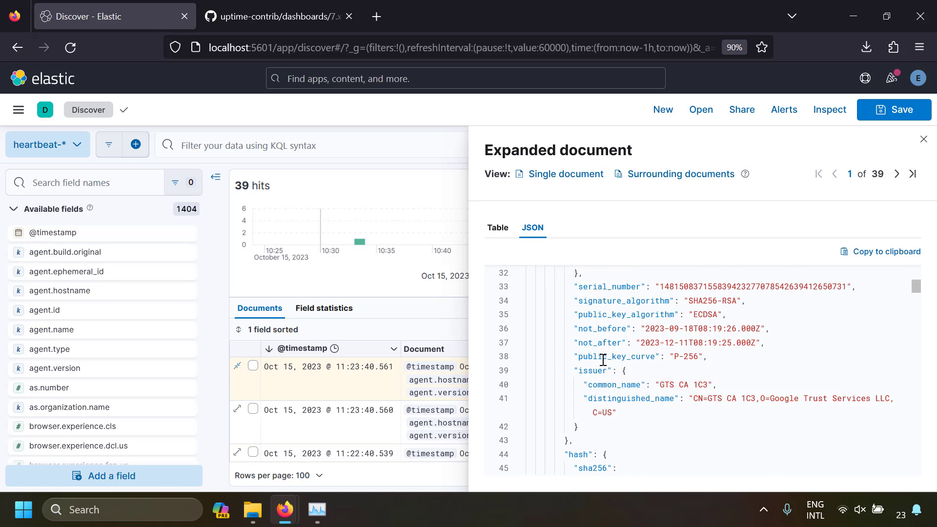
pyautogui.scroll(-8, 605, 364)
pyautogui.click(498, 227)
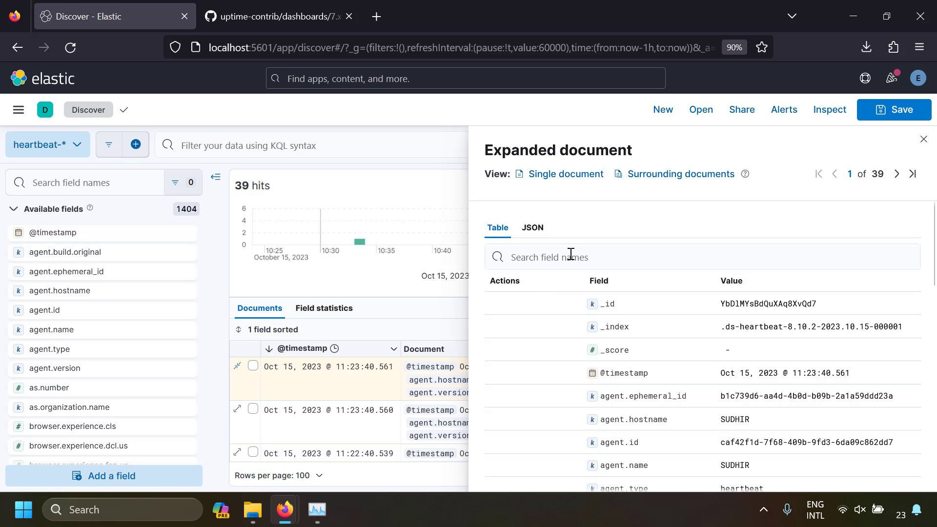
pyautogui.click(571, 255)
pyautogui.write('summa')
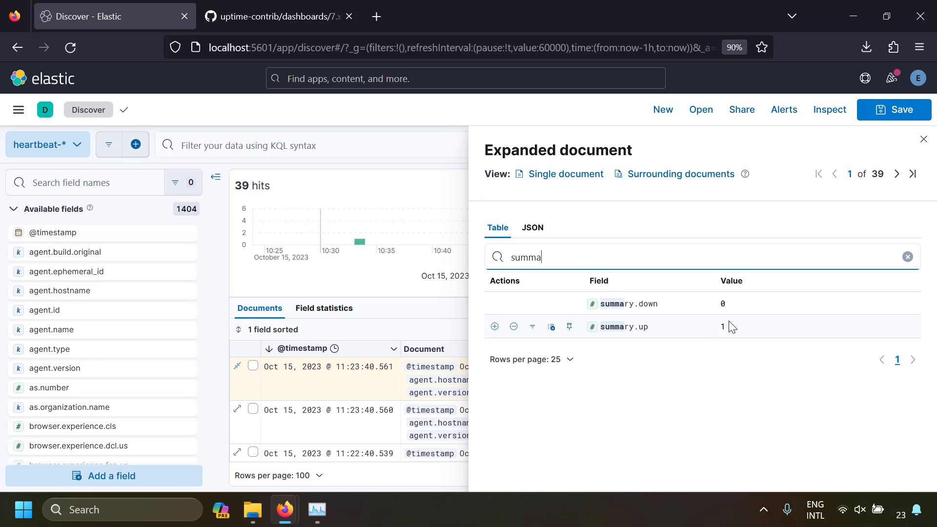
# - Look up the expanded document's "monitor" fields and its "url" fields, and clear the field search
pyautogui.doubleClick(535, 260)
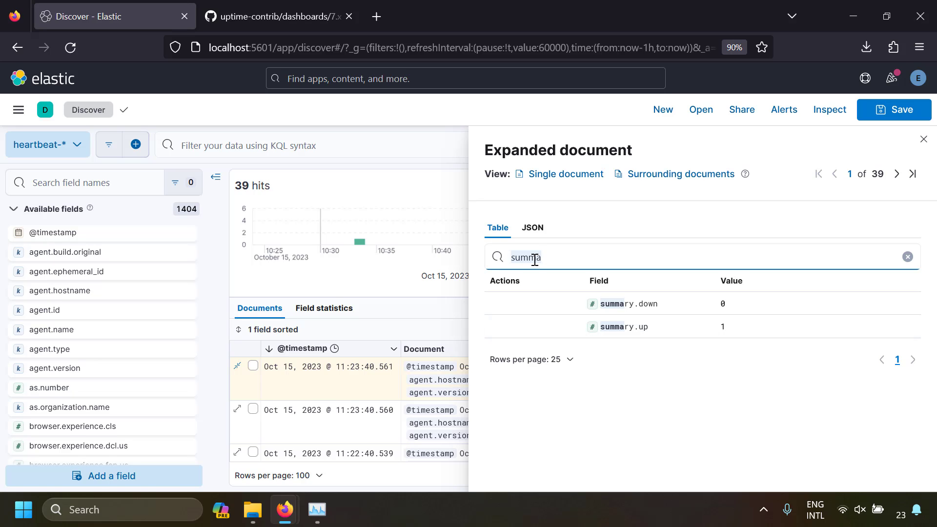
pyautogui.write('mo')
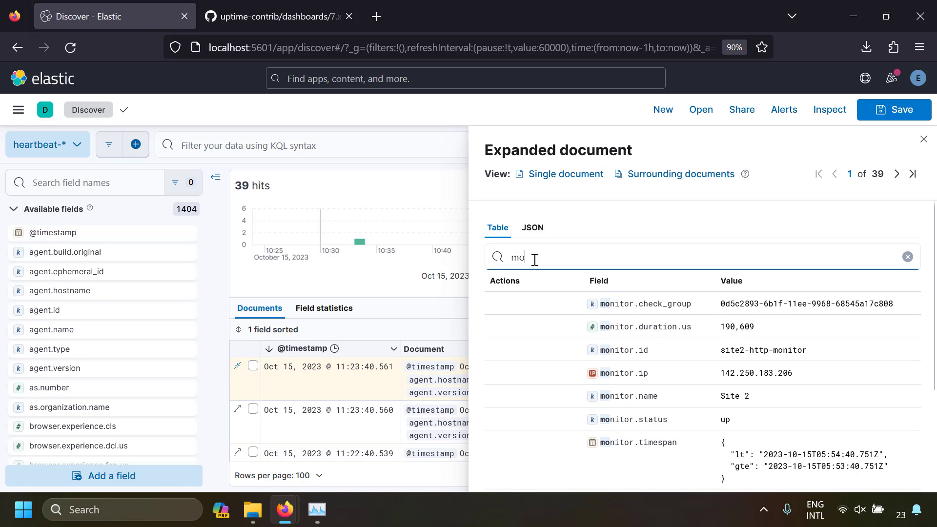
pyautogui.write('nitor')
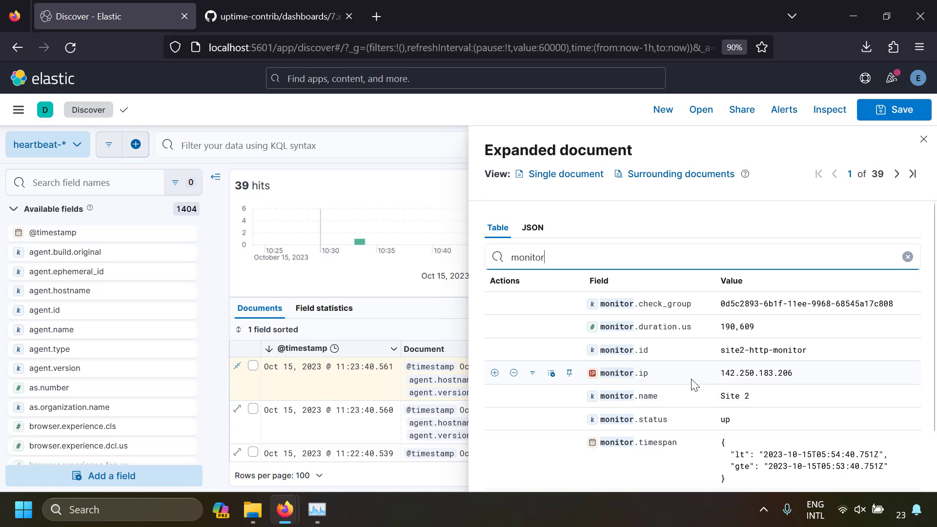
pyautogui.doubleClick(545, 257)
pyautogui.write('url')
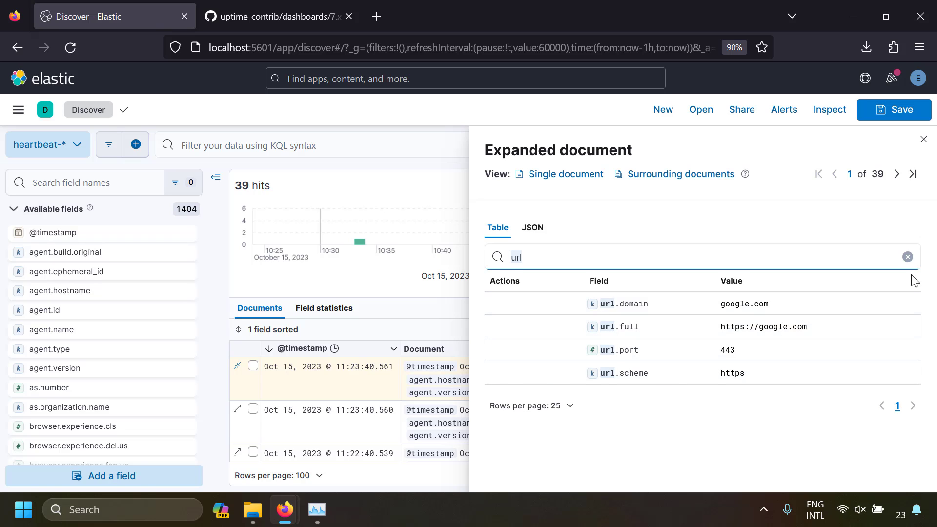
pyautogui.click(908, 256)
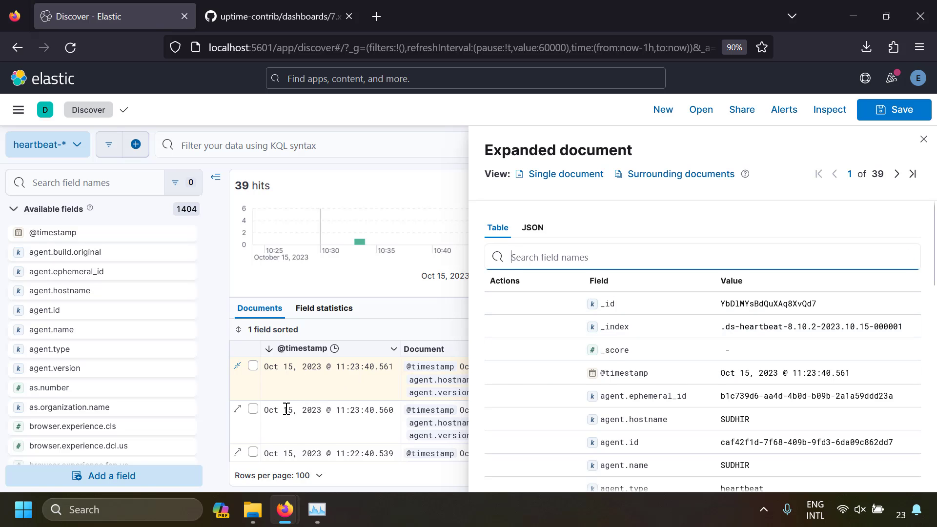
# - Expand the second heartbeat document, look through its field table and close the document view
pyautogui.click(238, 411)
pyautogui.scroll(-10, 676, 348)
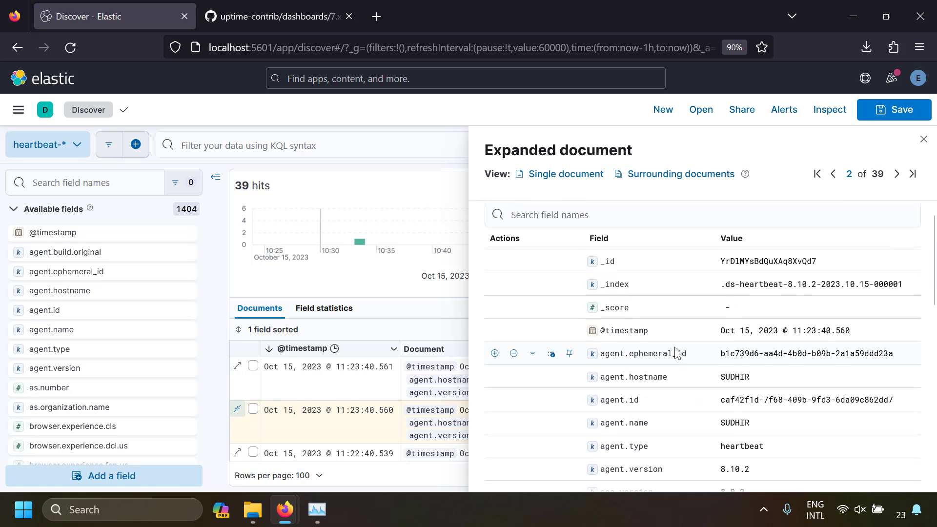
pyautogui.scroll(-2, 675, 348)
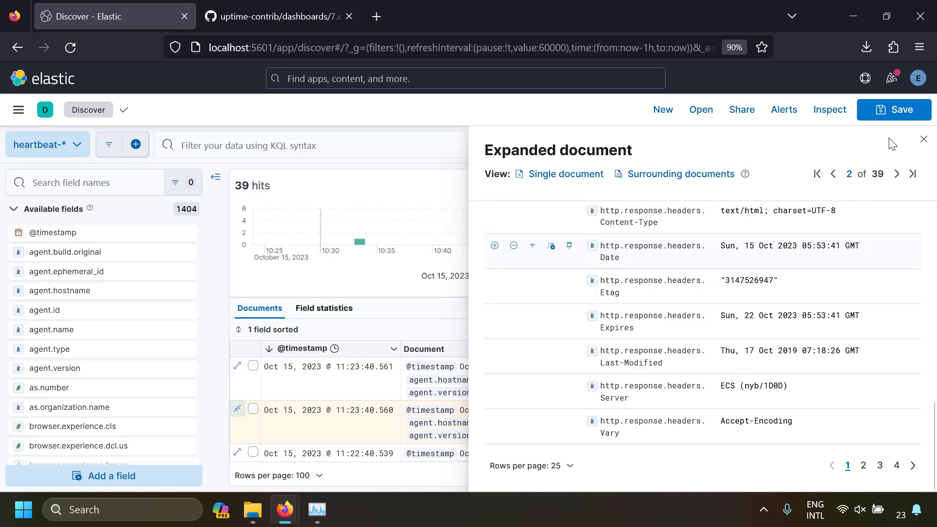
pyautogui.click(923, 139)
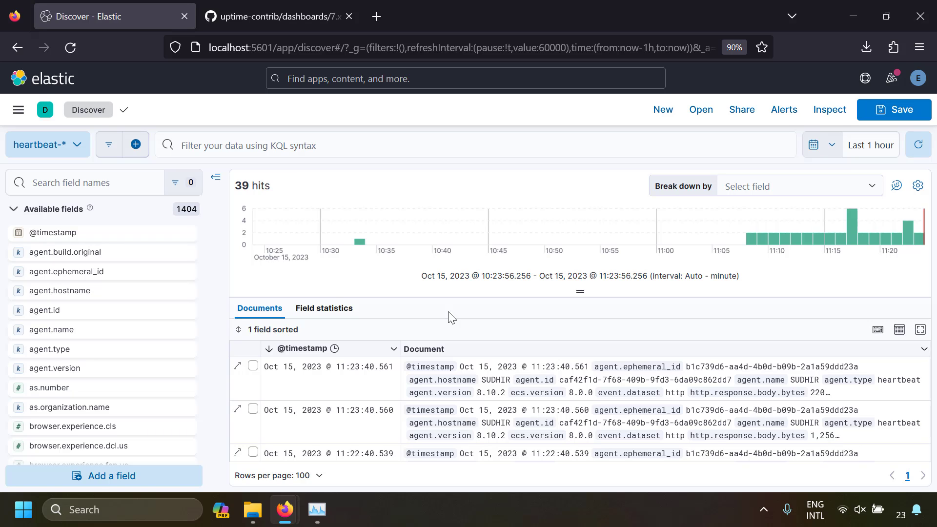
# - Add the summary.up and monitor.name fields as columns in the documents table
pyautogui.click(106, 184)
pyautogui.write('summ')
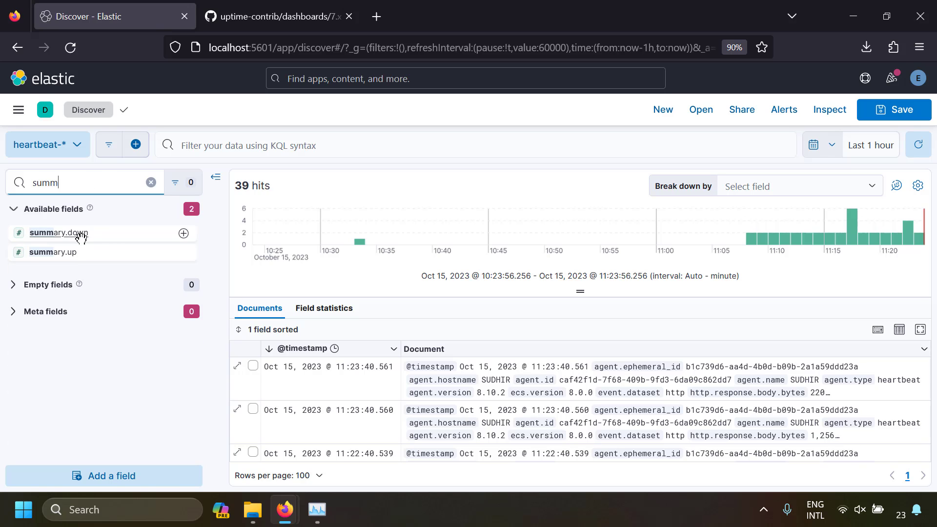
pyautogui.click(186, 252)
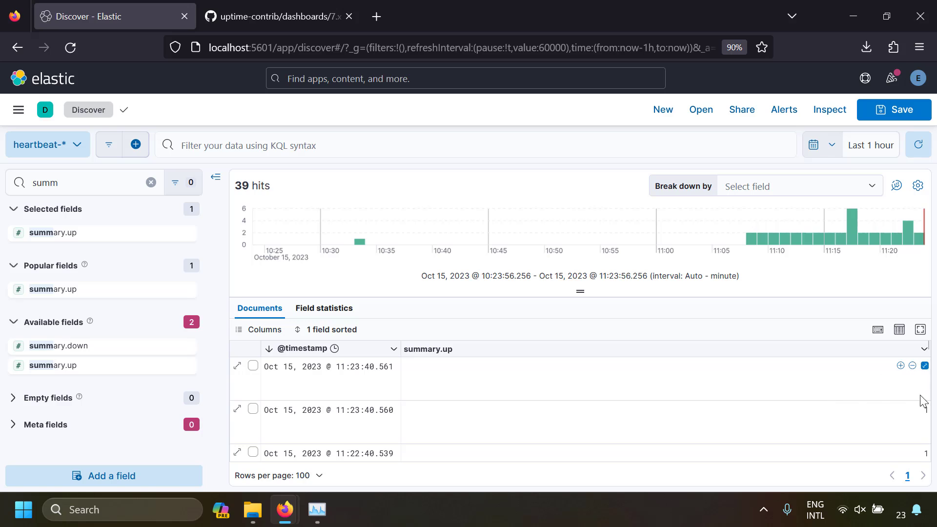
pyautogui.doubleClick(71, 186)
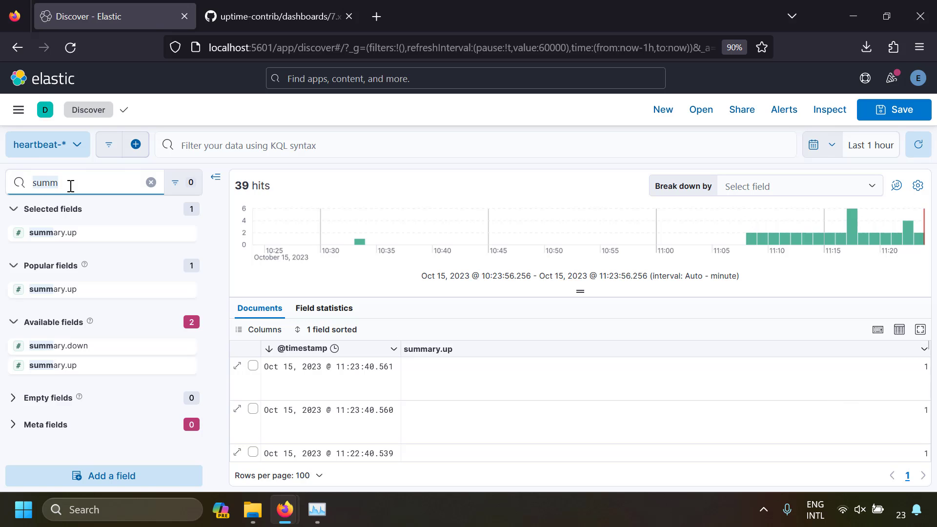
pyautogui.write('monito')
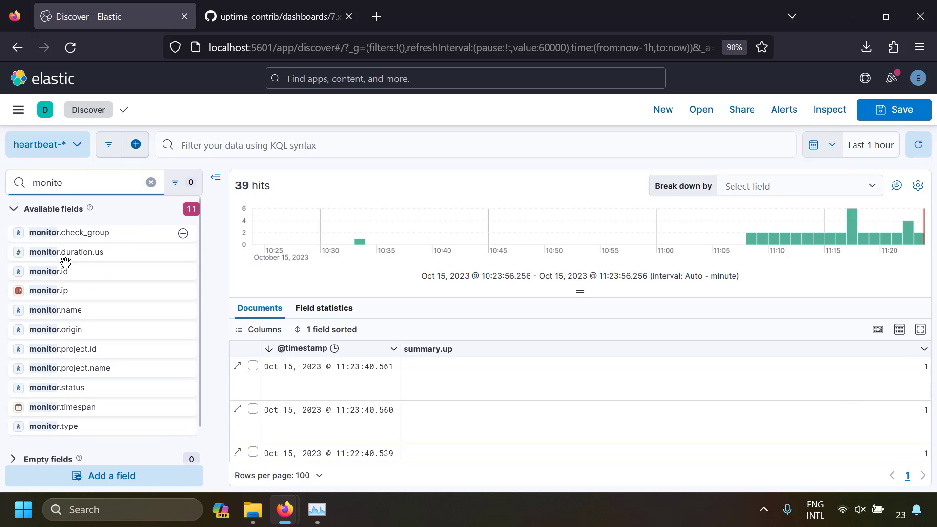
pyautogui.click(185, 311)
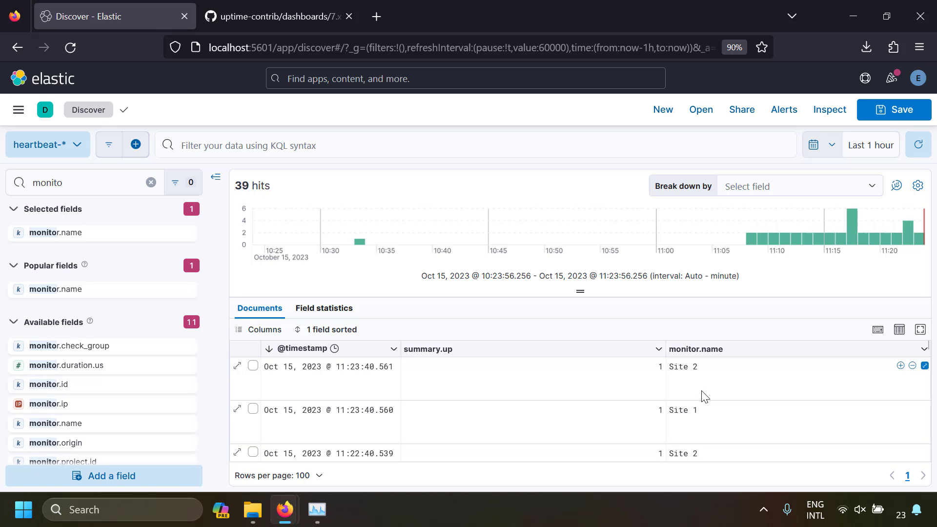
# - Filter the documents to monitor.name Site 2 and look through the matching rows
pyautogui.click(901, 366)
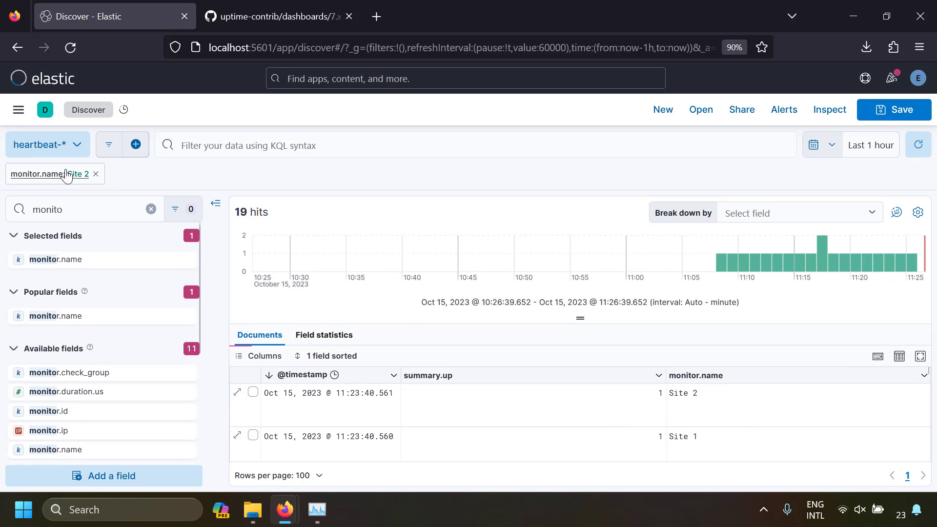
pyautogui.scroll(-10, 588, 403)
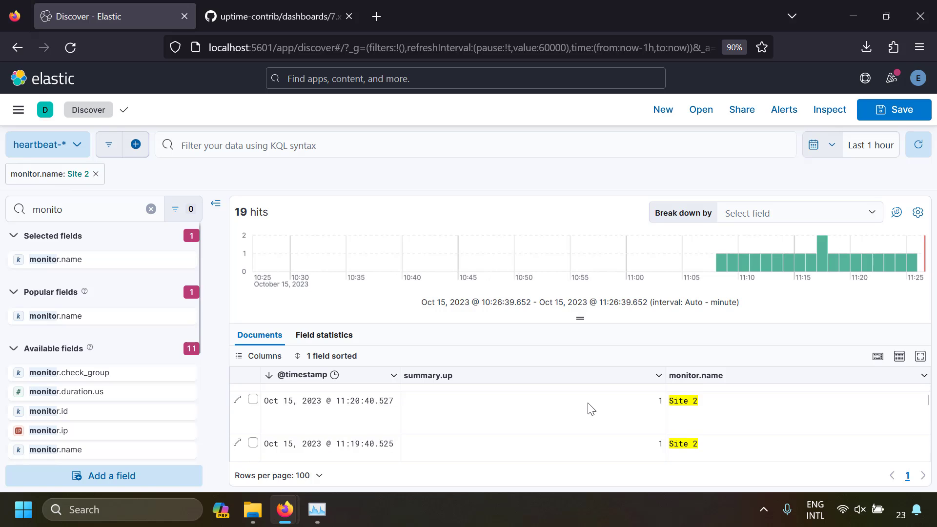
pyautogui.scroll(8, 596, 419)
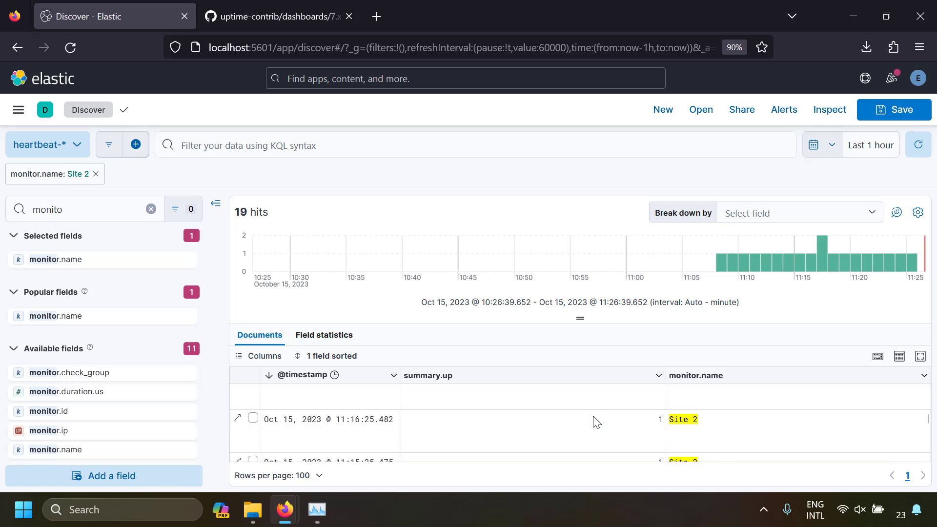
# - Edit the monitor.name filter to match Device1 Ping and update it
pyautogui.click(72, 175)
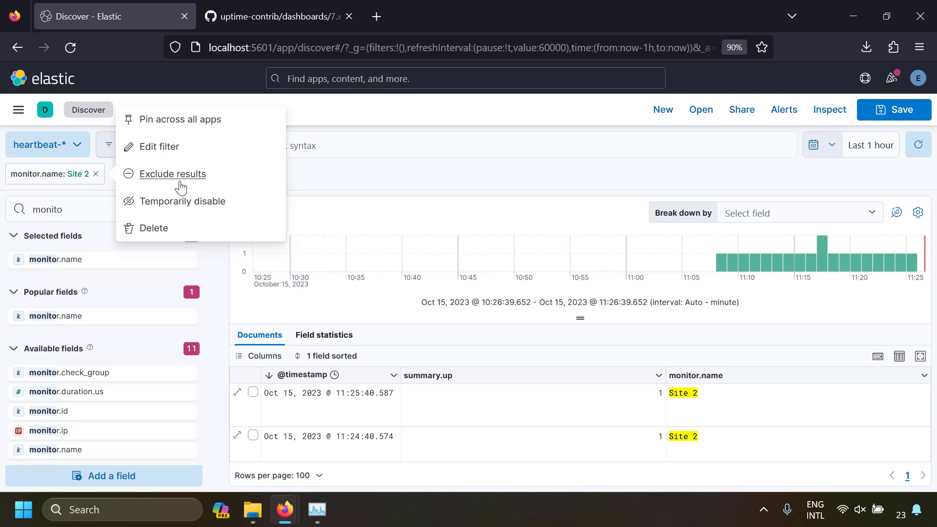
pyautogui.click(180, 155)
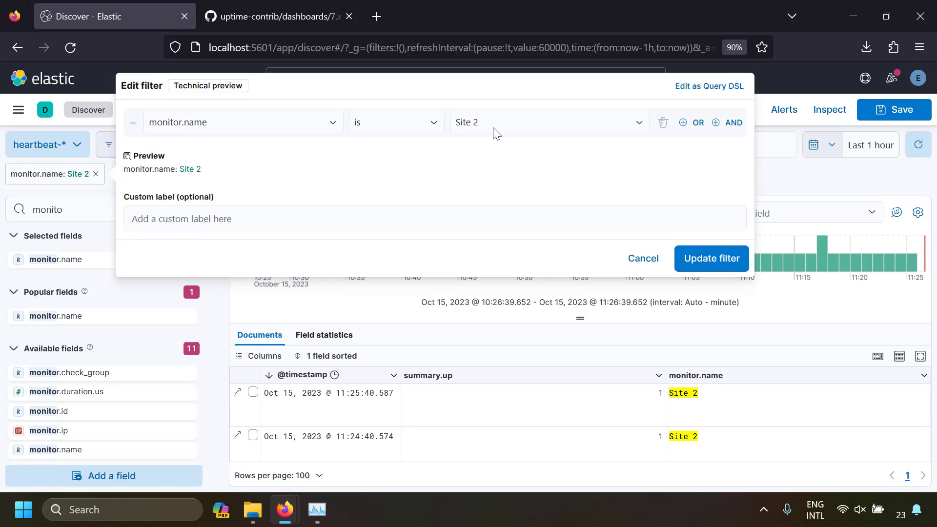
pyautogui.click(509, 125)
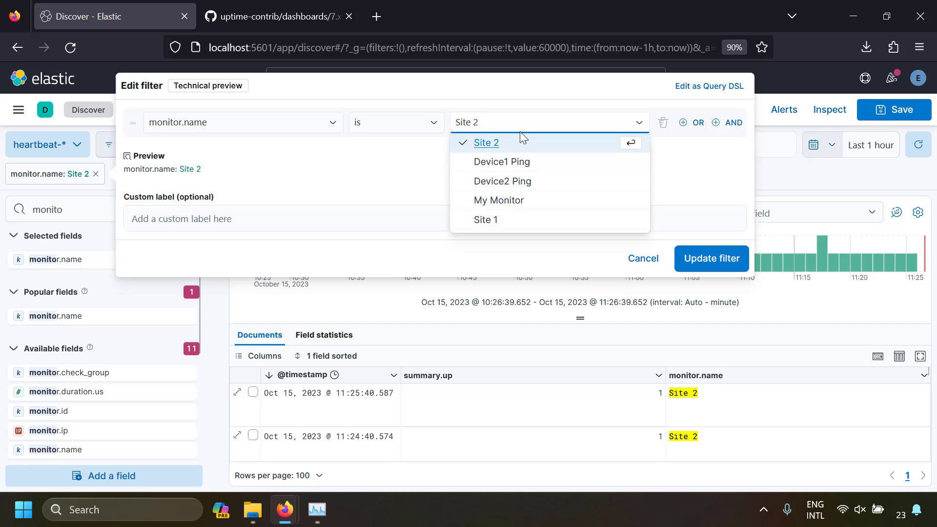
pyautogui.click(528, 167)
pyautogui.click(707, 258)
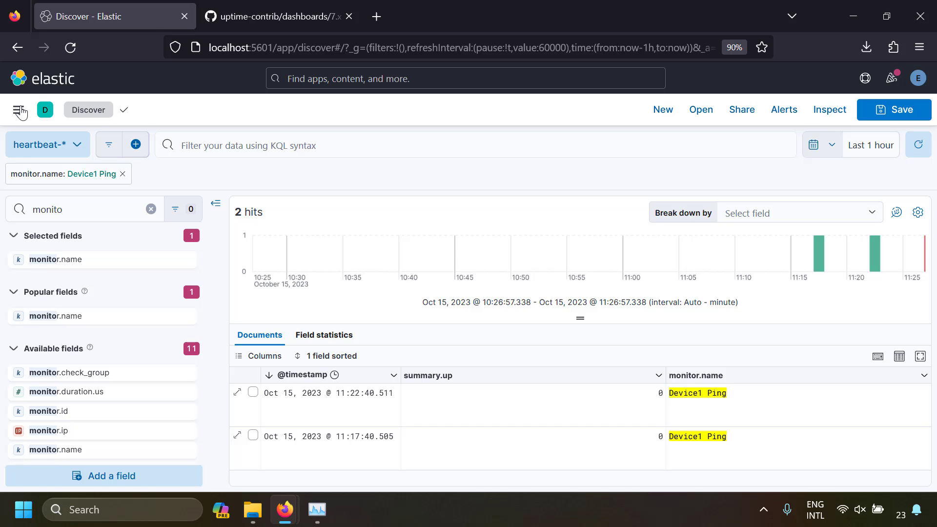
# - Find the Dashboard app through the global search, open the Heartbeat HTTP monitoring dashboard and review its panels
pyautogui.click(354, 78)
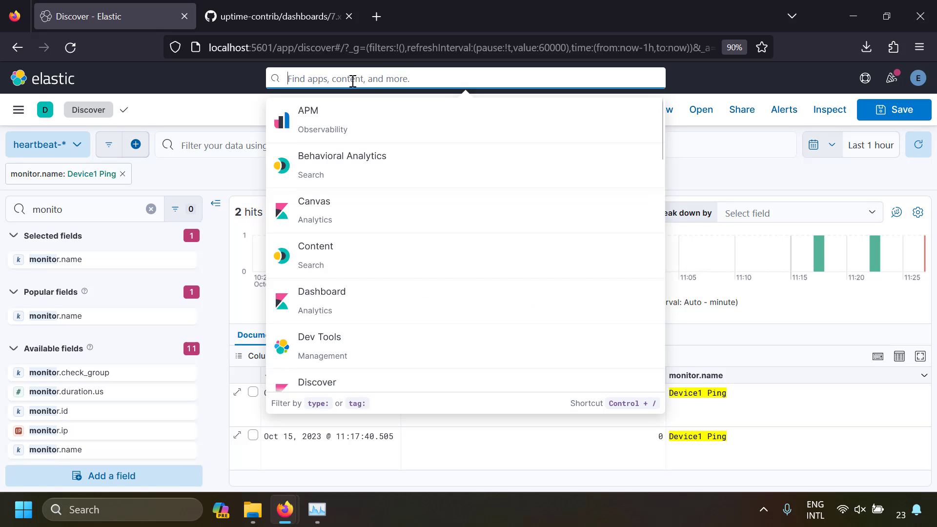
pyautogui.write('dashb')
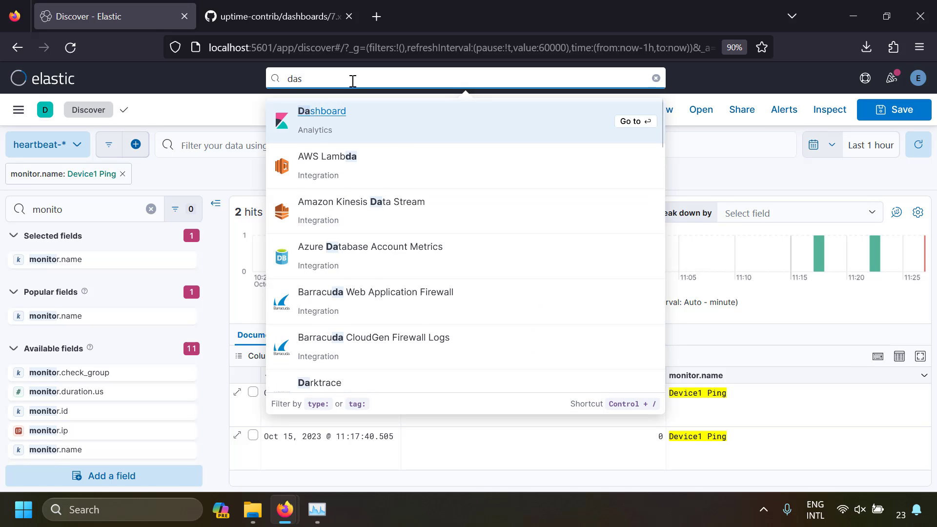
pyautogui.click(325, 117)
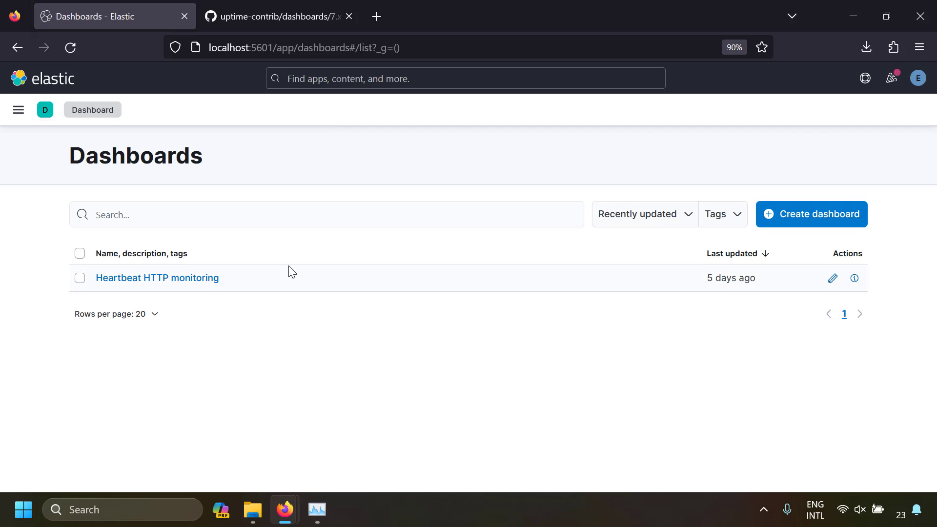
pyautogui.click(190, 282)
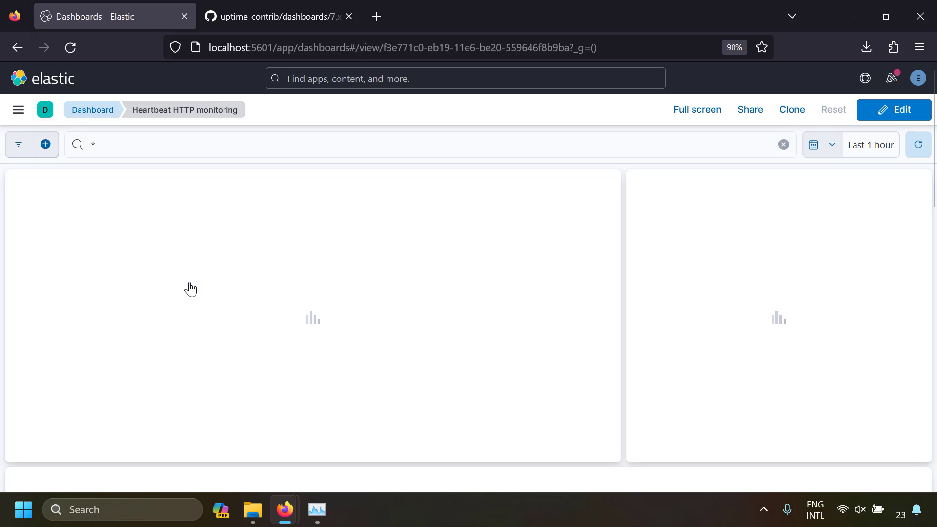
pyautogui.scroll(-12, 490, 274)
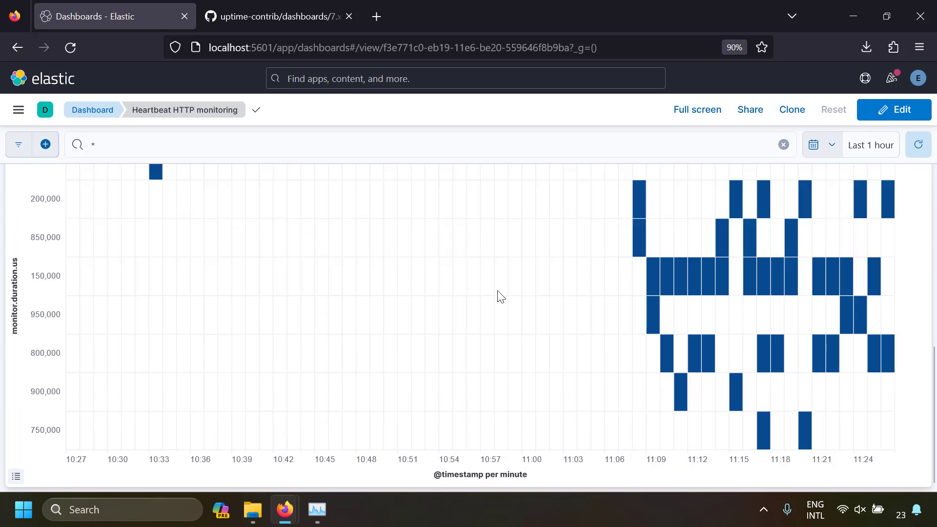
pyautogui.scroll(12, 497, 293)
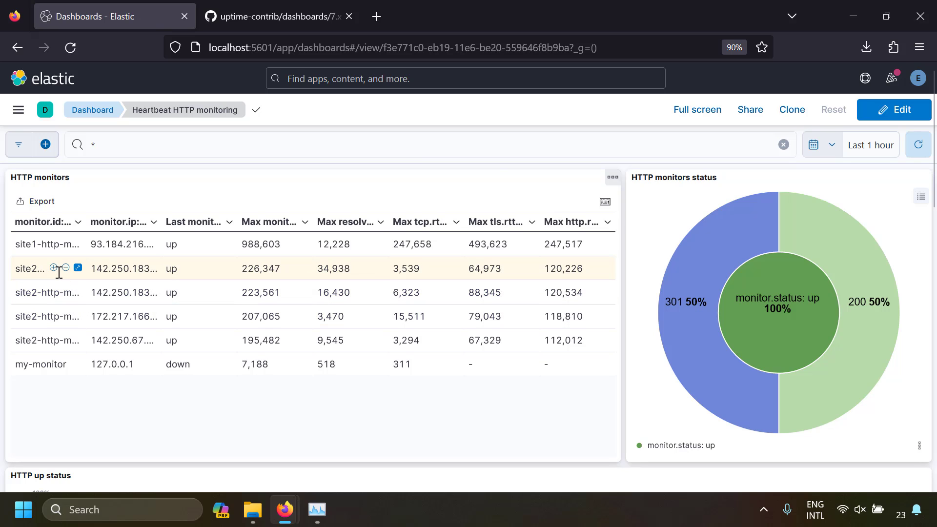
# - Filter the dashboard to monitor.id site2-http-monitor from the HTTP monitors table and examine the filtered panels
pyautogui.click(54, 268)
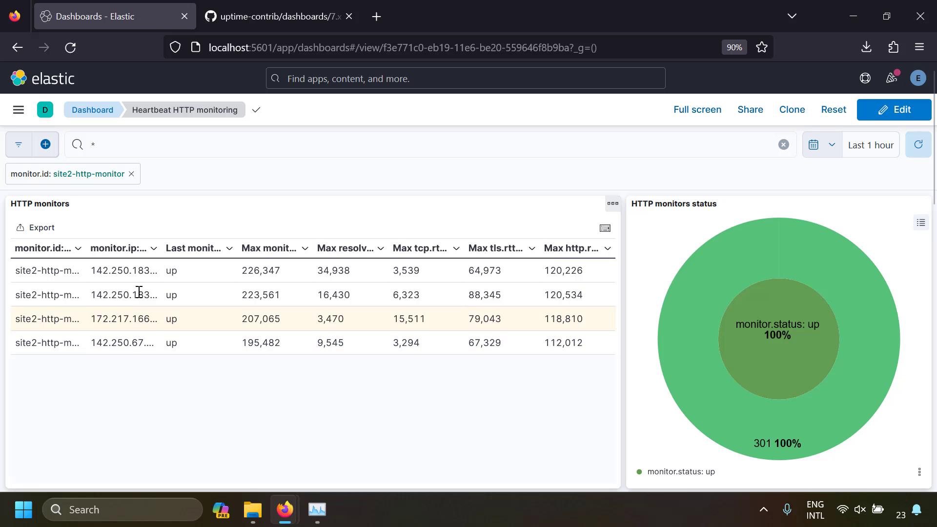
pyautogui.moveTo(149, 280)
pyautogui.moveTo(107, 273)
pyautogui.moveTo(780, 264)
# - Set the dashboard's time range to the last 24 hours and look over its HTTP status and ping time charts
pyautogui.click(835, 148)
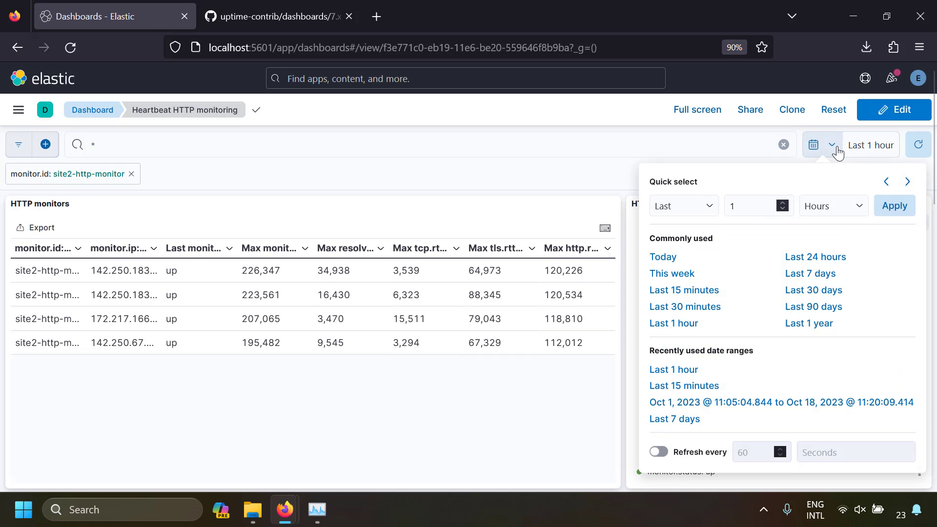
pyautogui.click(810, 257)
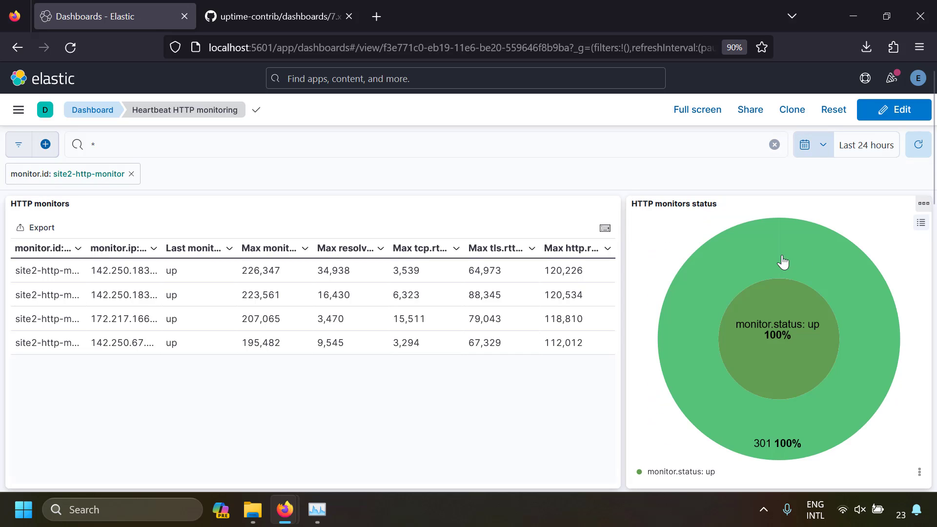
pyautogui.hotkey('ctrl', '-')
pyautogui.hotkey('ctrl', '-')
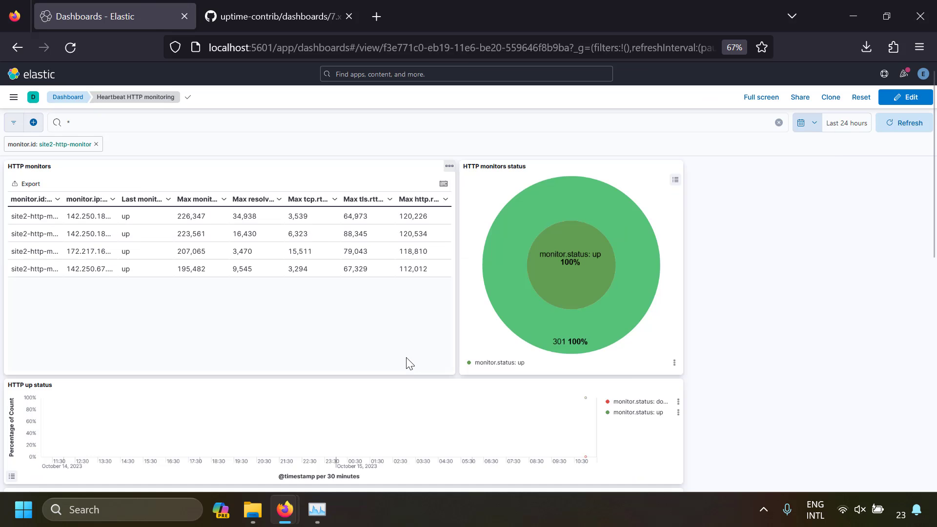
pyautogui.scroll(-3, 403, 348)
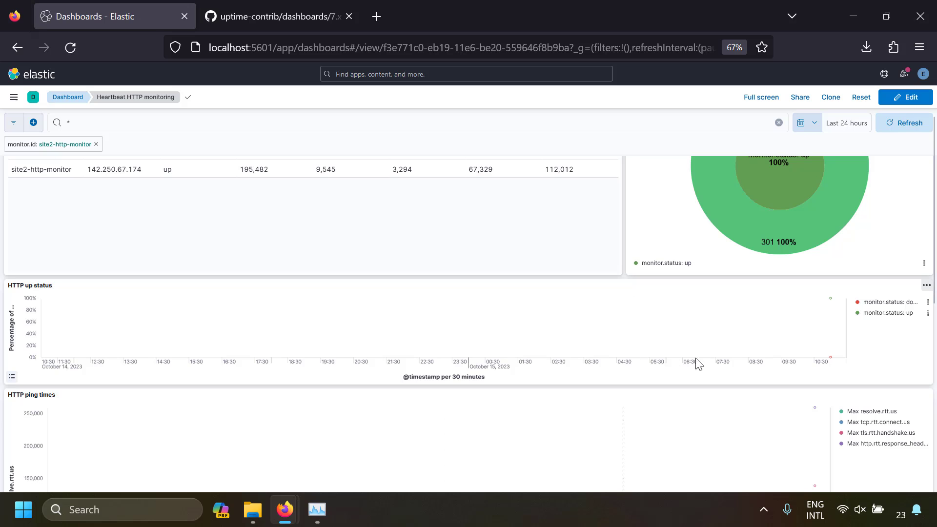
pyautogui.scroll(3, 497, 332)
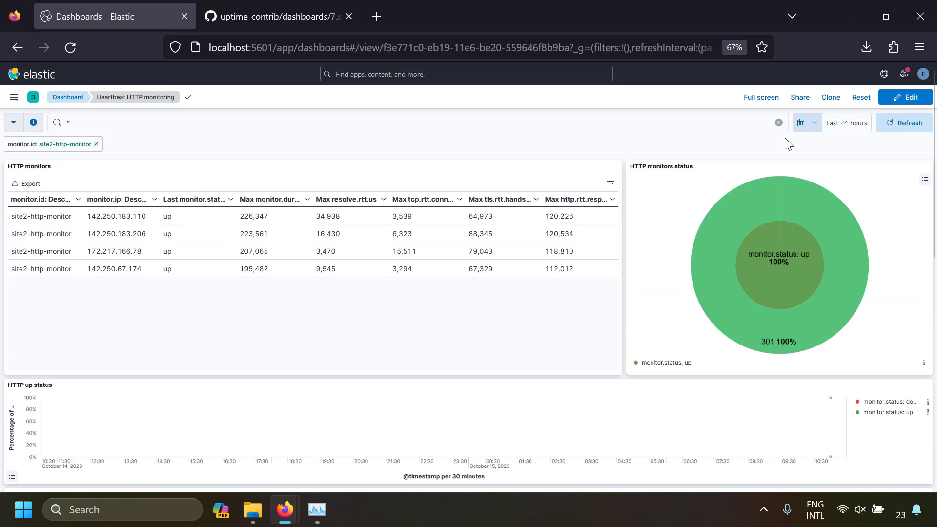
# - Set the dashboard's time range to the last 15 minutes and review its HTTP status, ping time and duration heatmap panels
pyautogui.click(807, 125)
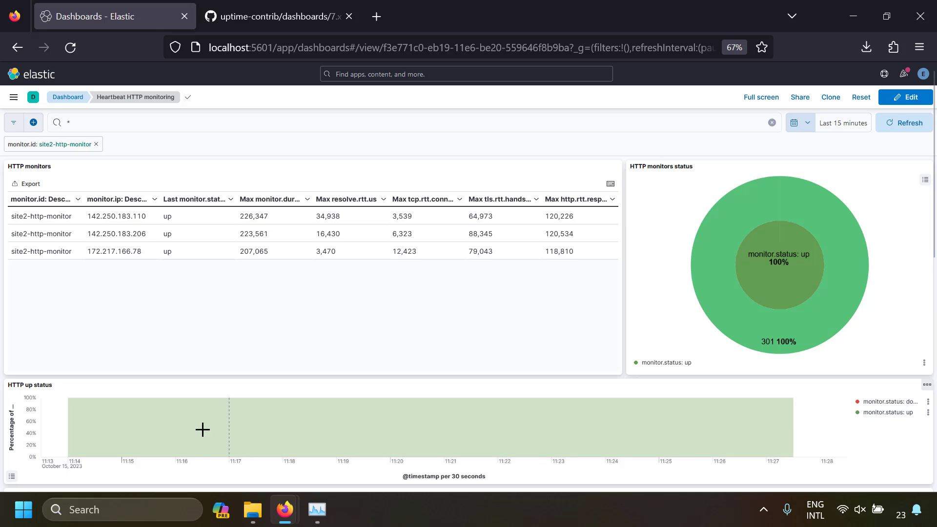
pyautogui.scroll(-4, 672, 418)
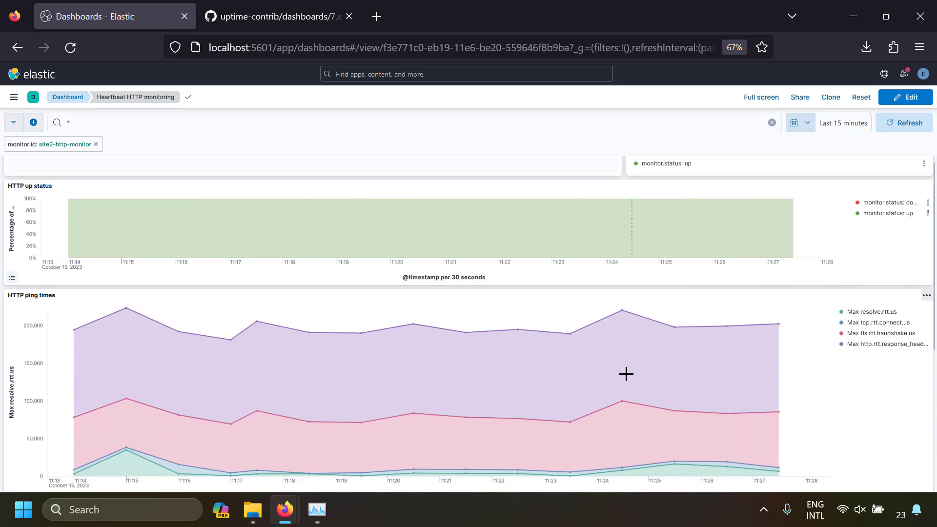
pyautogui.scroll(-6, 627, 374)
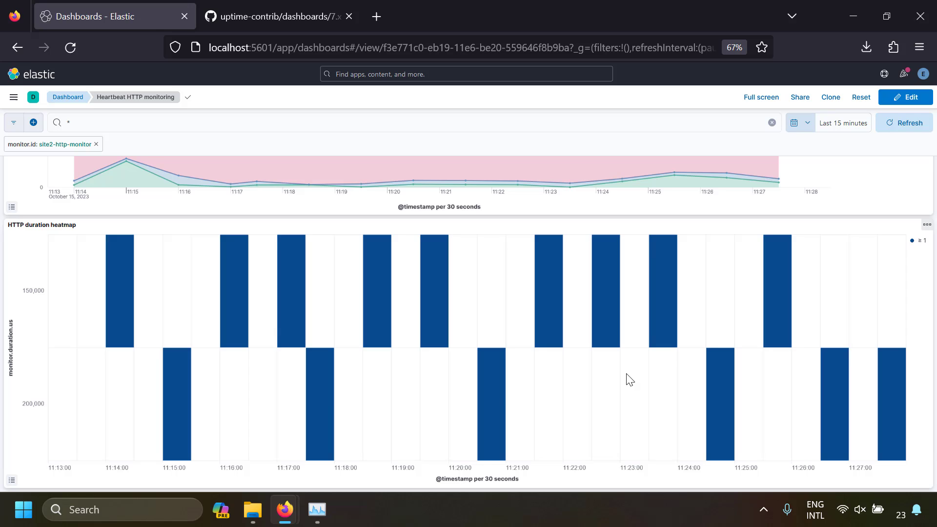
pyautogui.scroll(6, 622, 381)
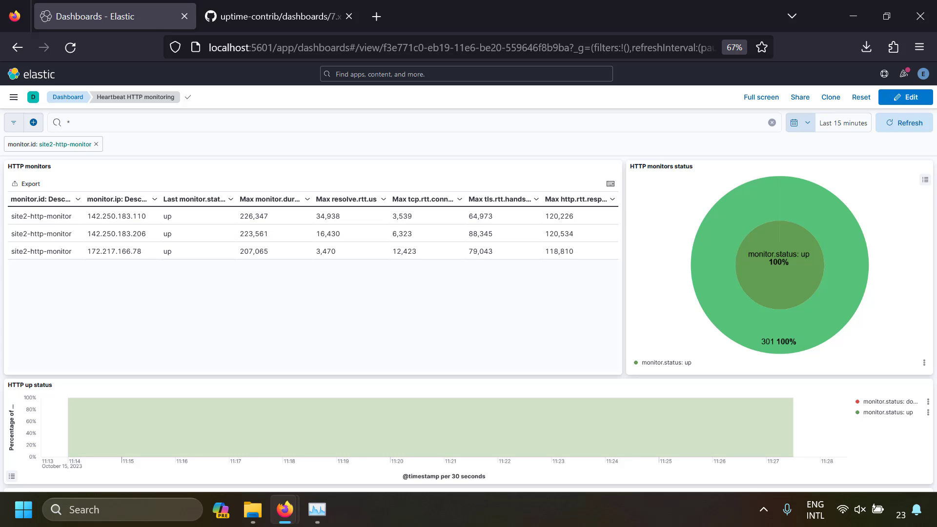
# - Reset the page zoom and open Index Management through the global search
pyautogui.hotkey('ctrl', '0')
pyautogui.click(376, 82)
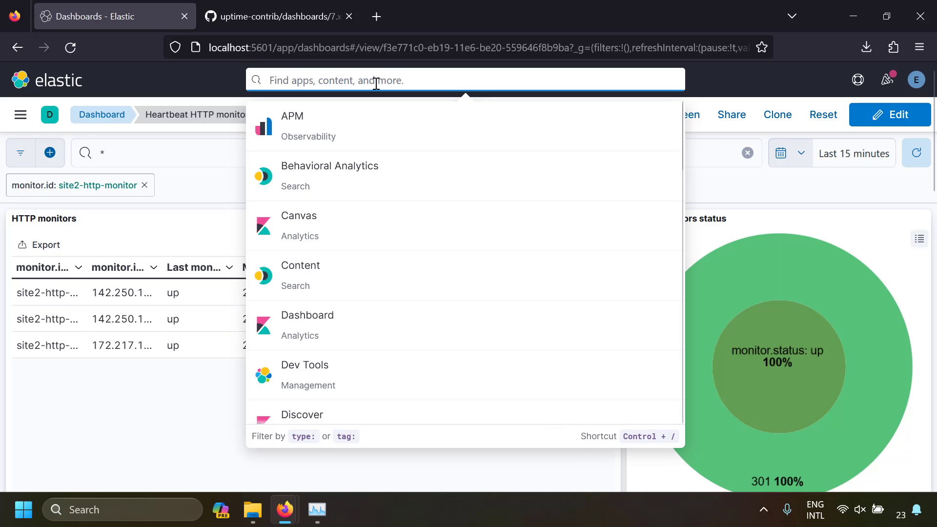
pyautogui.write('index manage')
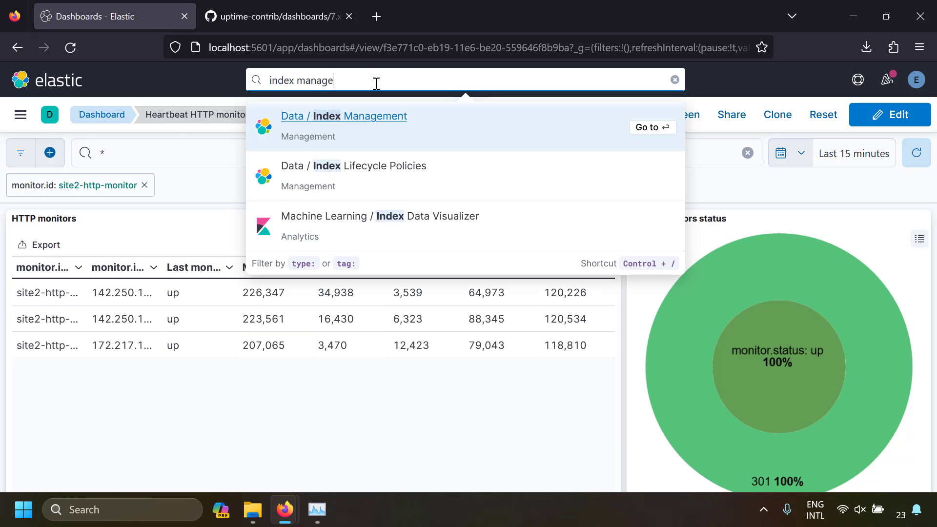
pyautogui.click(372, 117)
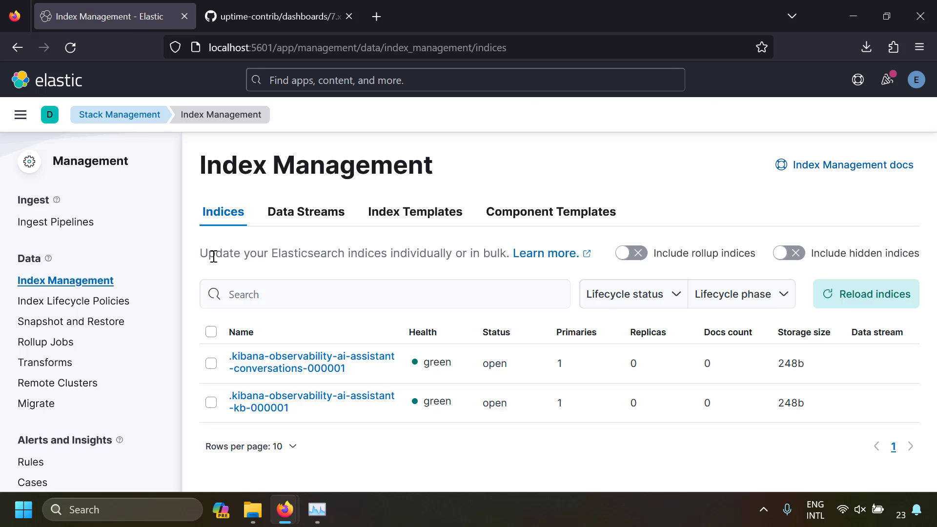
# - Open the heartbeat-8.10.2 data stream's details and list its backing index
pyautogui.click(298, 226)
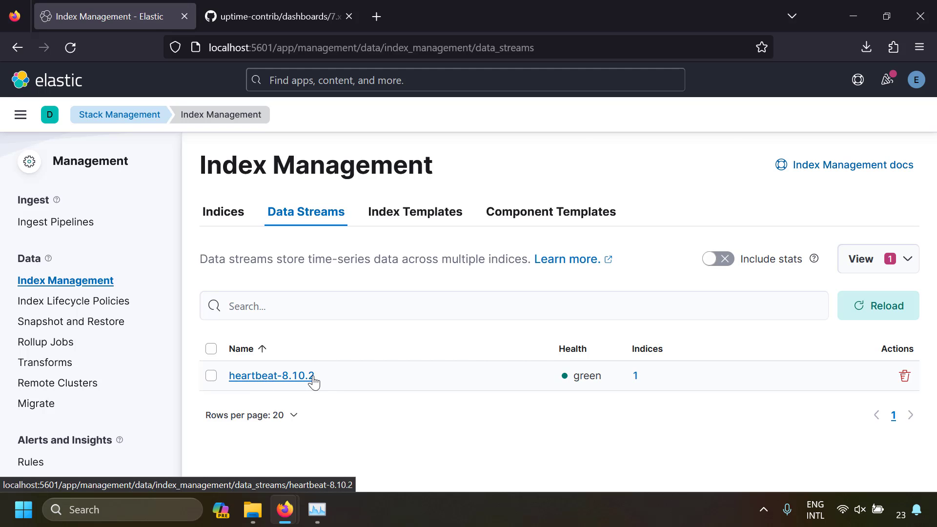
pyautogui.click(303, 380)
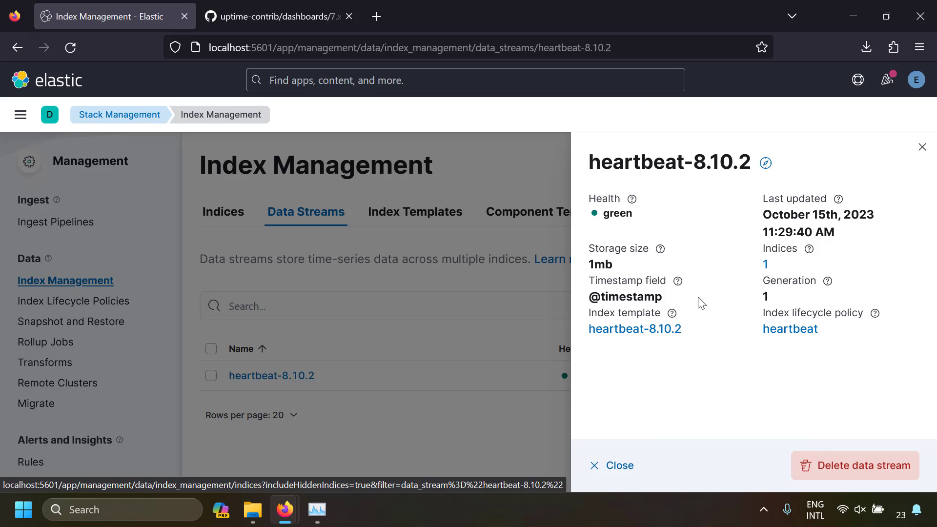
pyautogui.click(765, 265)
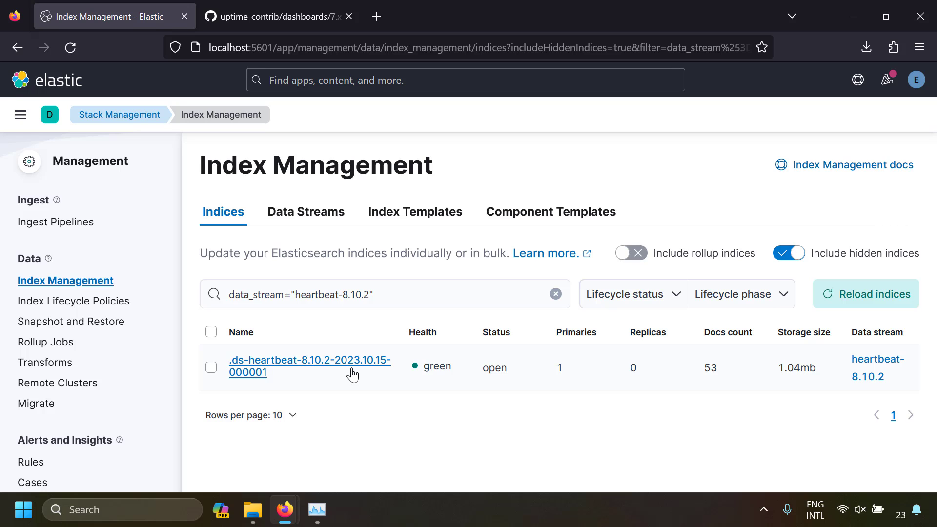
# - Find the heartbeat-8.10.2 index template by searching "hear", open it for editing and show the page full screen
pyautogui.click(430, 224)
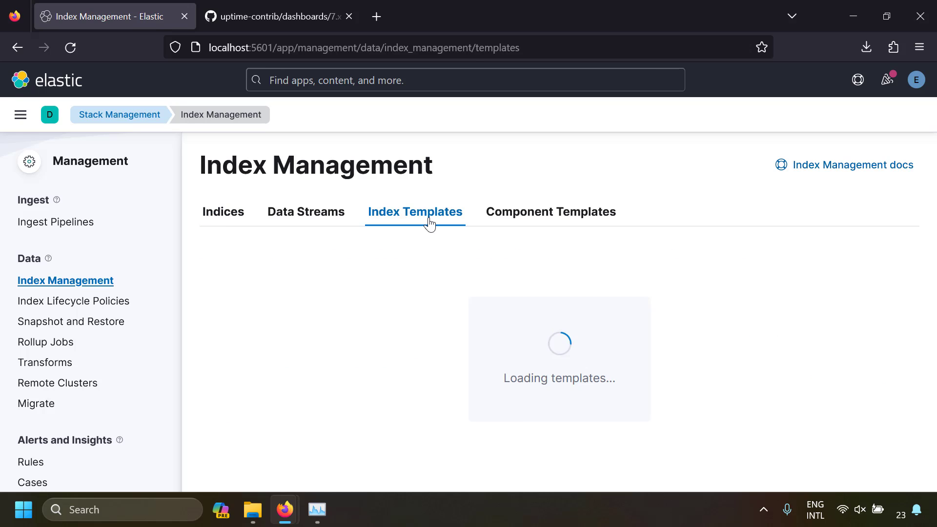
pyautogui.click(332, 309)
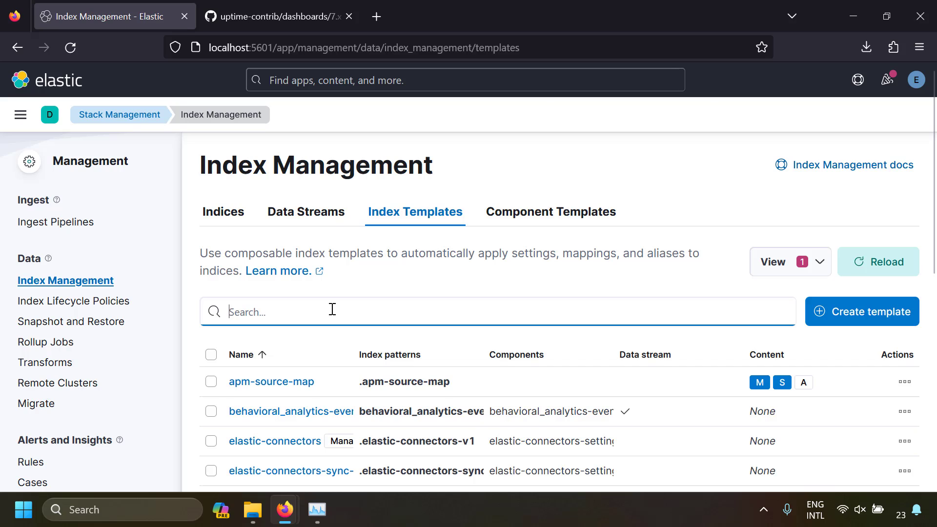
pyautogui.write('hear')
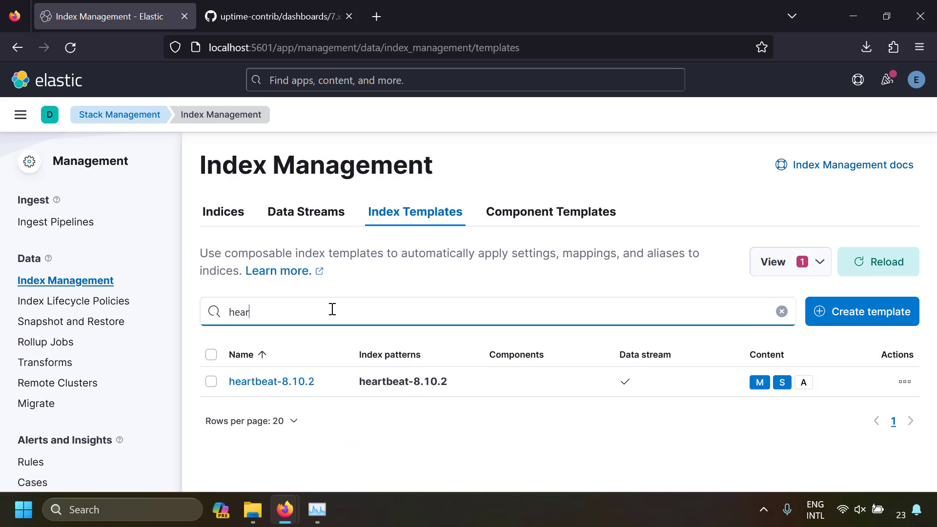
pyautogui.click(292, 387)
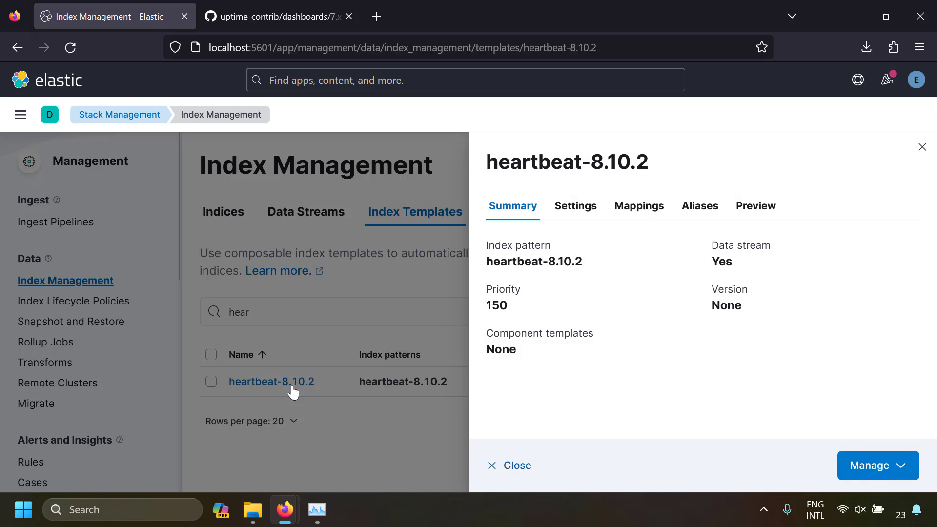
pyautogui.click(877, 476)
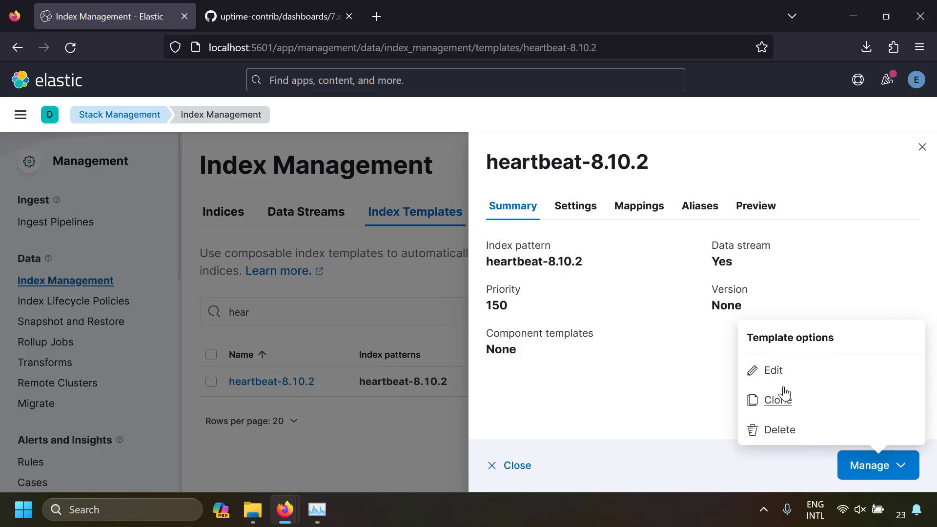
pyautogui.click(774, 372)
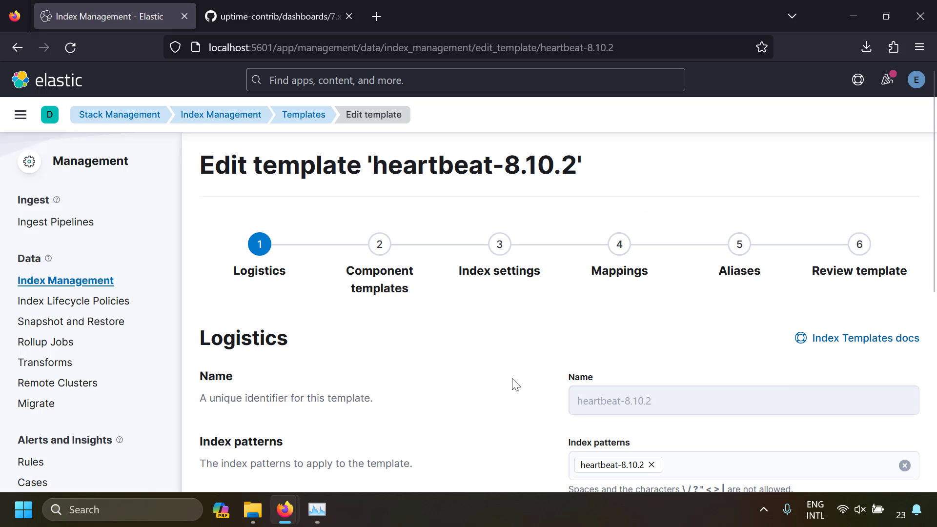
pyautogui.press('F11')
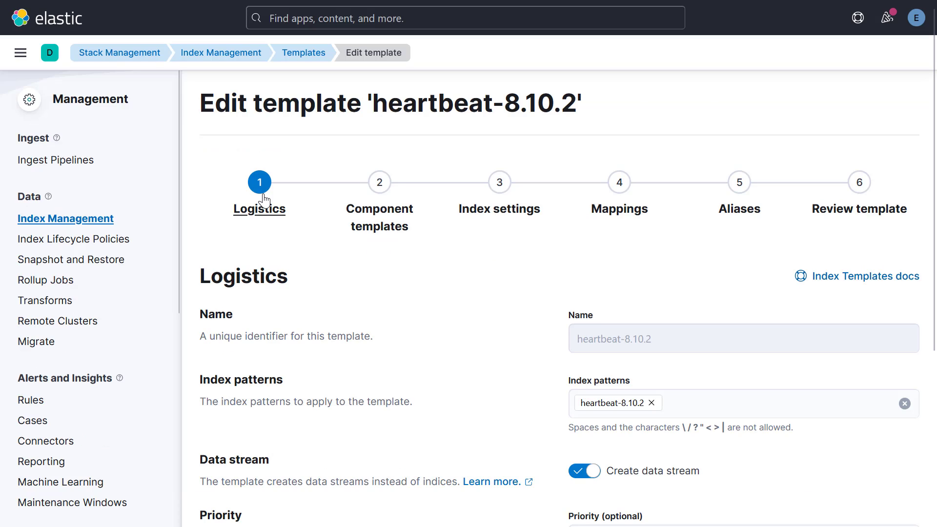
# - Look over the template's logistics and try turning off its Create data stream option
pyautogui.scroll(-1, 389, 340)
pyautogui.scroll(-2, 388, 340)
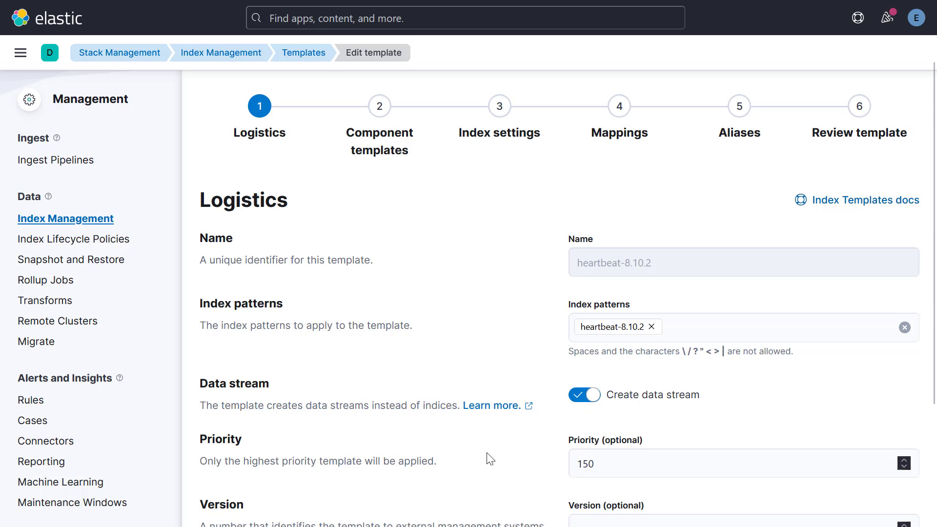
pyautogui.click(579, 397)
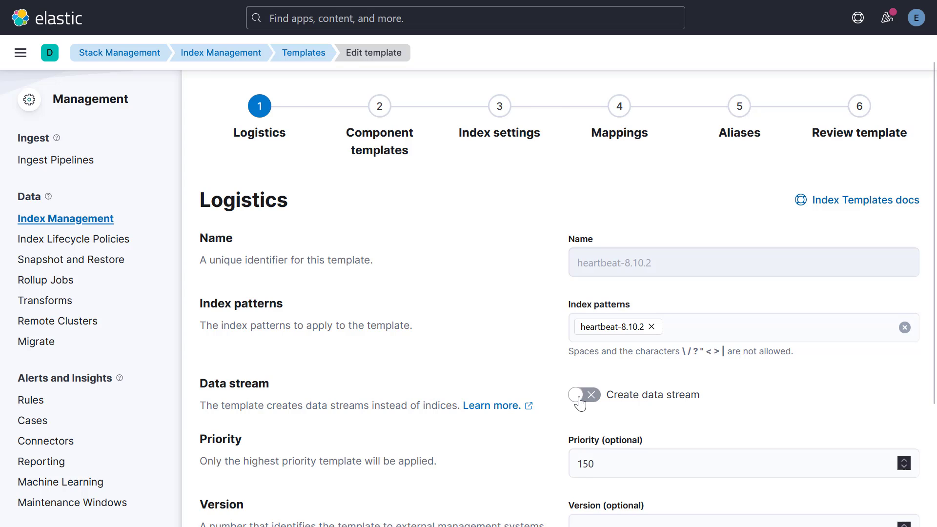
# - Open the template's index settings and examine the JSON, including its lifecycle, mapping limit and query fields
pyautogui.click(499, 132)
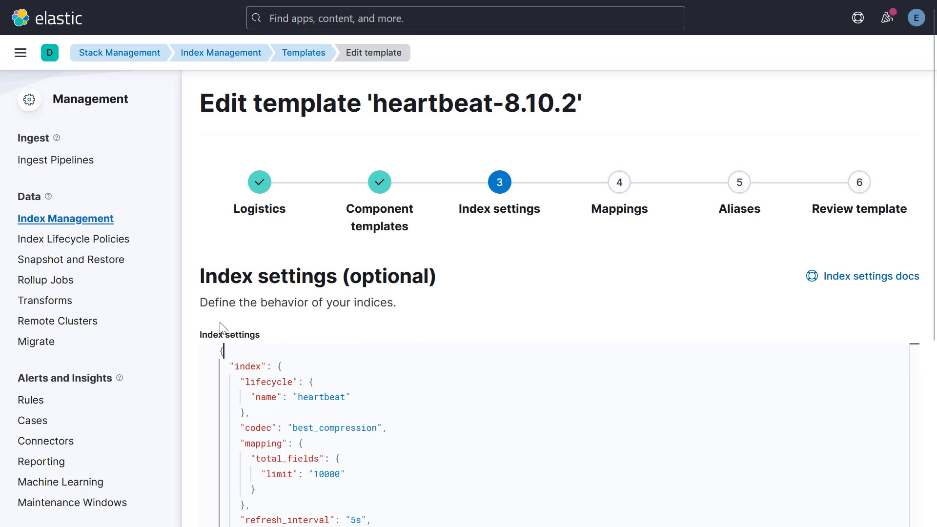
pyautogui.scroll(-5, 222, 332)
pyautogui.scroll(3, 249, 322)
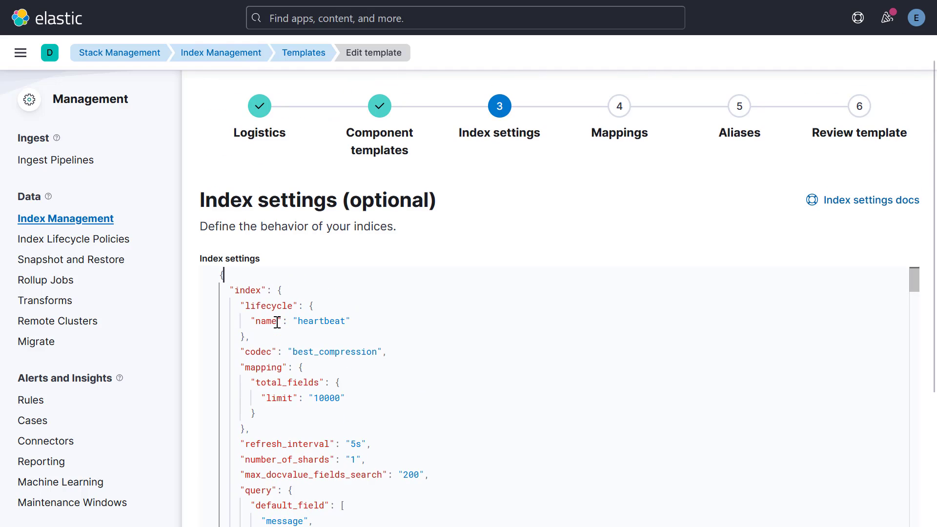
pyautogui.scroll(-6, 333, 328)
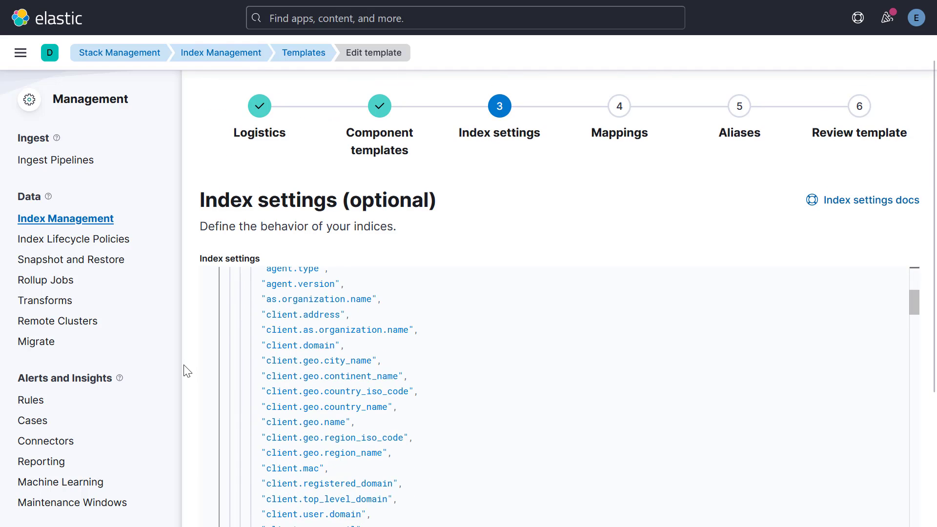
pyautogui.scroll(-3, 184, 371)
pyautogui.scroll(6, 230, 314)
pyautogui.scroll(-1, 194, 353)
pyautogui.scroll(-2, 194, 352)
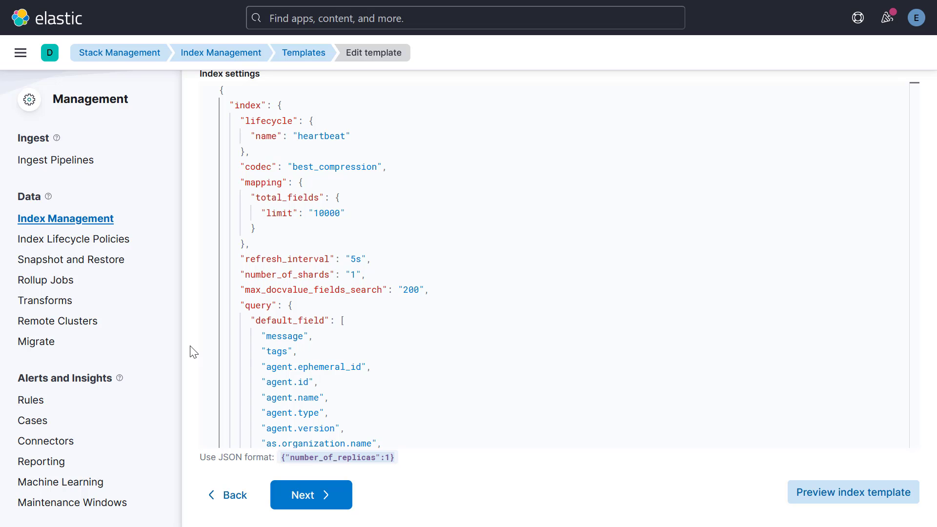
pyautogui.scroll(5, 208, 383)
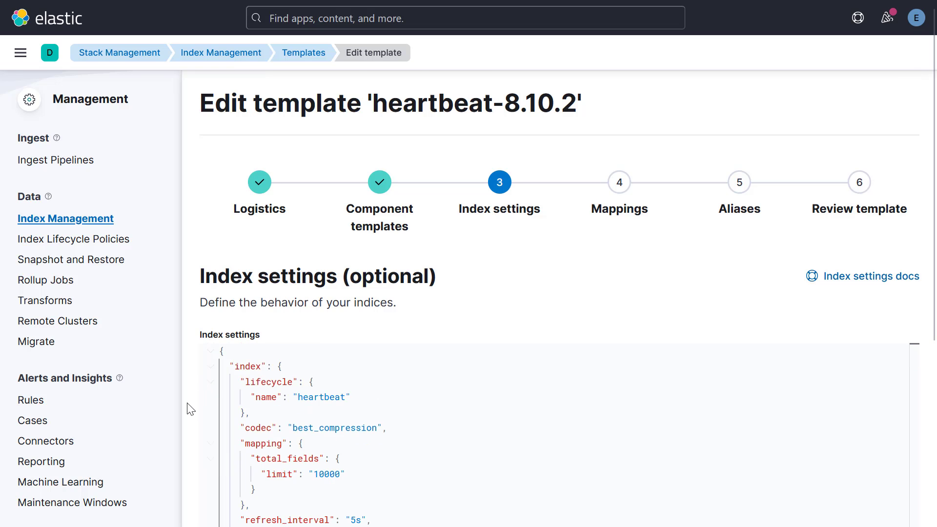
# - Add "number_of_replicas": 0 at the beginning of the template's index settings JSON and continue to the mappings
pyautogui.scroll(-2, 186, 408)
pyautogui.press('Return')
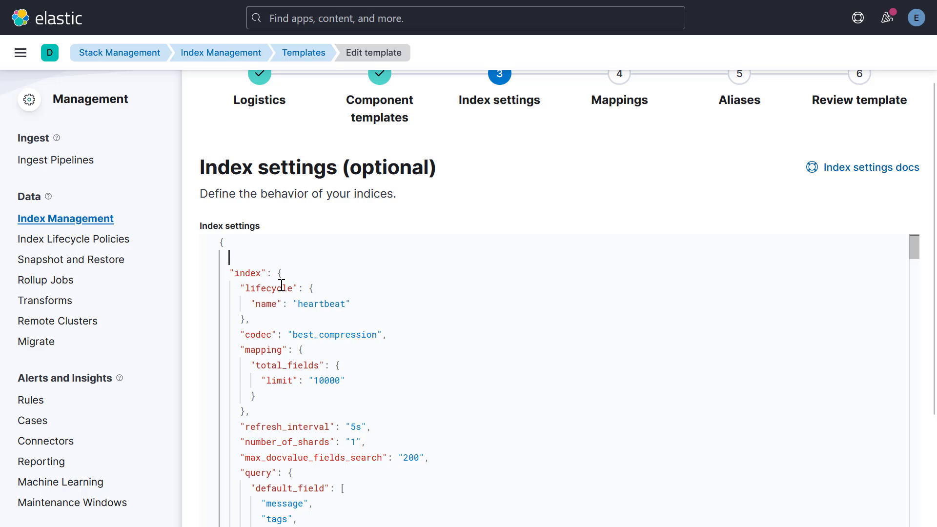
pyautogui.write('""')
pyautogui.press('Left')
pyautogui.scroll(-1, 203, 366)
pyautogui.scroll(-4, 202, 365)
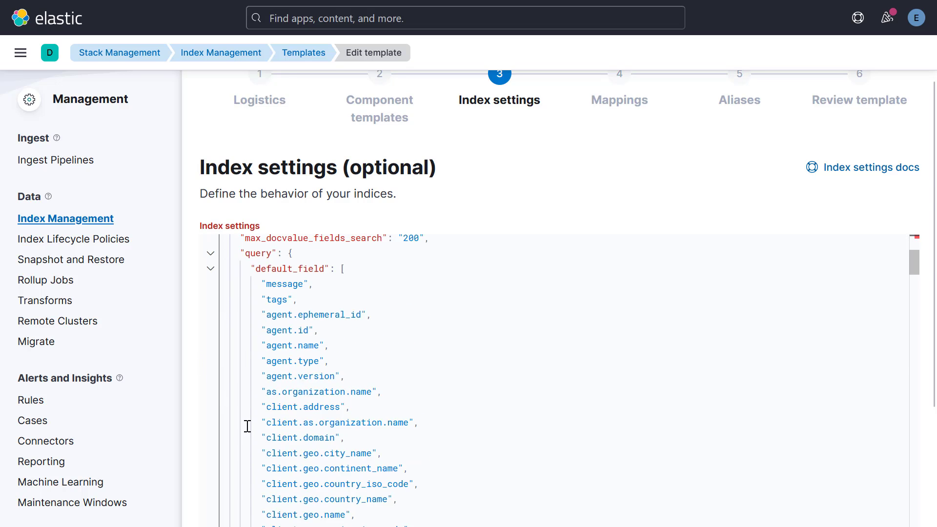
pyautogui.write('number_of_replicas": 0,')
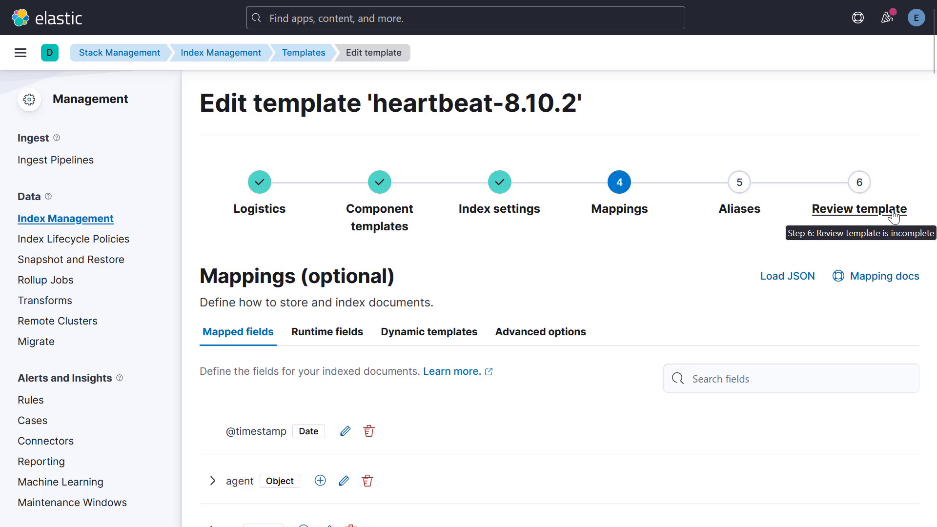
# - Review the heartbeat-8.10.2 template's summary and save the template
pyautogui.click(892, 214)
pyautogui.scroll(-1, 291, 388)
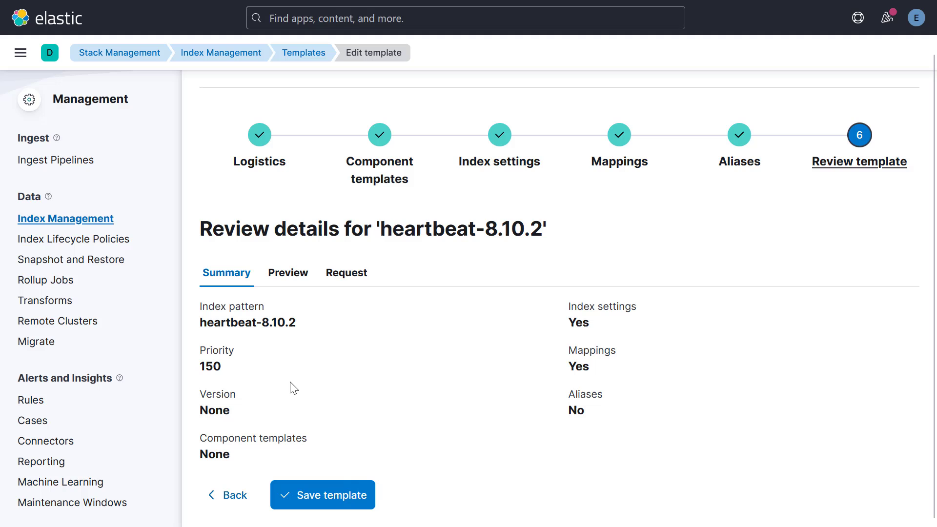
pyautogui.click(350, 496)
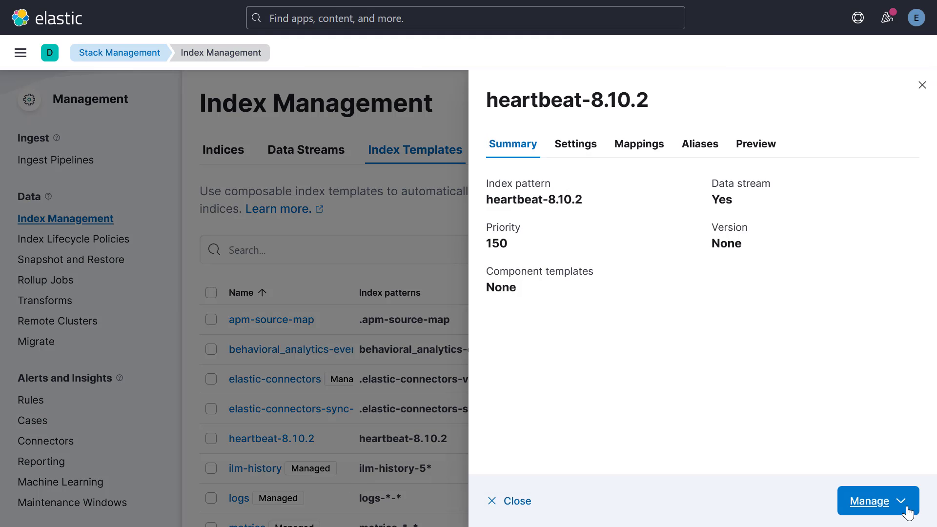
# - Reopen the heartbeat-8.10.2 template for editing, check number_of_replicas at the end of its index settings, and revisit the logistics and index settings
pyautogui.click(902, 501)
pyautogui.click(772, 415)
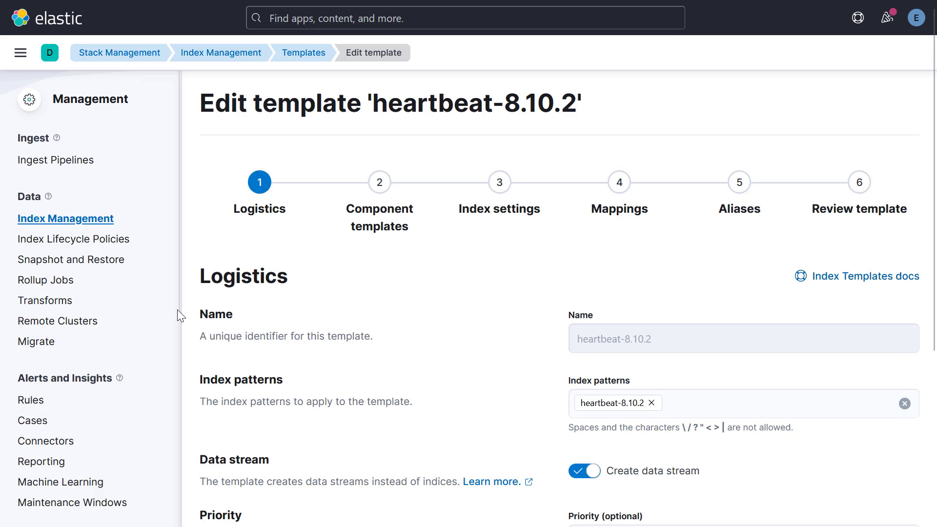
pyautogui.click(485, 220)
pyautogui.scroll(-15, 350, 403)
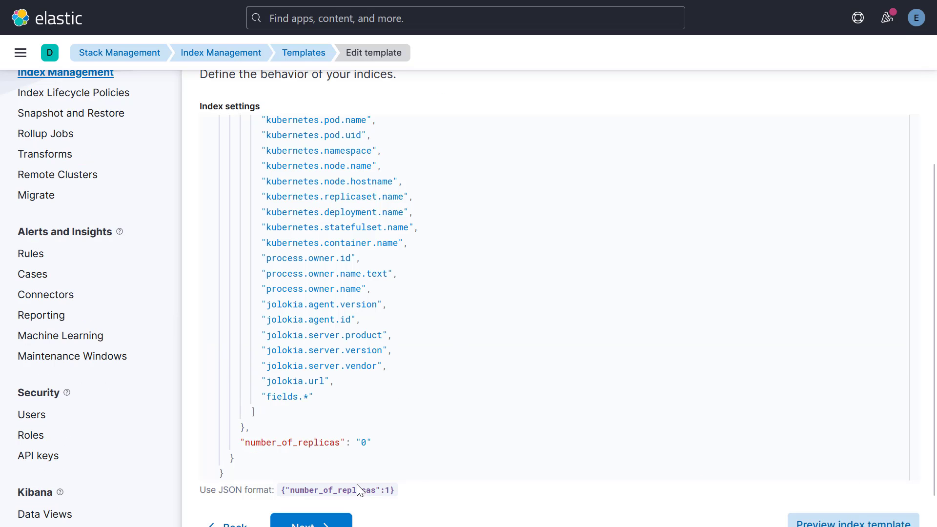
pyautogui.moveTo(266, 442); pyautogui.dragTo(391, 443)
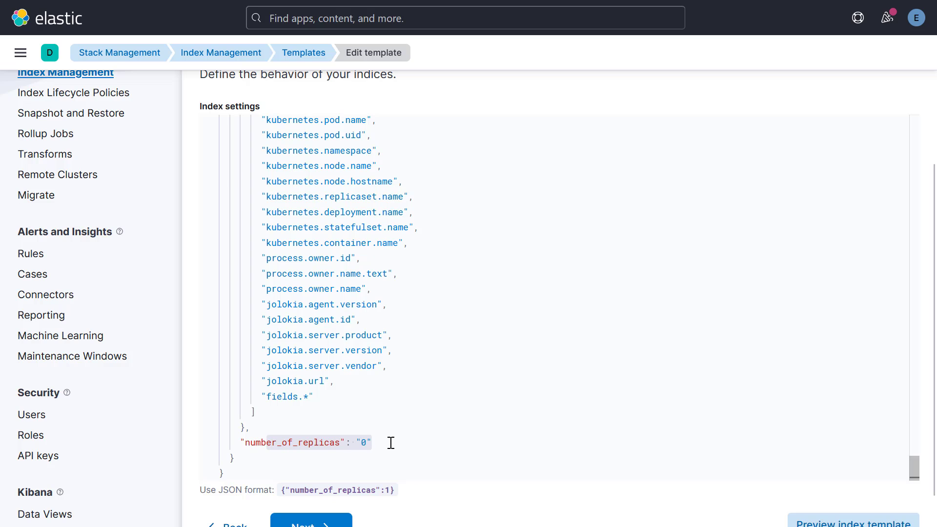
pyautogui.scroll(20, 524, 411)
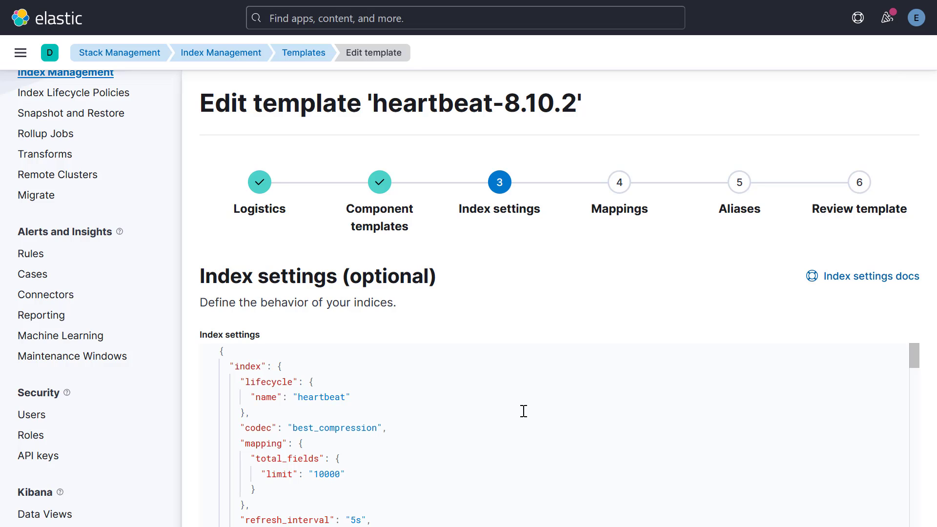
pyautogui.click(260, 198)
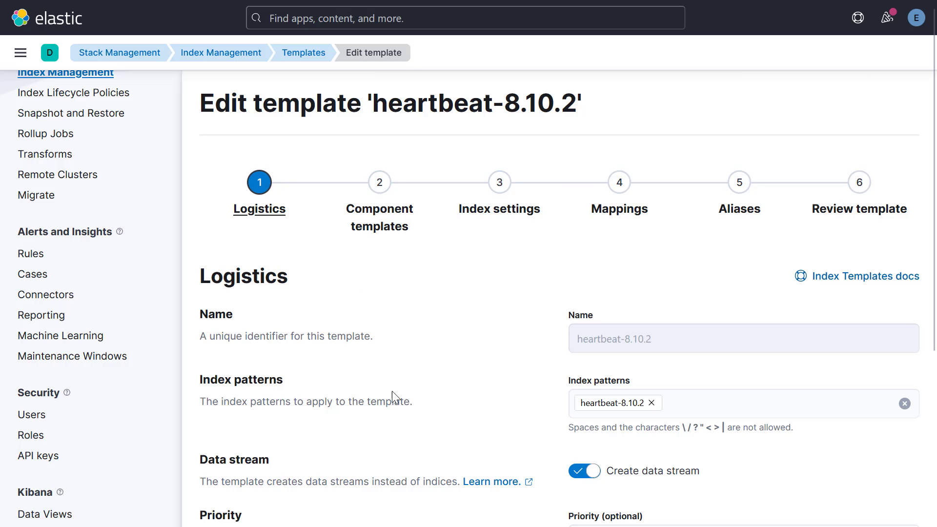
pyautogui.click(498, 215)
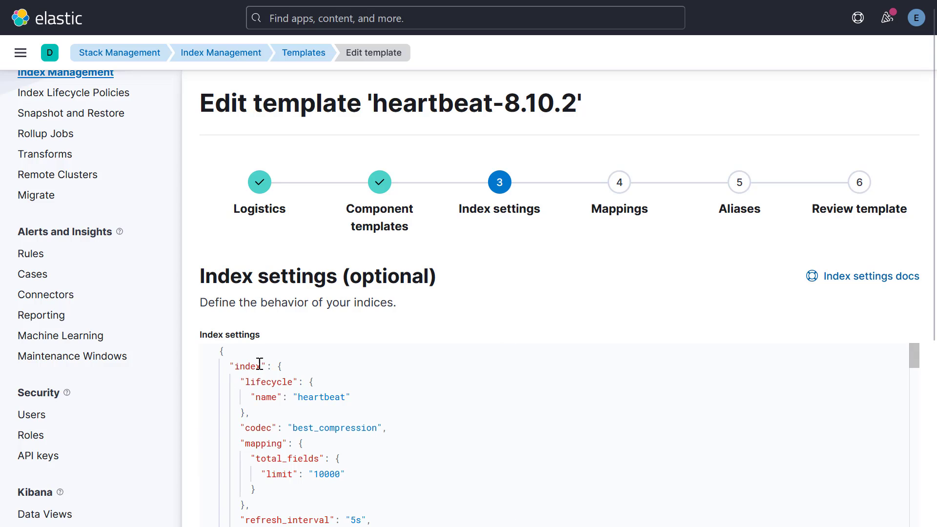
# - Add "rollover_alias": "heartbeat-8.10.2" after the policy name in the lifecycle block of the template's index settings JSON
pyautogui.click(267, 381)
pyautogui.write(',')
pyautogui.press('Return')
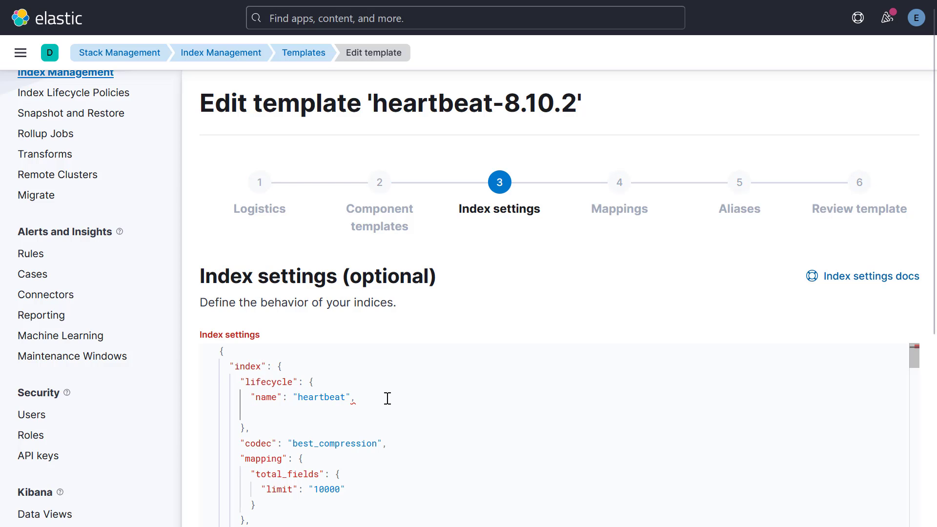
pyautogui.write('"rollover_alias')
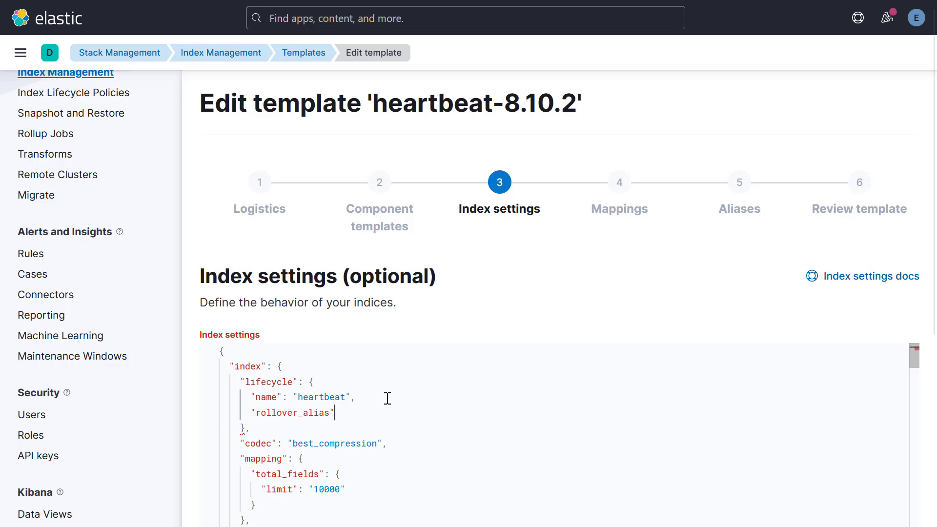
pyautogui.write(': "')
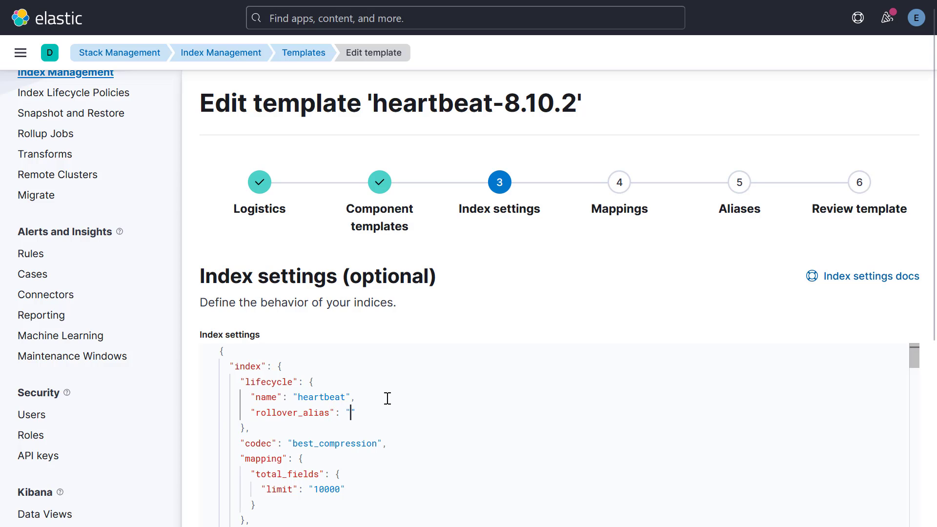
pyautogui.write('heartbeat')
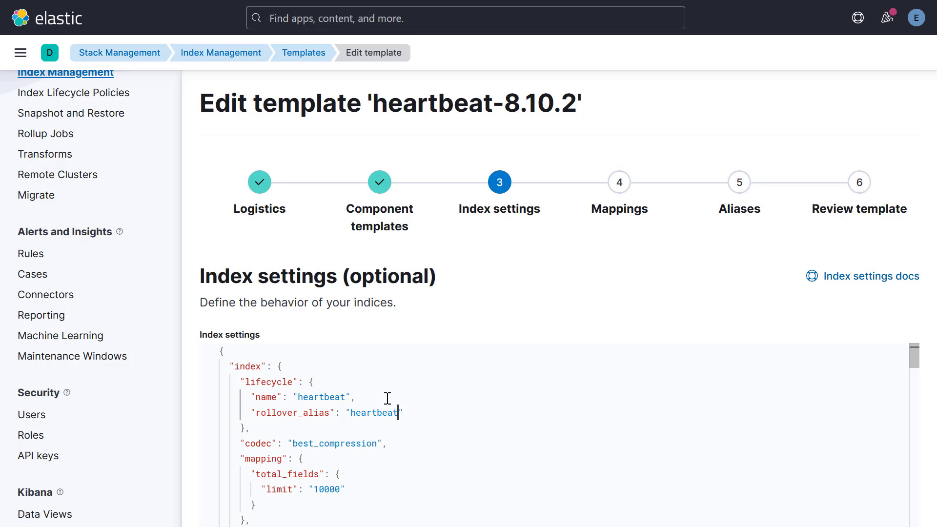
pyautogui.write('-8.10.2')
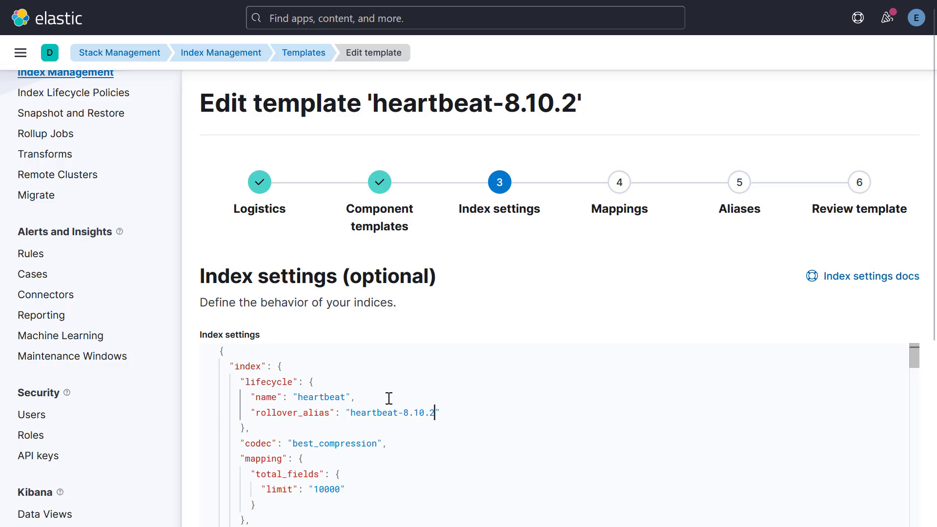
# - Go to the review of the heartbeat-8.10.2 template and save it with the edited lifecycle settings
pyautogui.click(830, 210)
pyautogui.scroll(-1, 343, 422)
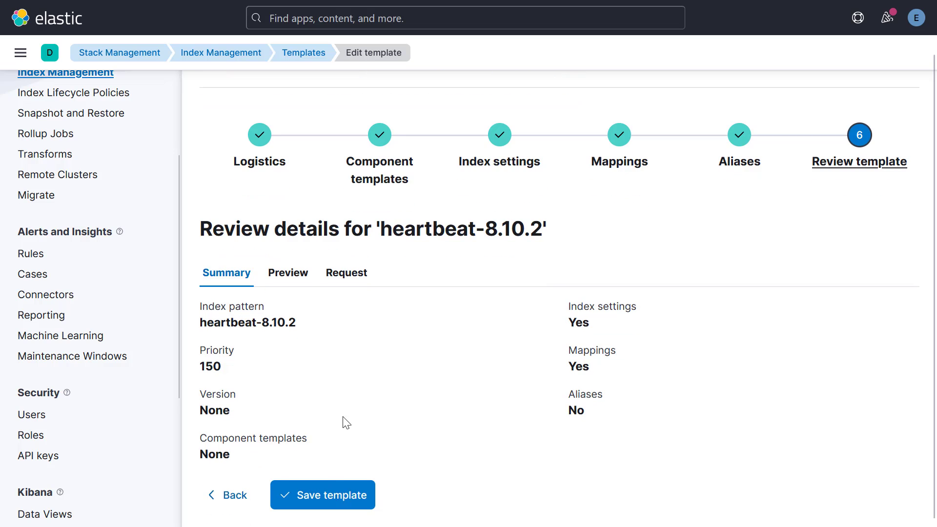
pyautogui.click(328, 495)
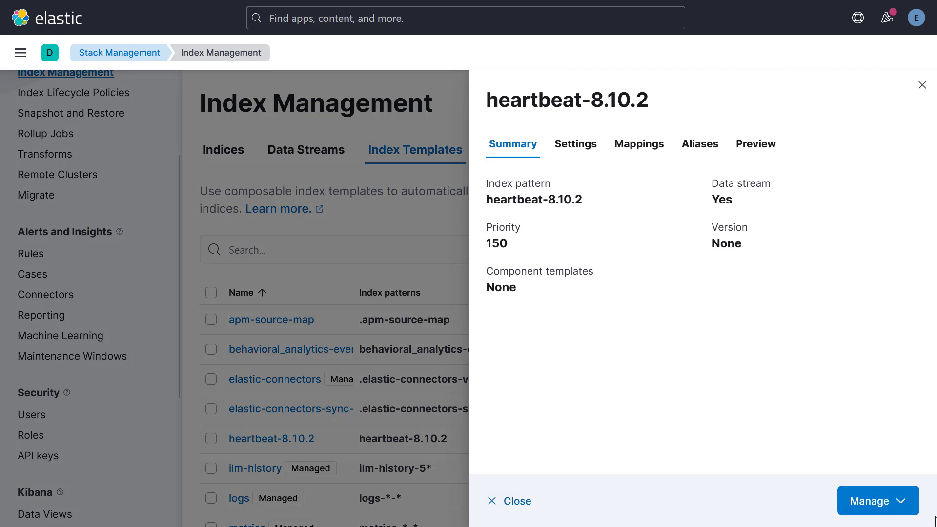
# - Reopen the heartbeat-8.10.2 template for editing and check the rollover alias in its index settings against the index pattern in the logistics
pyautogui.click(867, 501)
pyautogui.click(804, 419)
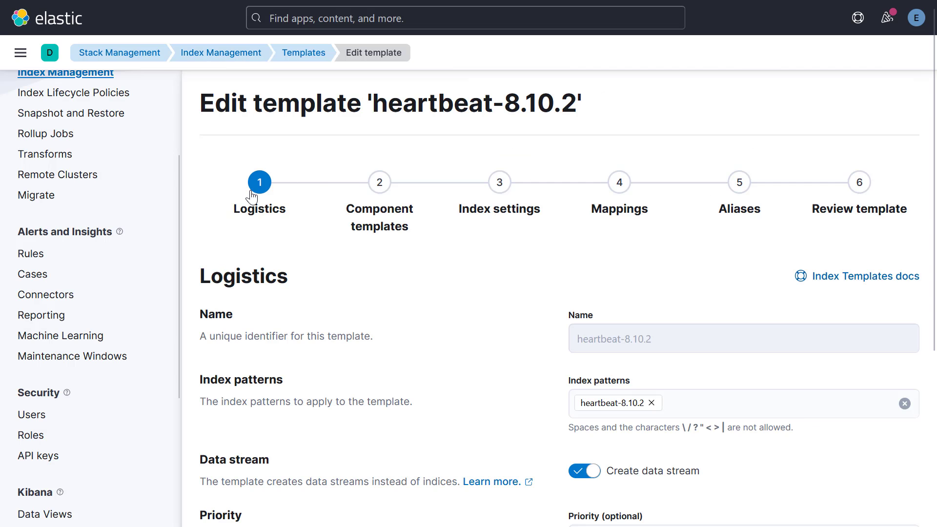
pyautogui.click(498, 210)
pyautogui.moveTo(278, 412); pyautogui.dragTo(435, 410)
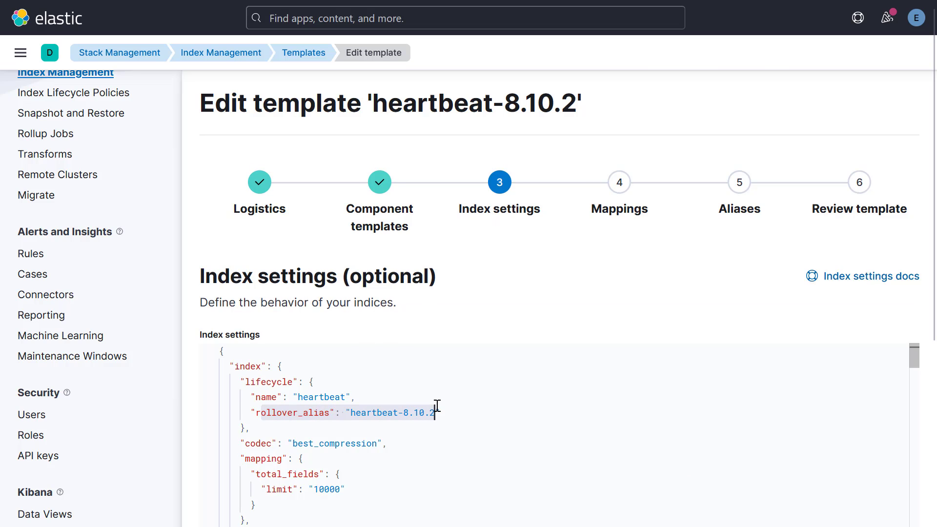
pyautogui.click(281, 216)
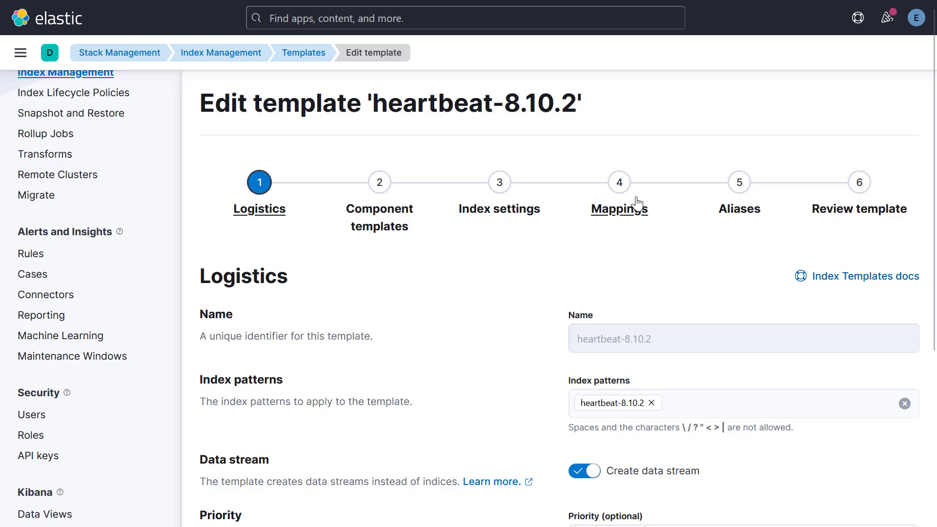
pyautogui.click(510, 221)
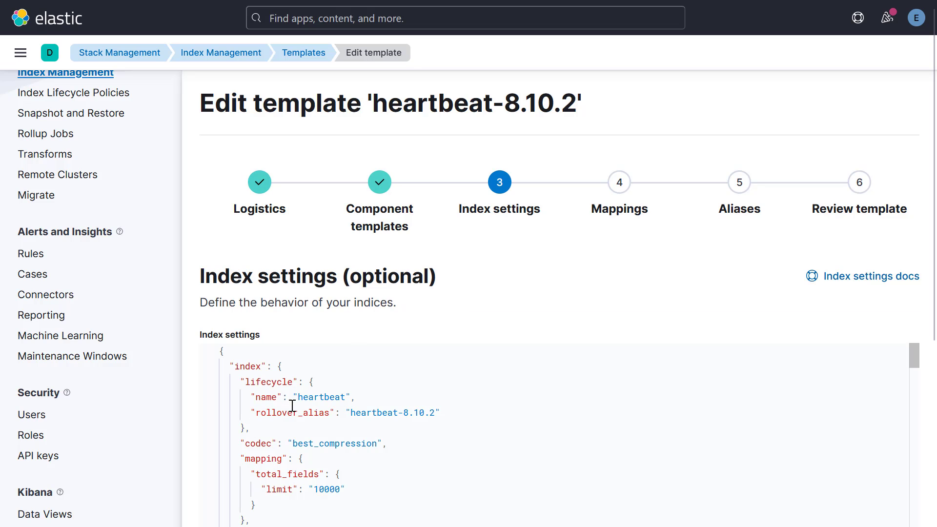
pyautogui.scroll(-2, 278, 412)
pyautogui.scroll(2, 330, 407)
pyautogui.scroll(3, 173, 421)
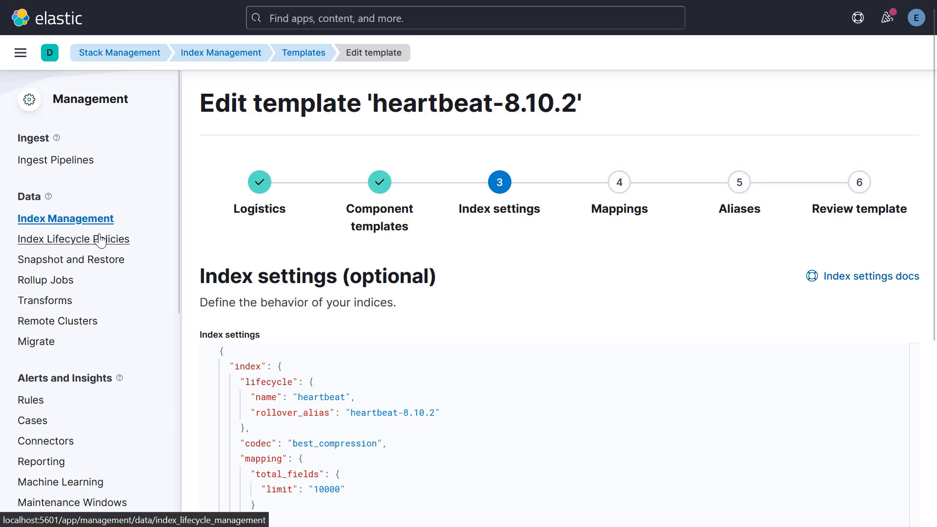
# - Search for "lifecycle" to reach Index Lifecycle Policies, then open the heartbeat policy and examine its hot, warm and cold phases
pyautogui.click(614, 15)
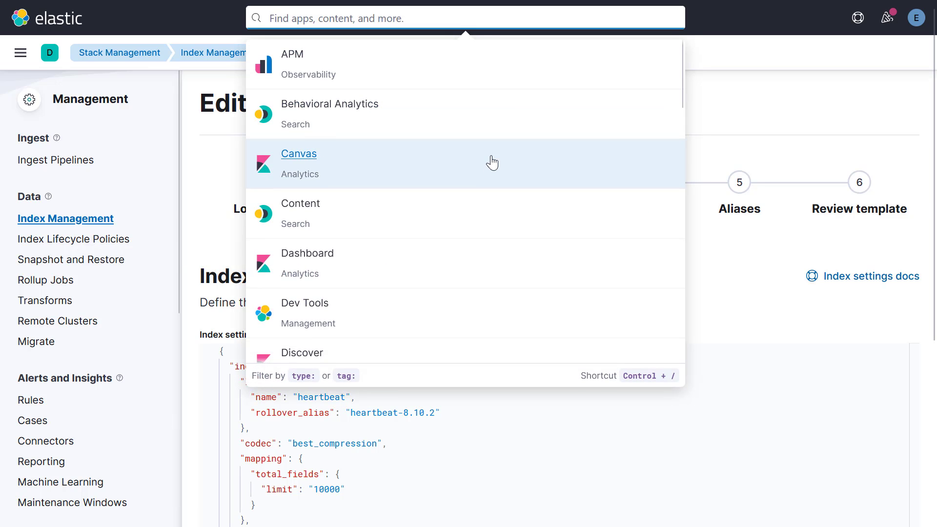
pyautogui.write('lifecycle')
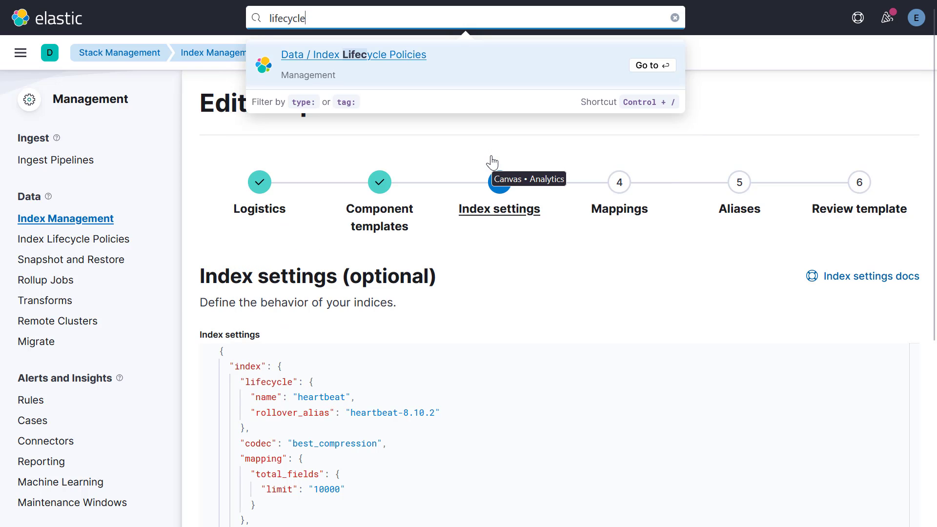
pyautogui.click(385, 63)
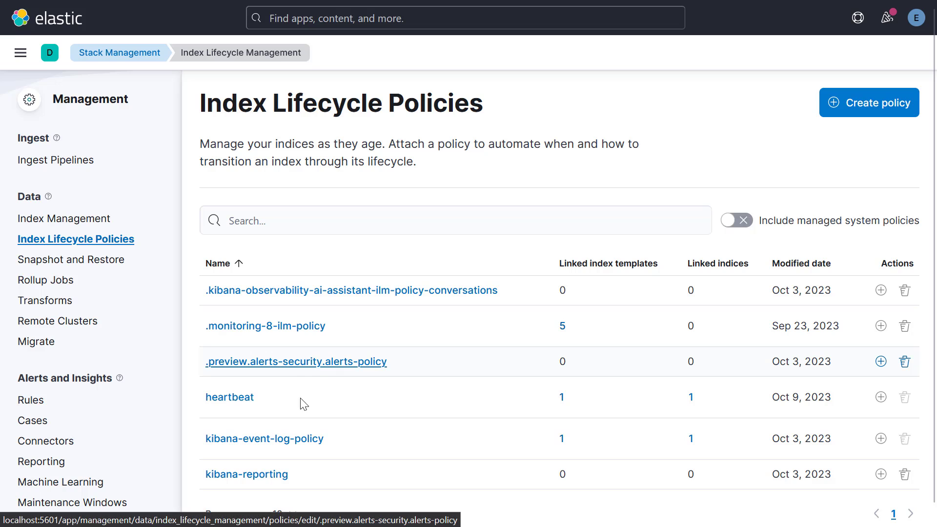
pyautogui.click(227, 407)
pyautogui.scroll(-3, 228, 406)
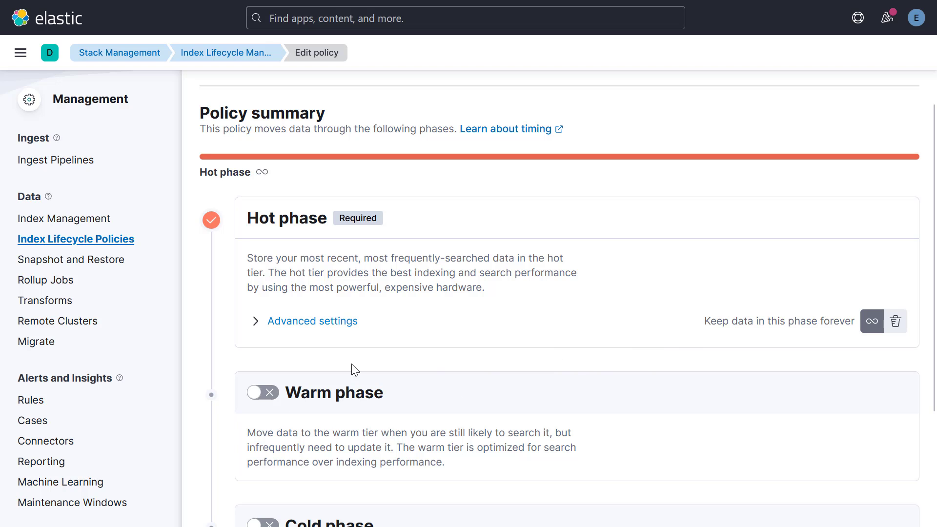
pyautogui.scroll(3, 276, 408)
pyautogui.scroll(-2, 273, 409)
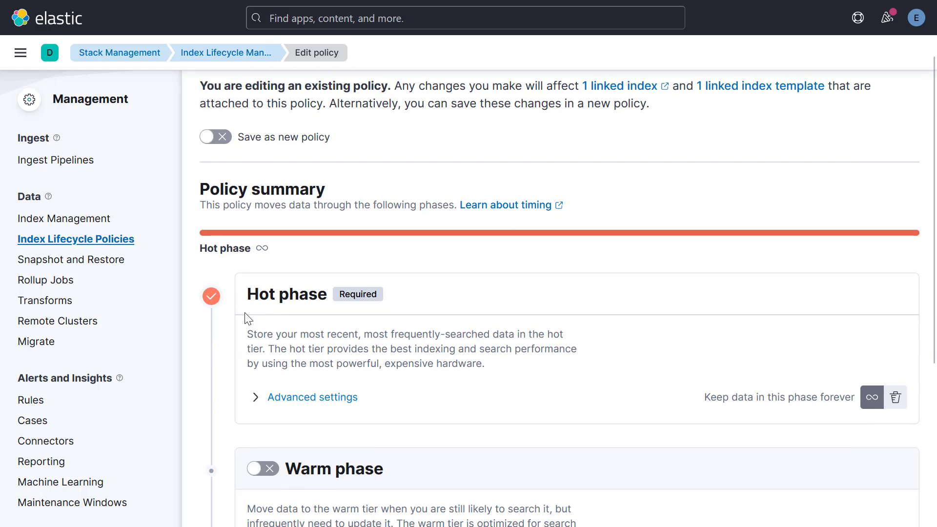
pyautogui.scroll(-3, 257, 342)
pyautogui.scroll(-2, 269, 390)
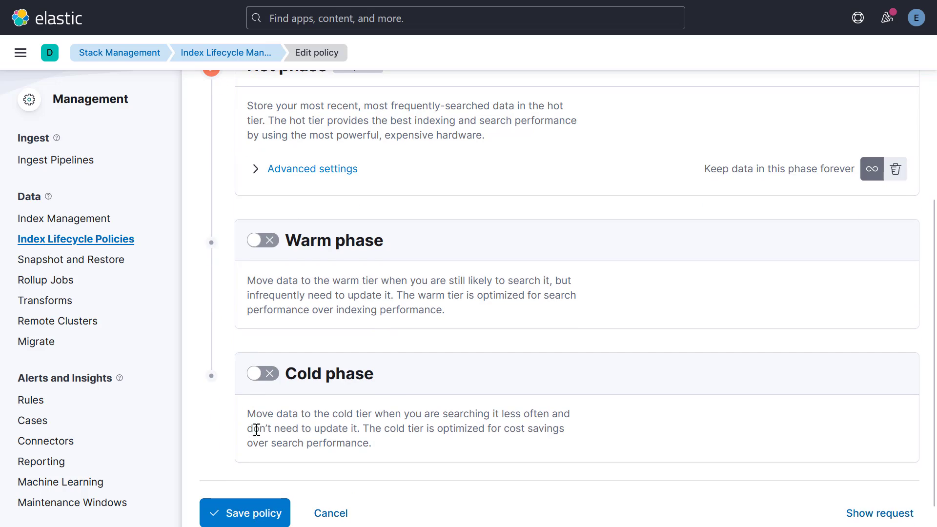
pyautogui.scroll(3, 402, 409)
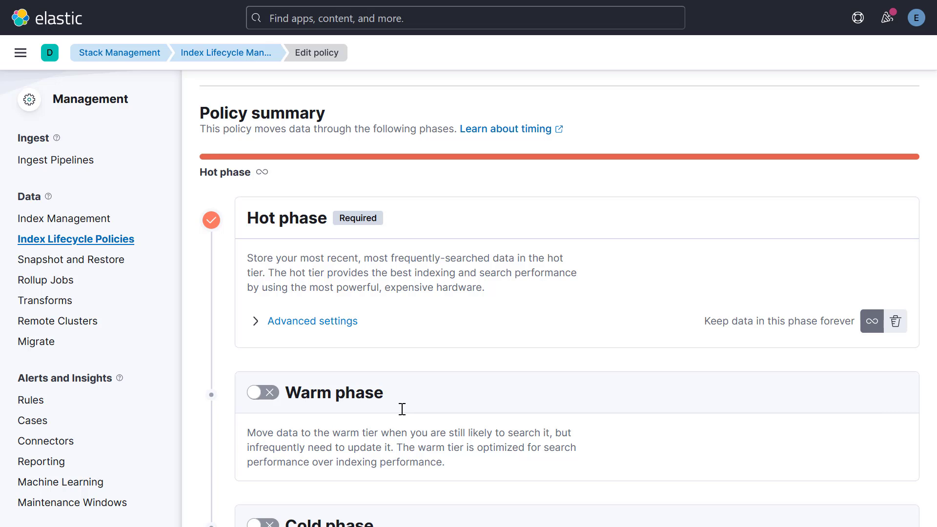
# - Examine the hot phase's advanced settings, briefly turning off the recommended defaults to view the rollover limits, and review the remaining options
pyautogui.click(326, 330)
pyautogui.scroll(-5, 362, 351)
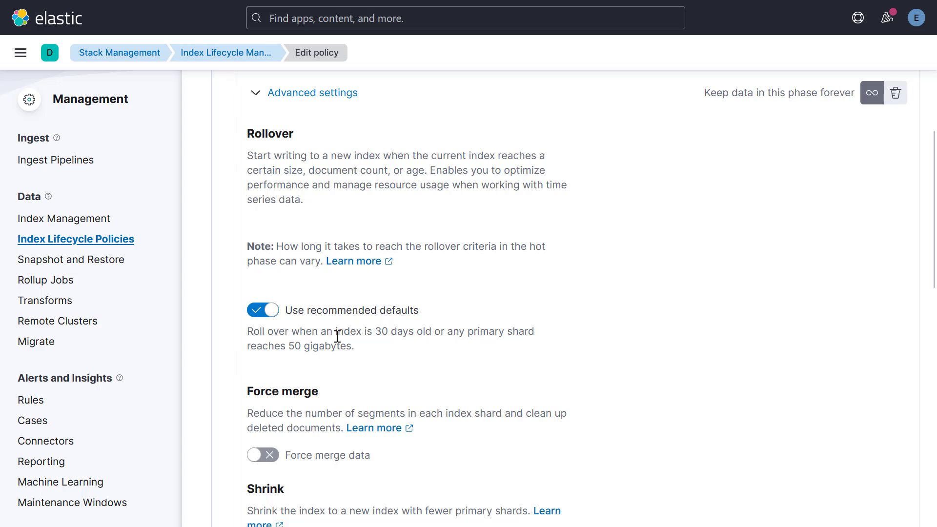
pyautogui.click(262, 310)
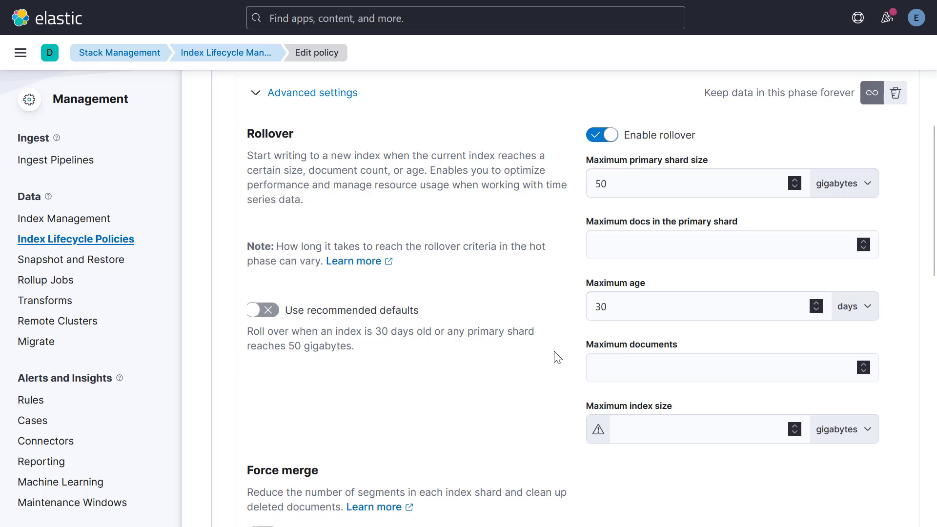
pyautogui.scroll(2, 630, 343)
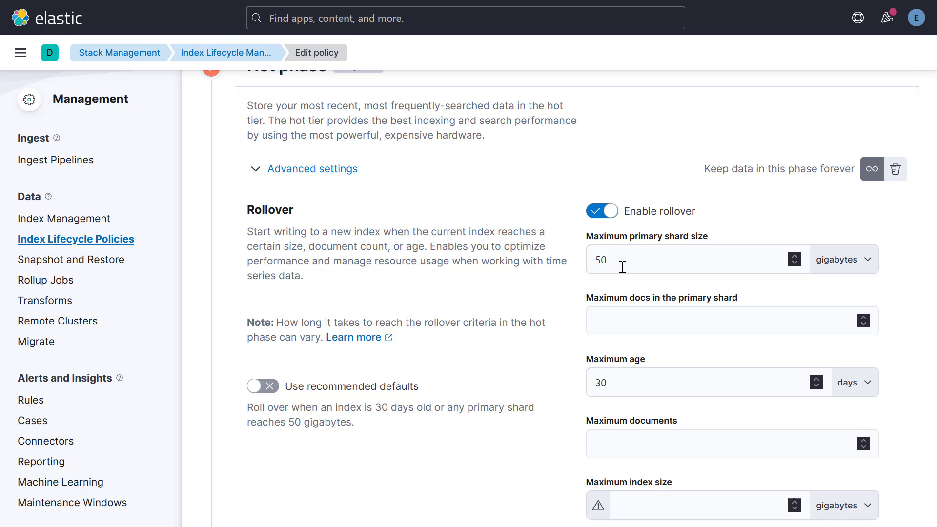
pyautogui.scroll(-2, 558, 343)
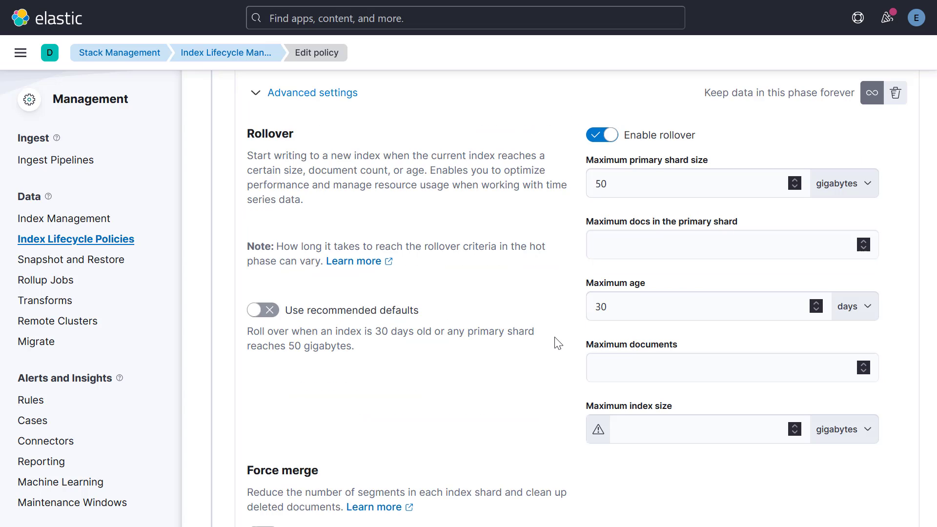
pyautogui.click(263, 310)
pyautogui.scroll(-6, 327, 379)
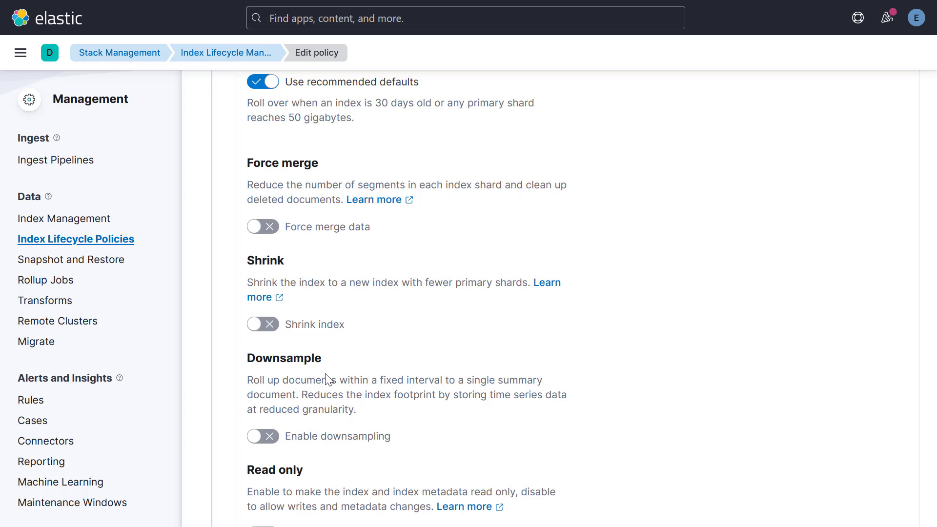
pyautogui.scroll(-4, 327, 379)
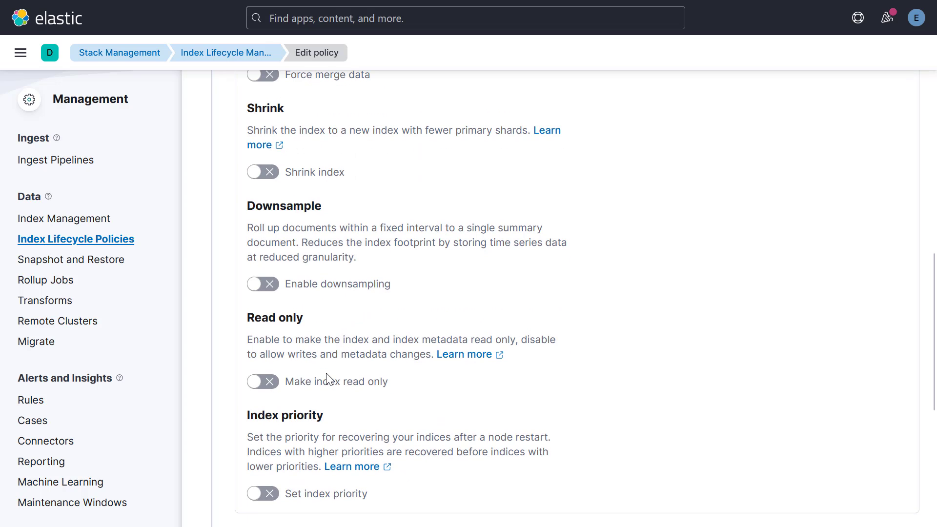
pyautogui.scroll(-4, 329, 376)
# - Set the hot phase of the heartbeat policy to delete data after this phase and go to the delete phase settings
pyautogui.scroll(15, 451, 362)
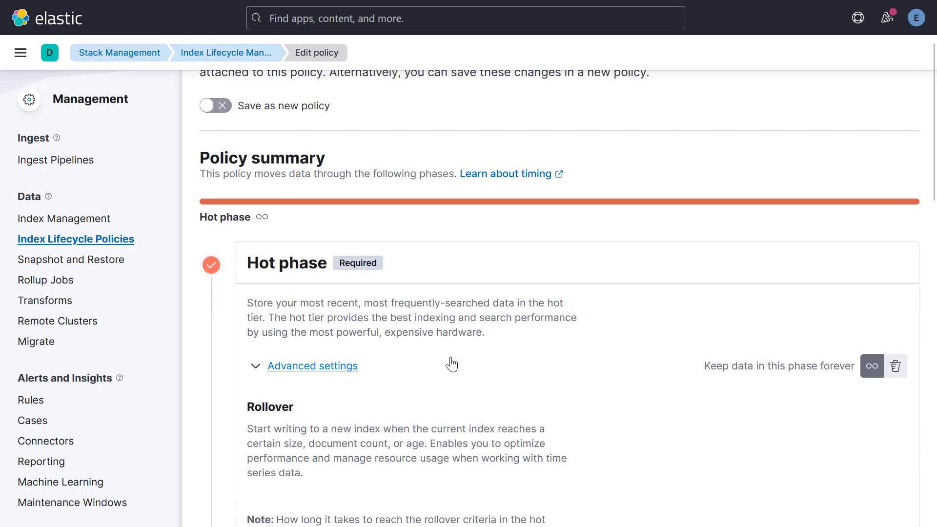
pyautogui.click(895, 366)
pyautogui.scroll(-5, 740, 419)
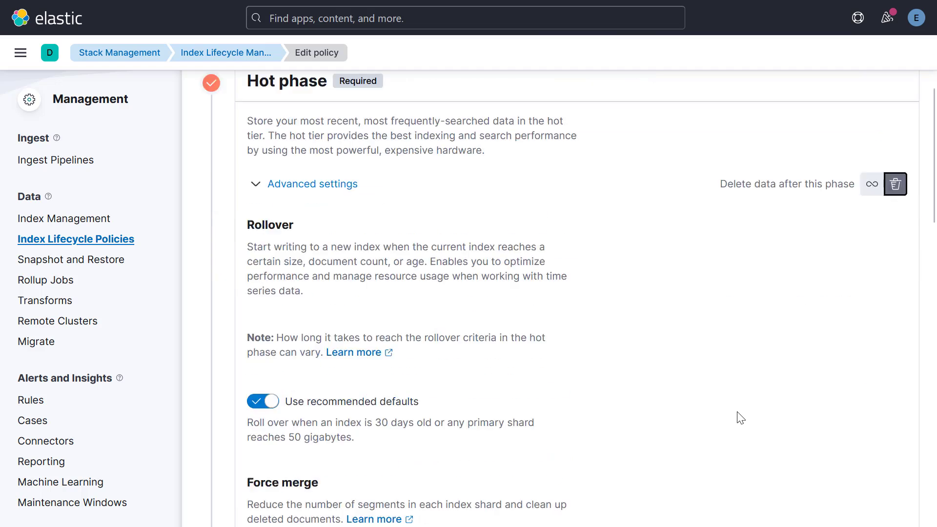
pyautogui.scroll(-15, 740, 418)
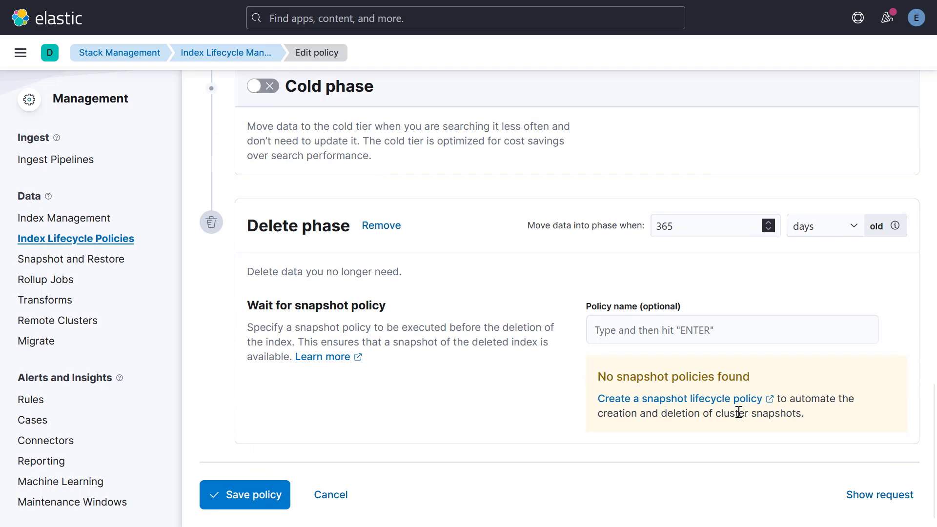
# - Set the delete phase to start when data is 90 days old, review the policy, and save it
pyautogui.moveTo(721, 233); pyautogui.dragTo(638, 234)
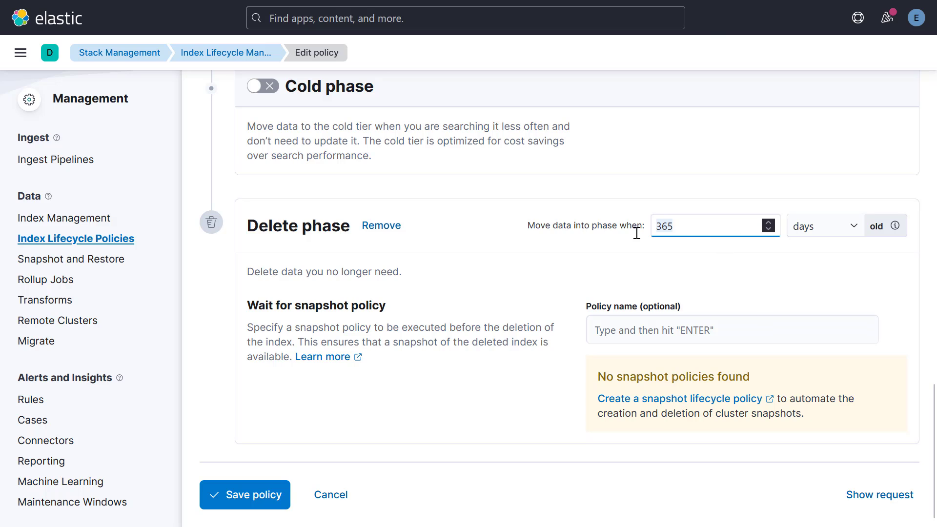
pyautogui.write('90')
pyautogui.click(661, 267)
pyautogui.scroll(20, 839, 421)
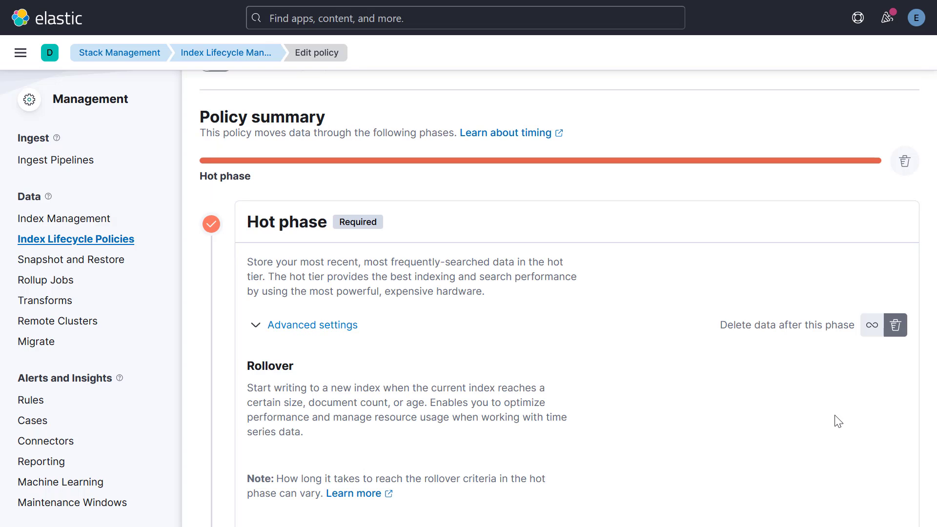
pyautogui.scroll(-20, 838, 420)
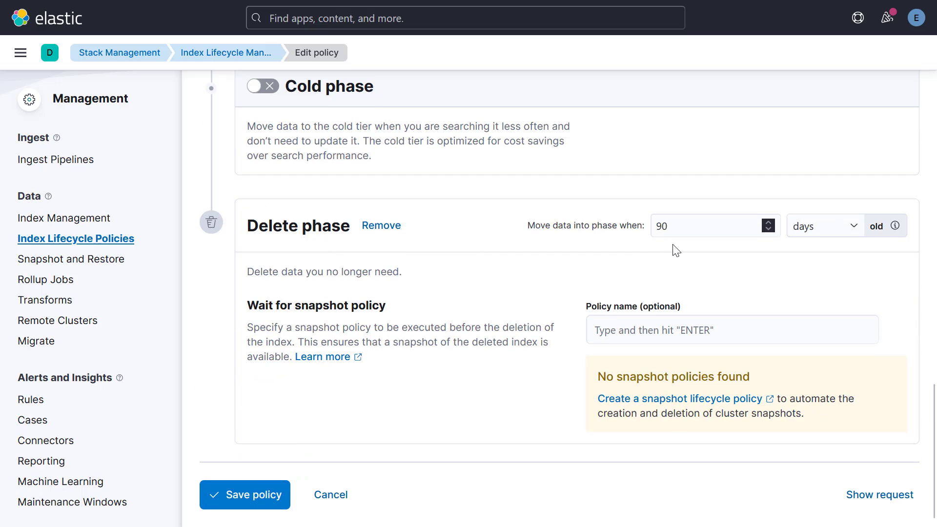
pyautogui.click(240, 500)
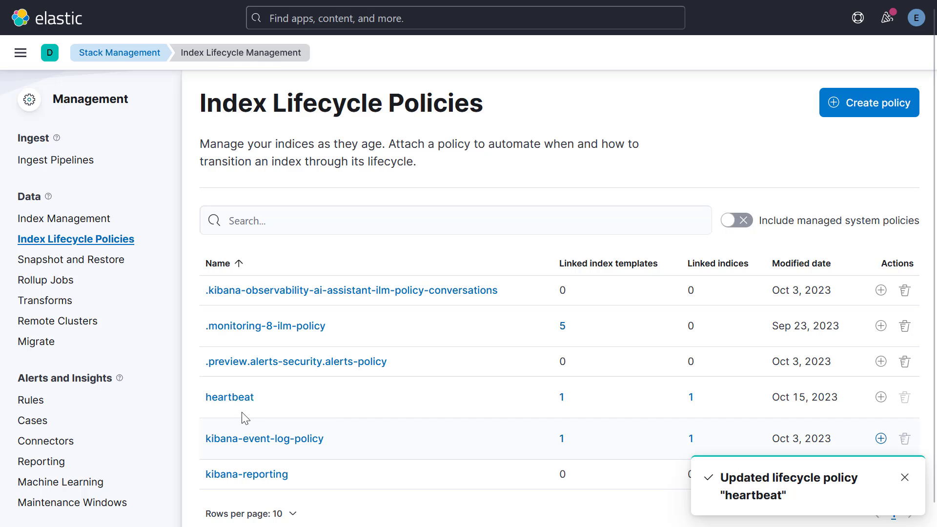
# - Reopen the heartbeat lifecycle policy and check its phases and the age set for the delete phase
pyautogui.click(231, 398)
pyautogui.scroll(-10, 356, 386)
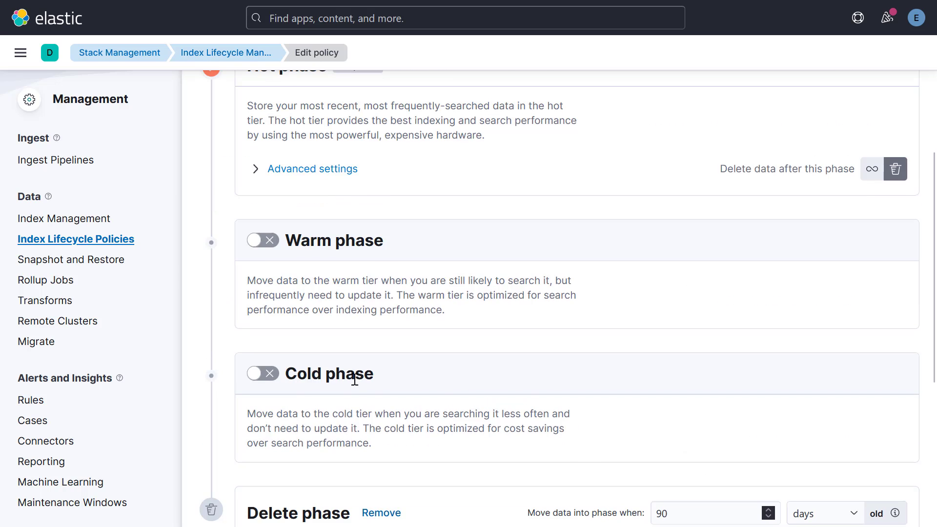
pyautogui.scroll(7, 357, 386)
pyautogui.scroll(4, 356, 386)
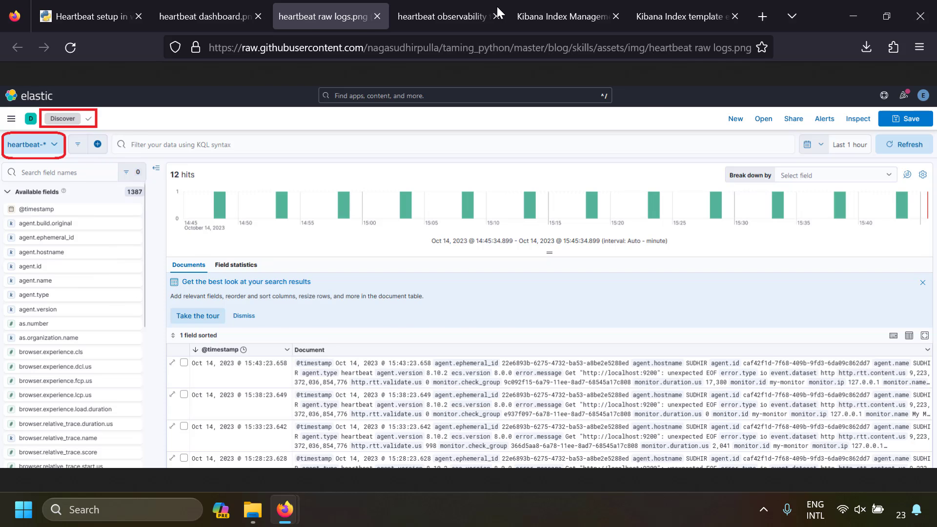
pyautogui.click(537, 16)
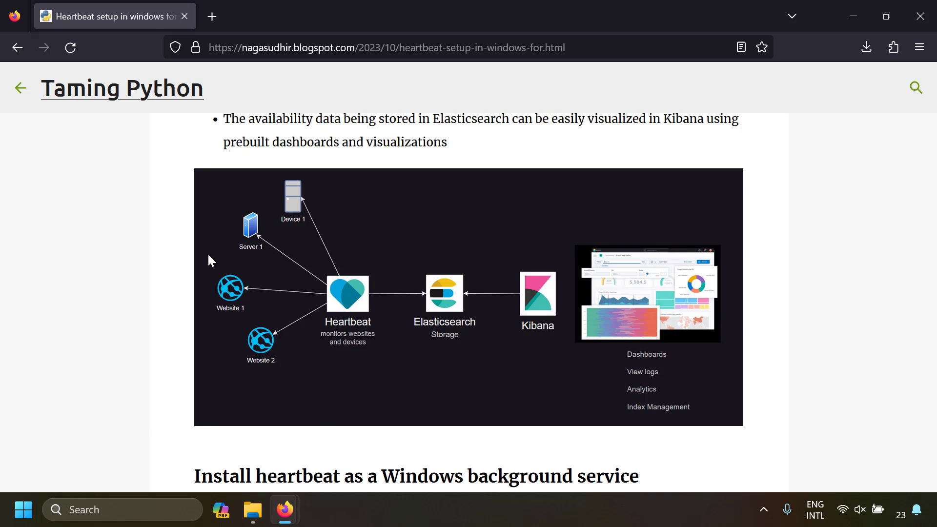
# - Review the heartbeat setup article from its introduction through the configuration and ICMP and website monitor examples to the references, and return to the architecture diagram
pyautogui.scroll(8, 208, 255)
pyautogui.scroll(-2, 210, 258)
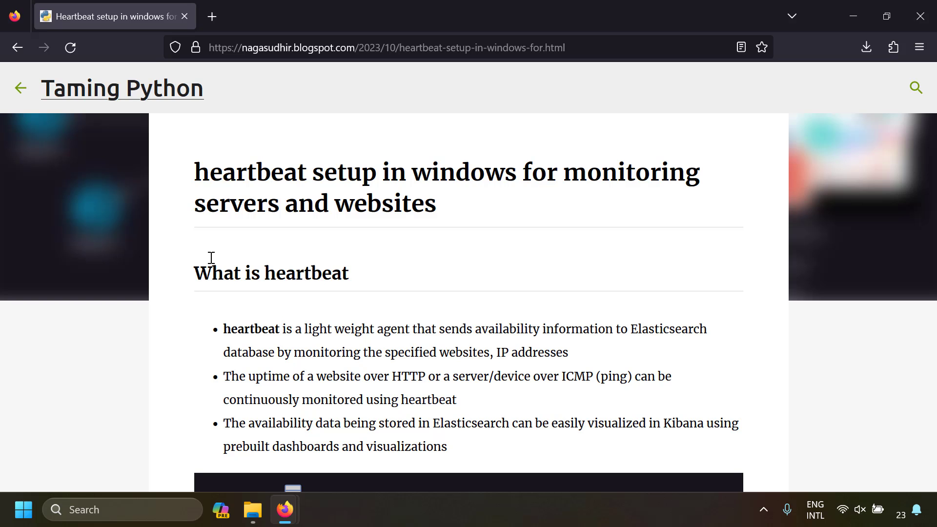
pyautogui.scroll(-15, 219, 265)
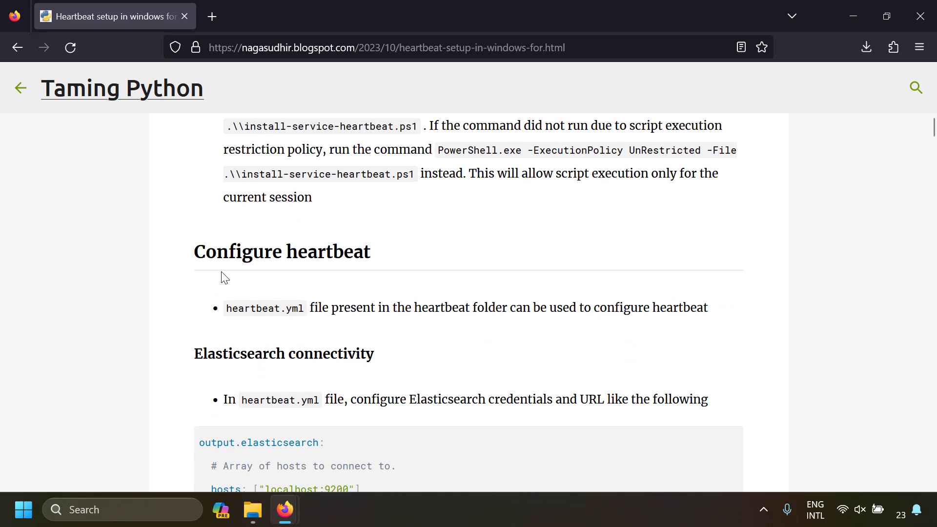
pyautogui.scroll(-16, 222, 273)
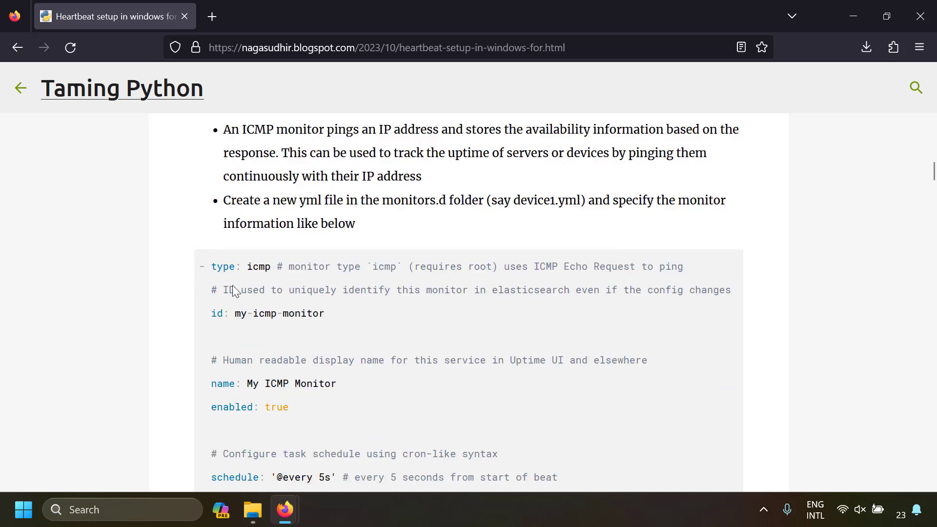
pyautogui.scroll(-12, 233, 289)
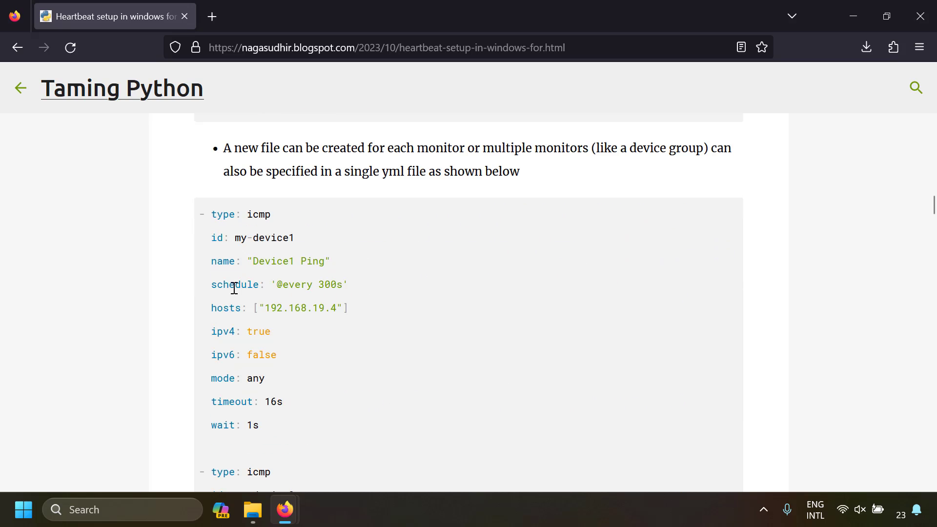
pyautogui.scroll(-15, 235, 288)
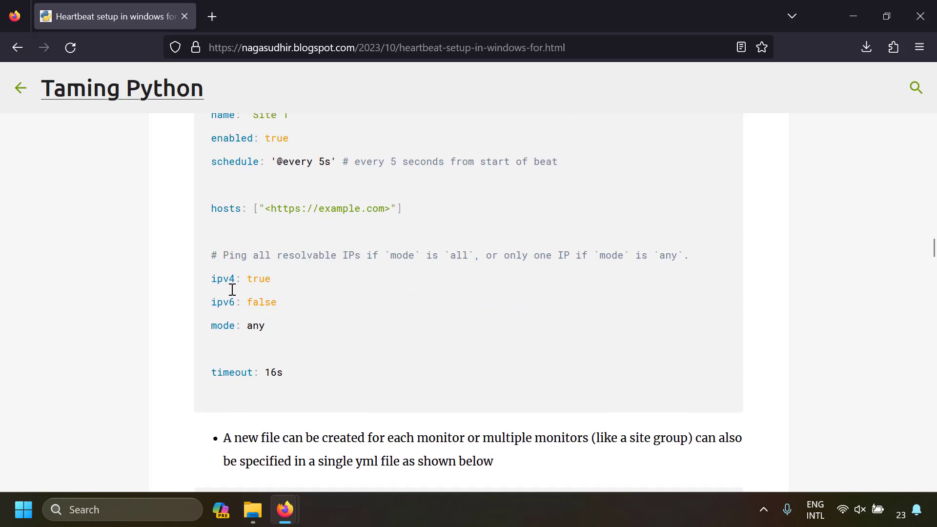
pyautogui.scroll(-15, 232, 293)
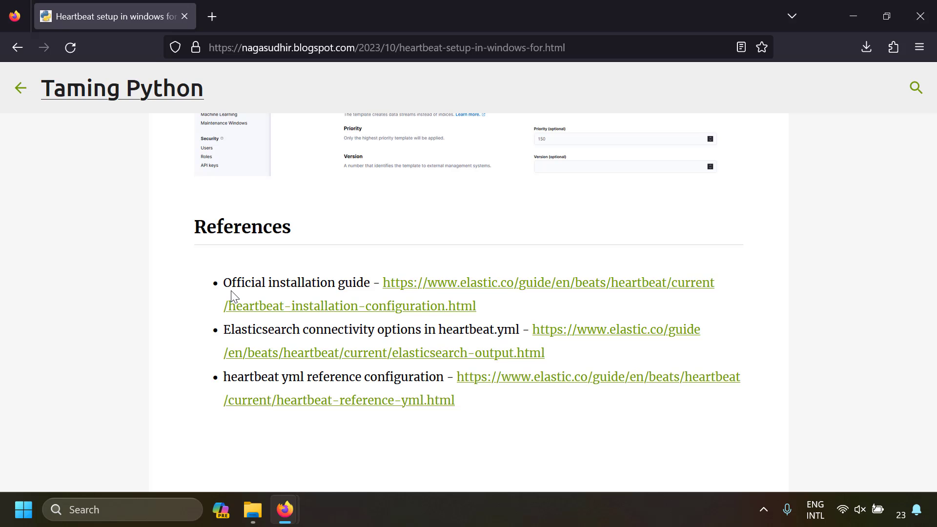
pyautogui.scroll(15, 232, 293)
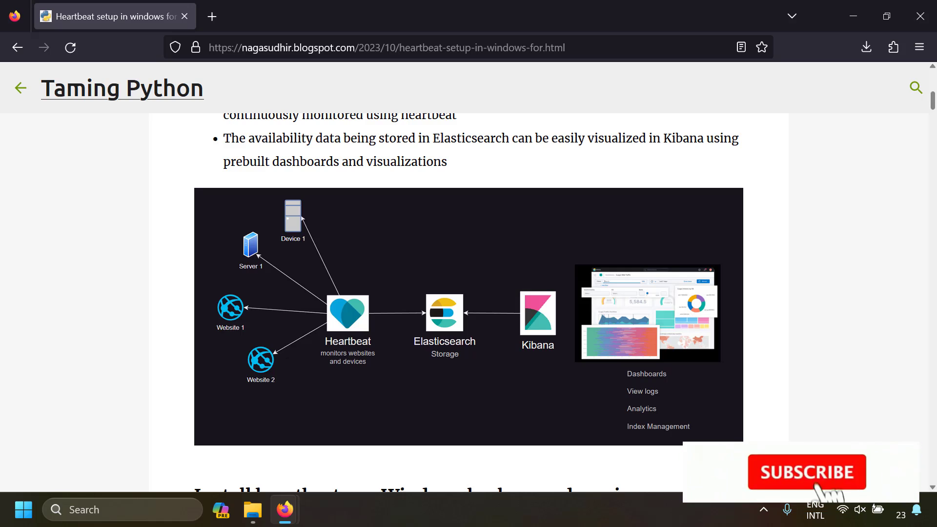